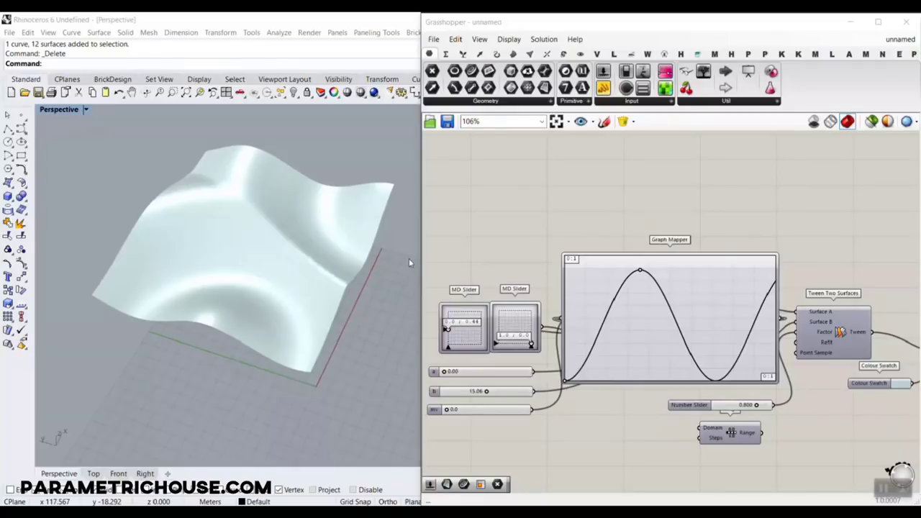
Step: Set the number slider that feeds the tween factor to 0.343
mouse_move(243, 297)
right_down()
mouse_move(267, 252)
mouse_move(264, 263)
mouse_move(288, 269)
mouse_move(270, 267)
right_up()
scroll(730, 297, up, 3)
scroll(730, 298, up, 1)
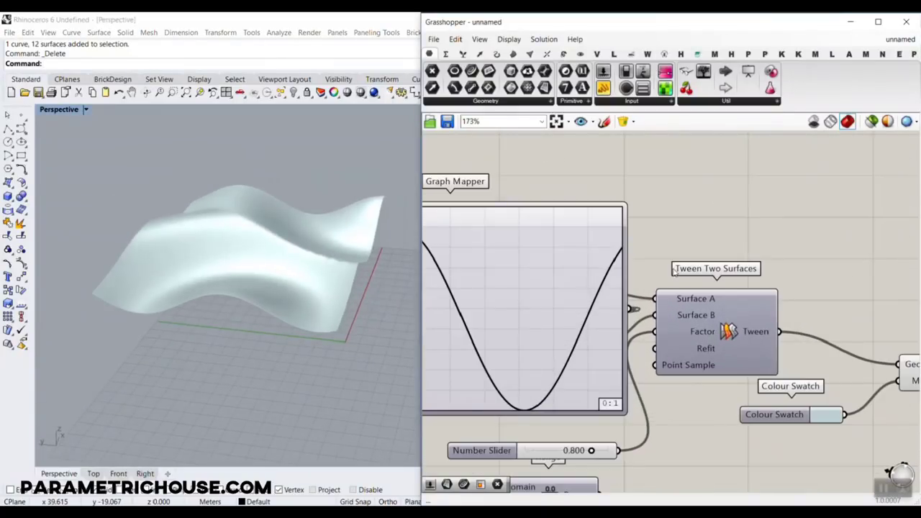
scroll(775, 222, down, 3)
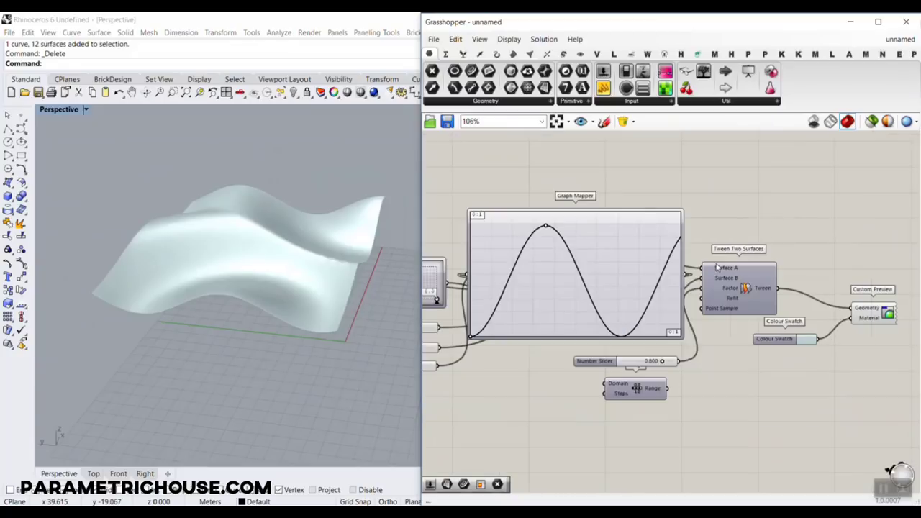
right_drag(302, 245, 257, 277)
scroll(616, 368, up, 4)
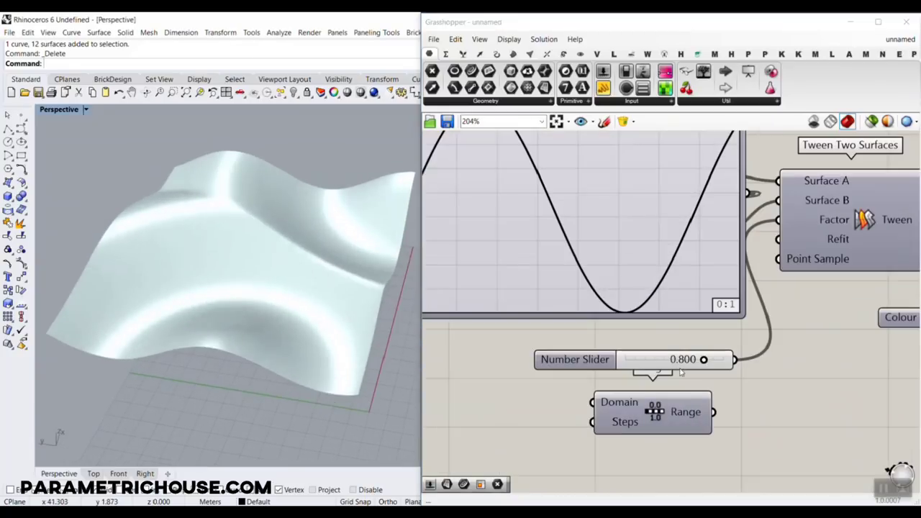
mouse_move(709, 363)
mouse_down()
mouse_move(624, 360)
mouse_move(726, 360)
mouse_move(626, 360)
mouse_move(723, 359)
mouse_move(653, 360)
mouse_move(680, 360)
mouse_move(662, 359)
mouse_up()
Step: Shorten the sine wavelength in the Graph Mapper so that three wave peaks fit within its range
right_drag(576, 219, 677, 289)
scroll(677, 289, down, 1)
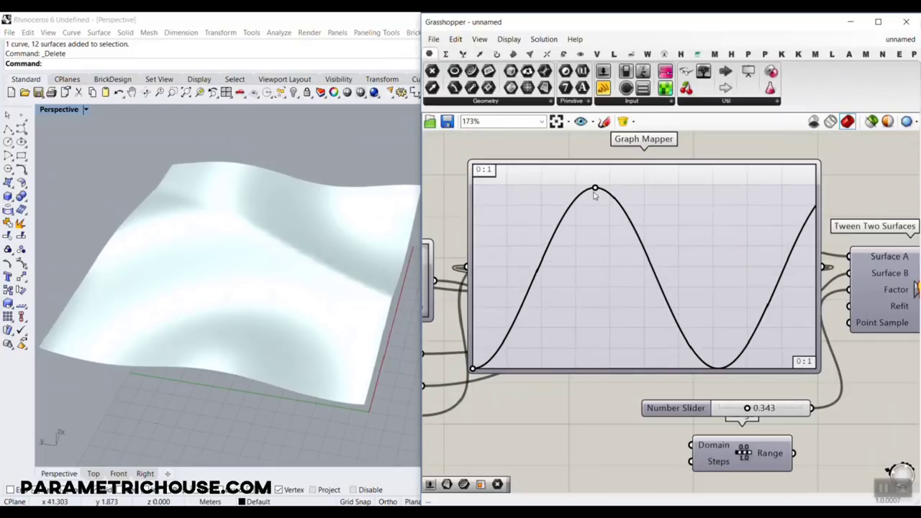
drag(595, 193, 537, 209)
Step: Set the mv slider to 11.0
right_drag(581, 258, 689, 236)
scroll(689, 237, down, 4)
scroll(552, 295, up, 4)
scroll(561, 302, down, 1)
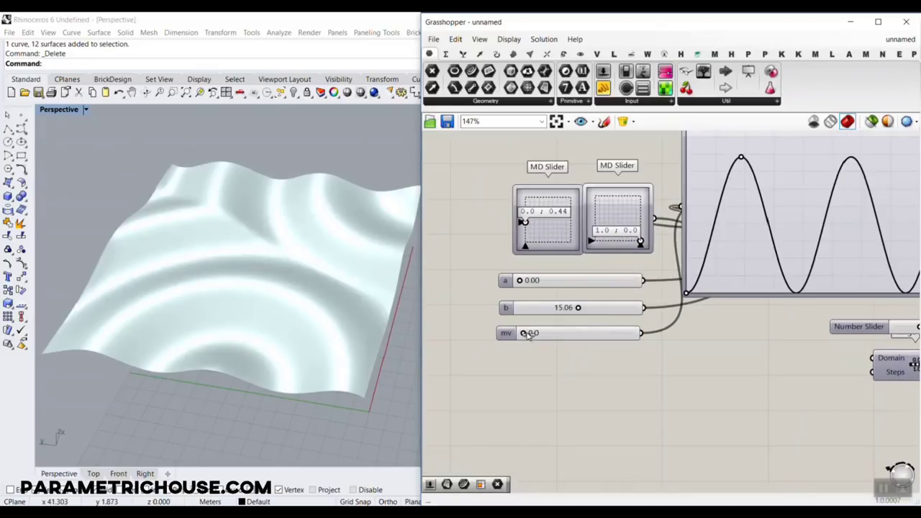
drag(528, 335, 536, 336)
Step: Replace the number slider wired to the Factor input of Tween Two Surfaces with the Range output
right_drag(791, 296, 630, 276)
scroll(629, 275, down, 1)
right_drag(794, 272, 667, 304)
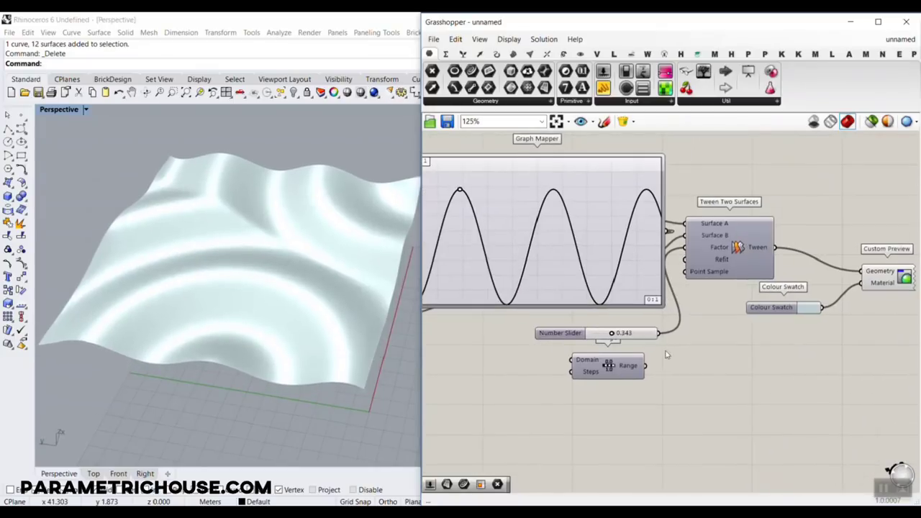
drag(650, 375, 686, 251)
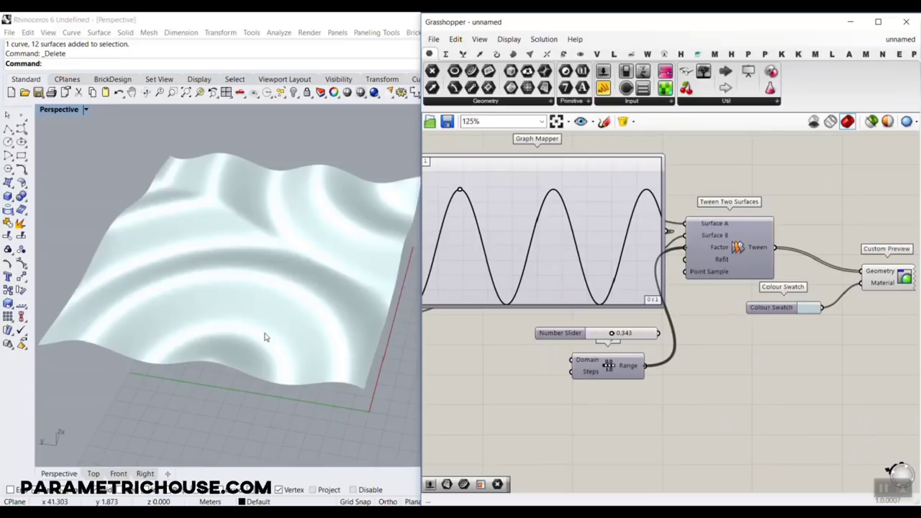
right_drag(285, 354, 272, 329)
scroll(161, 270, up, 2)
scroll(273, 328, down, 5)
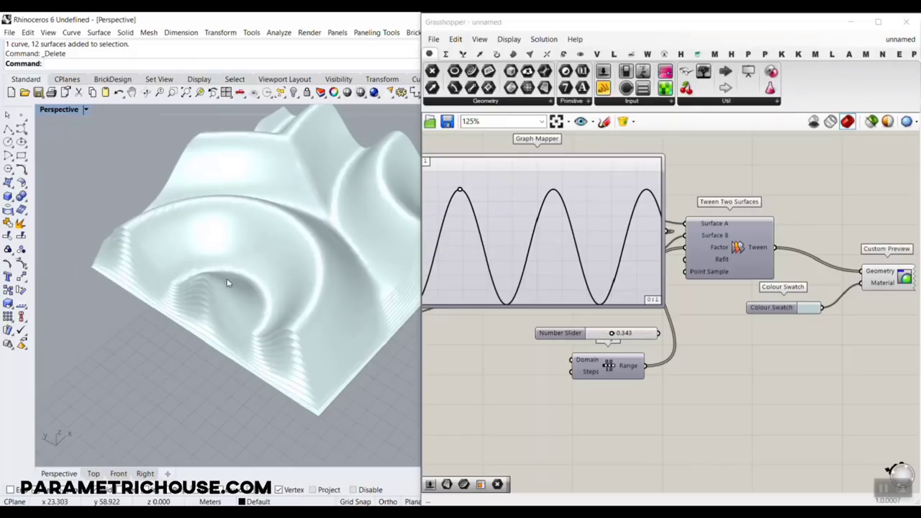
right_drag(281, 246, 244, 248)
scroll(765, 268, up, 2)
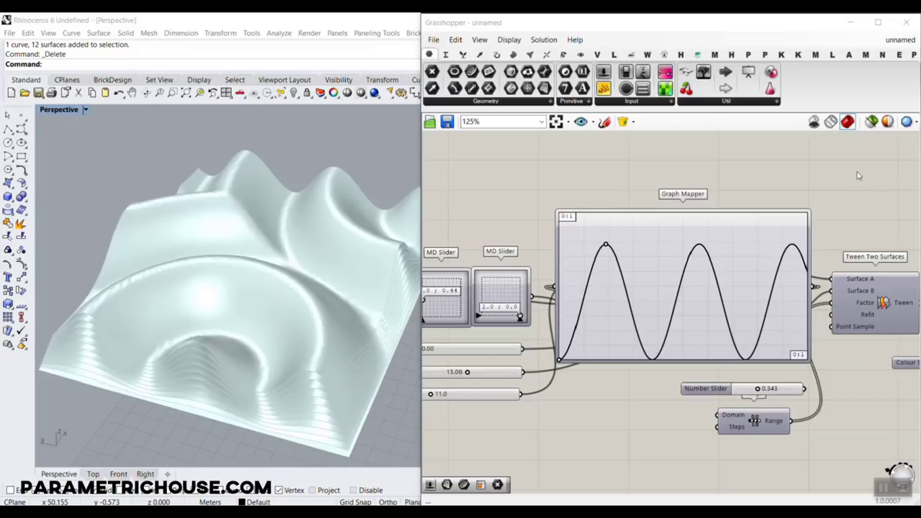
Step: Start a new, empty Grasshopper document
scroll(821, 168, down, 3)
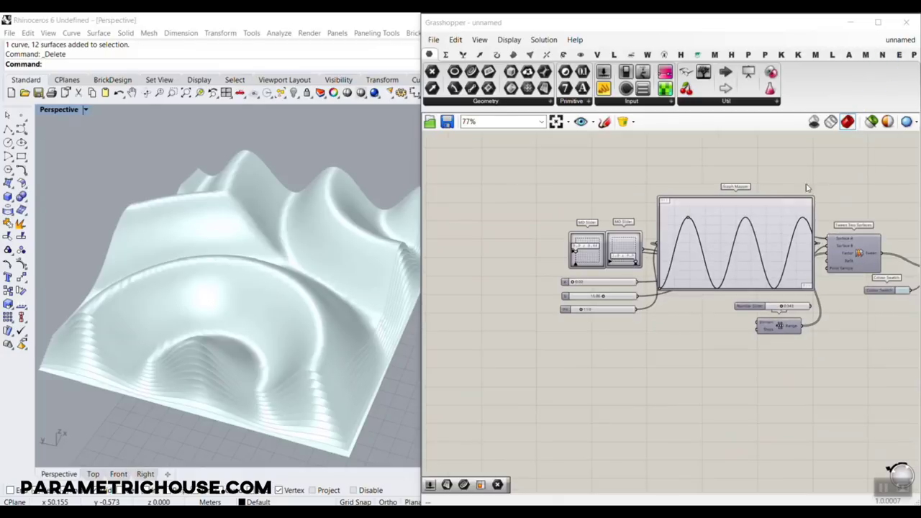
click(437, 44)
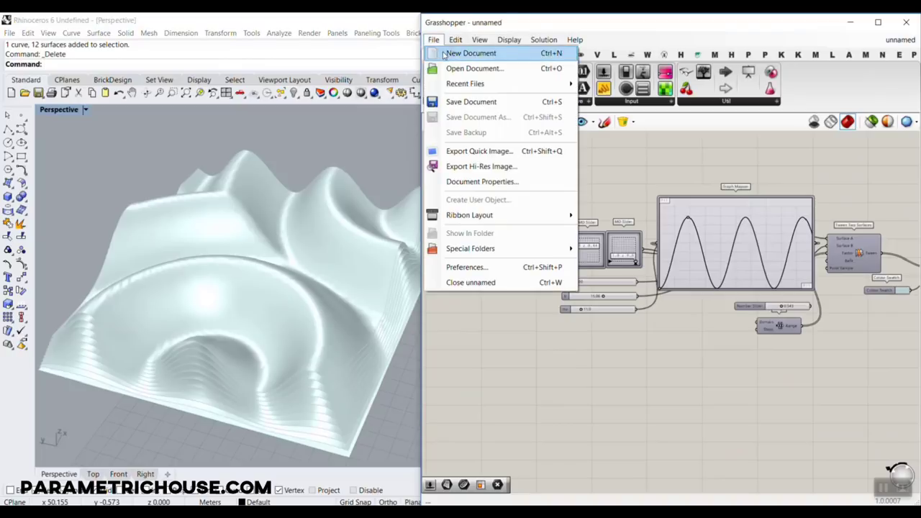
click(446, 54)
scroll(288, 228, down, 6)
shift+right_drag(288, 228, 234, 220)
shift+right_drag(299, 250, 285, 231)
scroll(285, 232, up, 2)
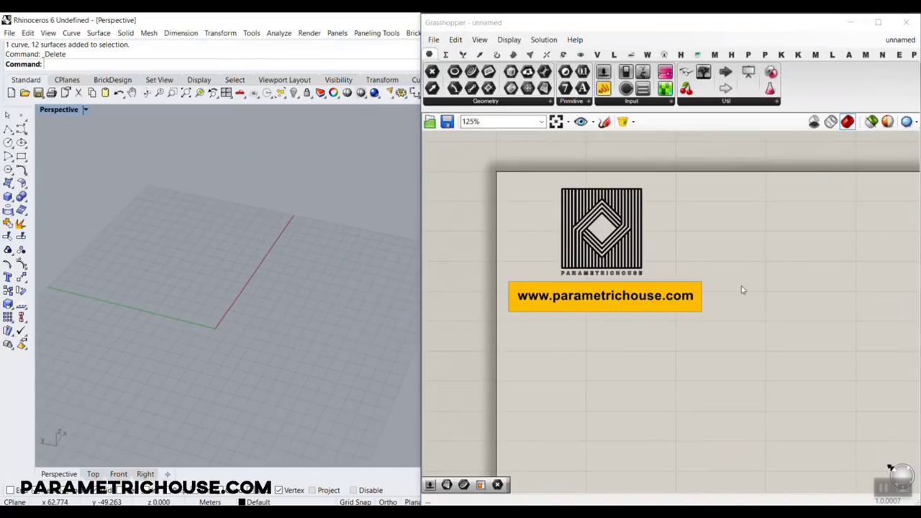
Step: Place a Plane Surface component on the blank canvas, clear of the logo
right_drag(741, 287, 648, 252)
click(513, 56)
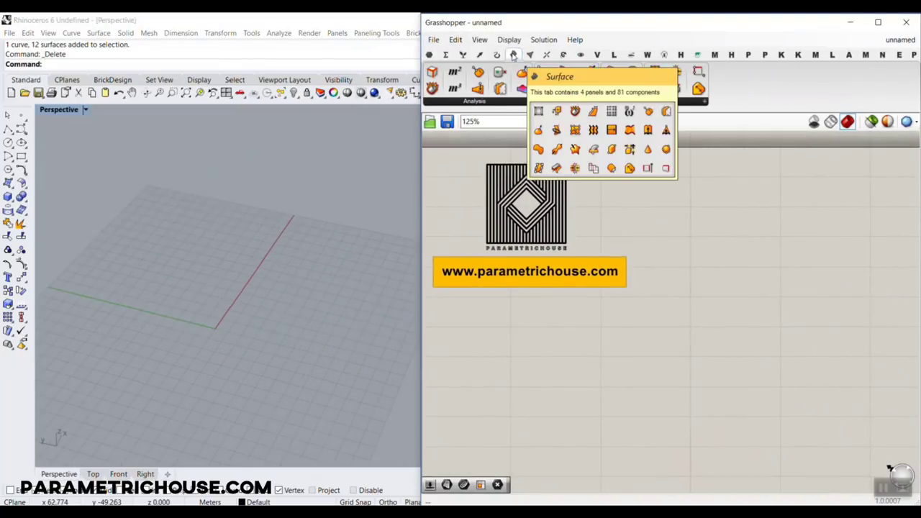
click(630, 103)
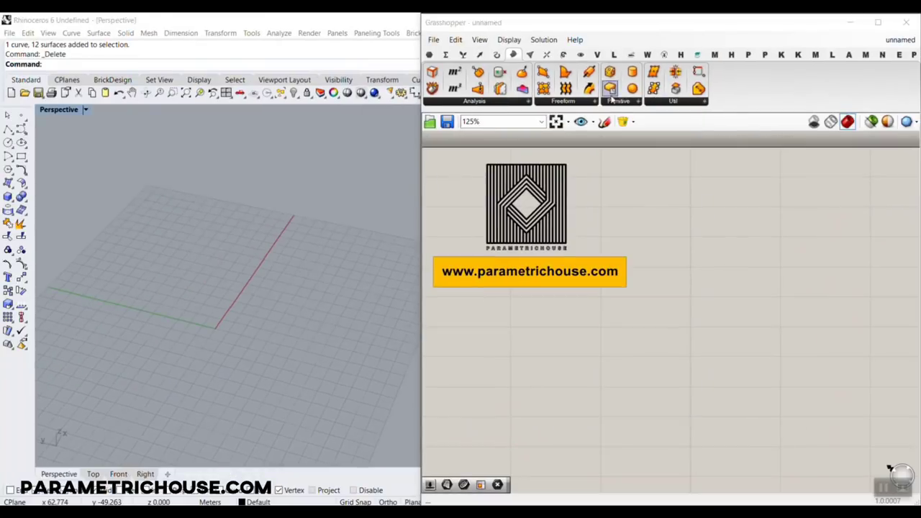
click(612, 100)
click(627, 122)
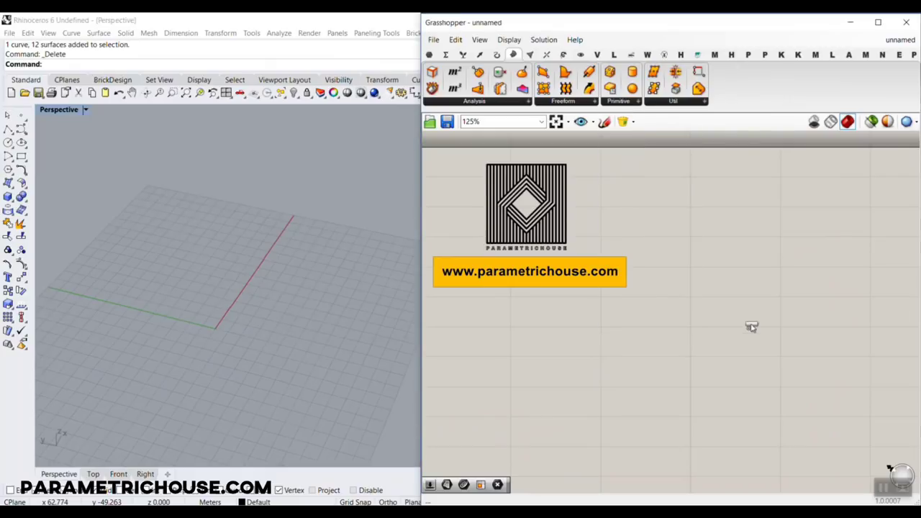
click(709, 295)
scroll(786, 316, up, 4)
drag(653, 279, 731, 311)
click(722, 252)
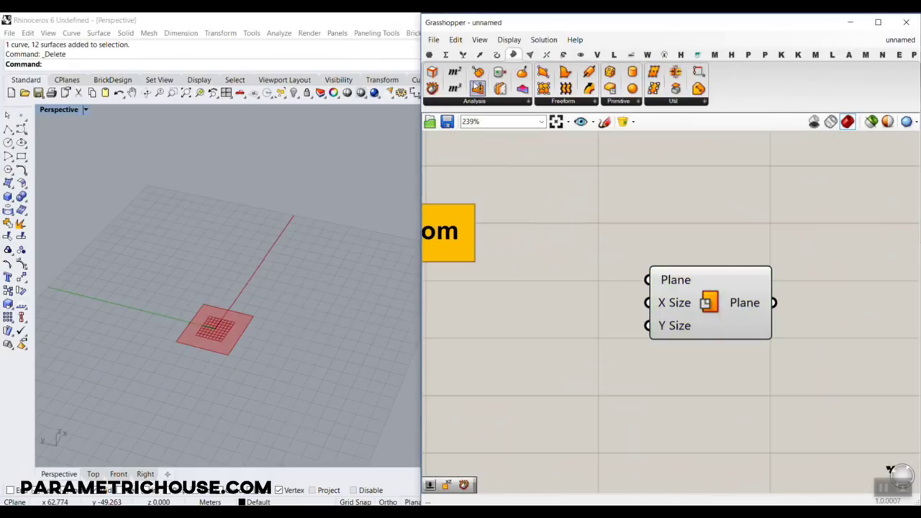
Step: Add the Bifocals component to the canvas to show name labels above the components
click(430, 55)
scroll(750, 238, down, 2)
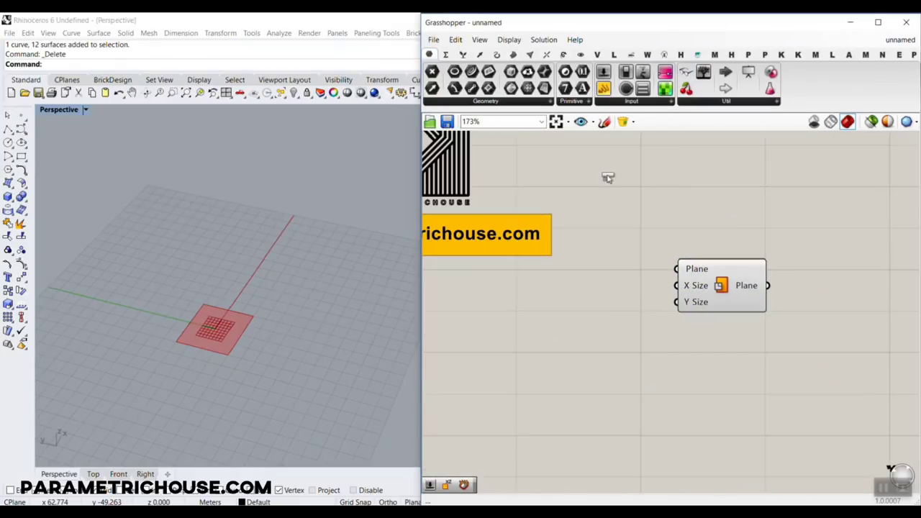
right_drag(716, 231, 628, 192)
drag(651, 246, 709, 277)
click(683, 352)
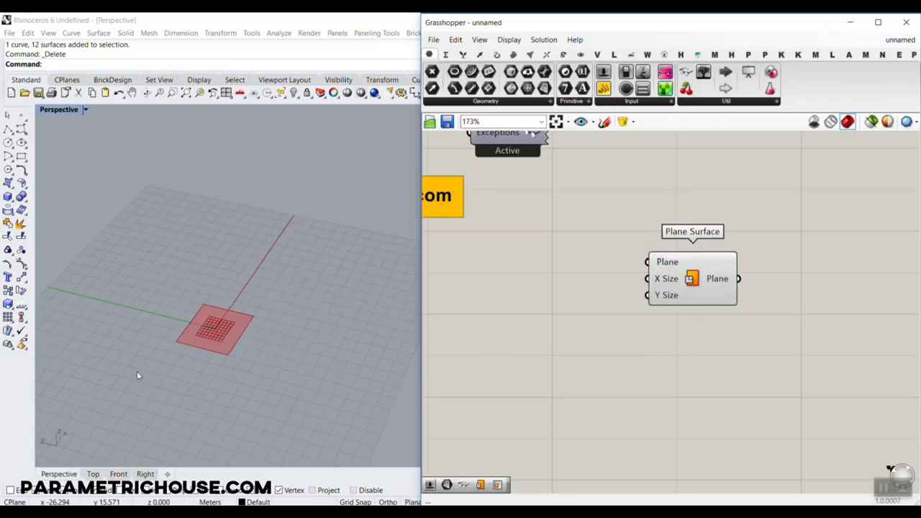
Step: Make room in front of the Plane Surface component and add a number slider of 12.5 there
scroll(216, 336, up, 5)
scroll(216, 338, up, 3)
shift+right_drag(199, 373, 213, 304)
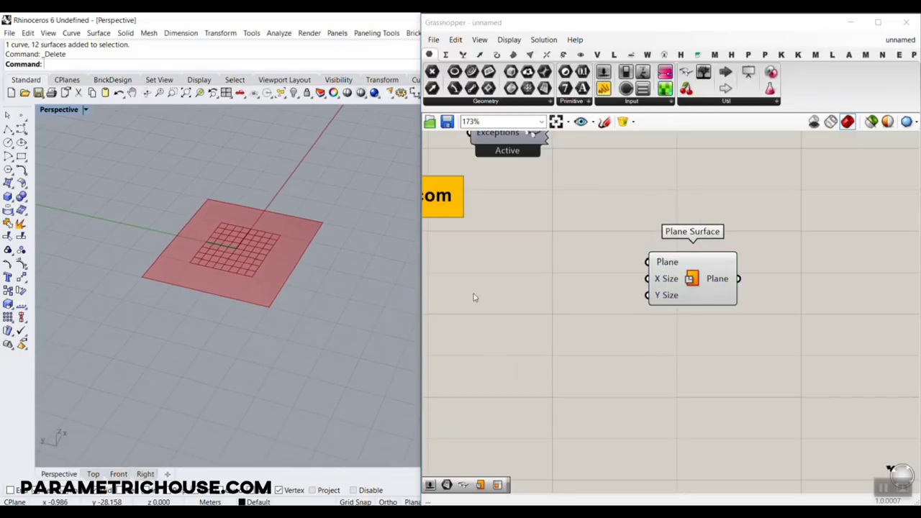
drag(690, 282, 738, 304)
click(613, 304)
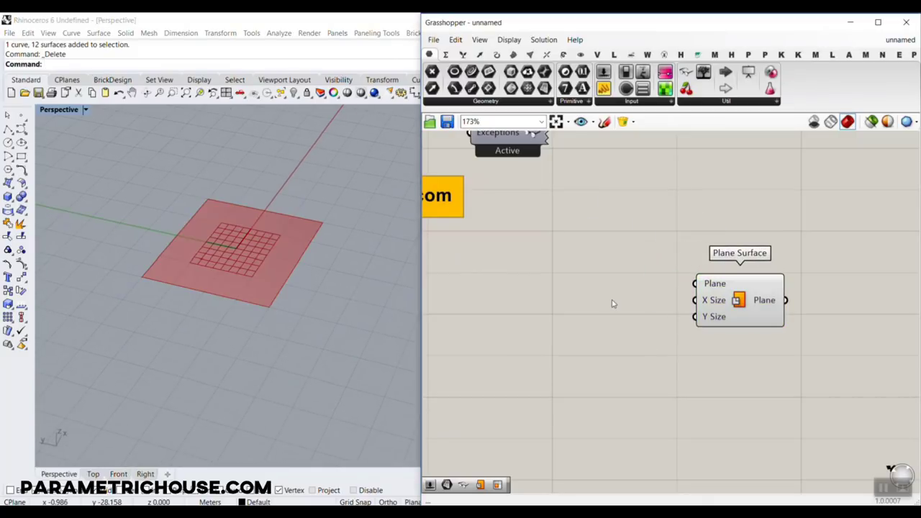
double_click(575, 279)
text(12.5)
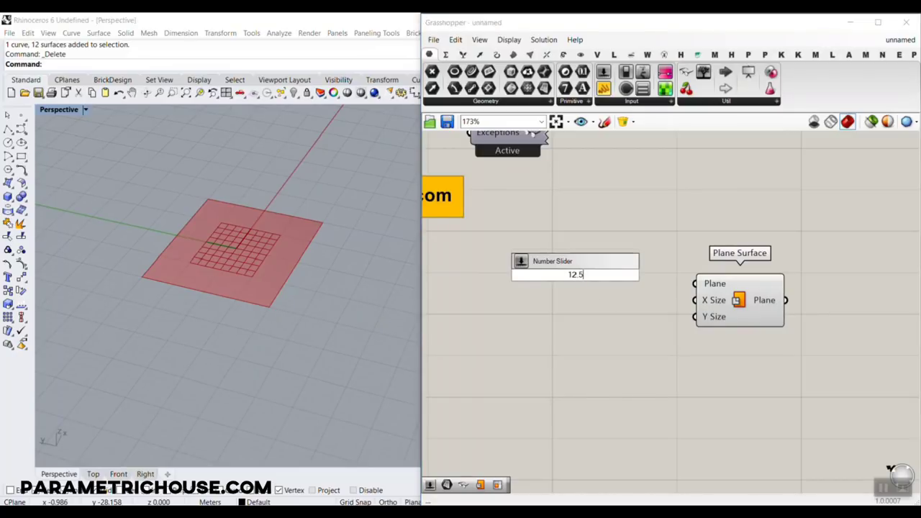
key(Return)
scroll(643, 349, up, 2)
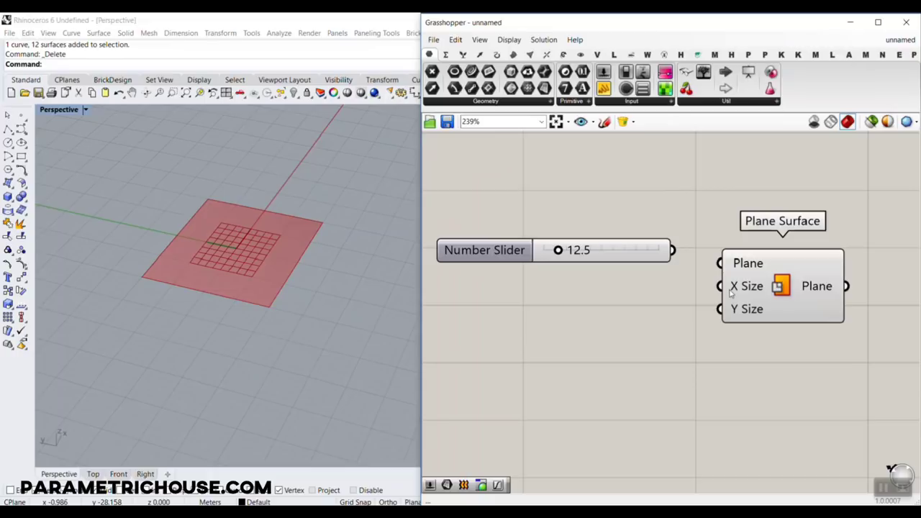
mouse_move(731, 290)
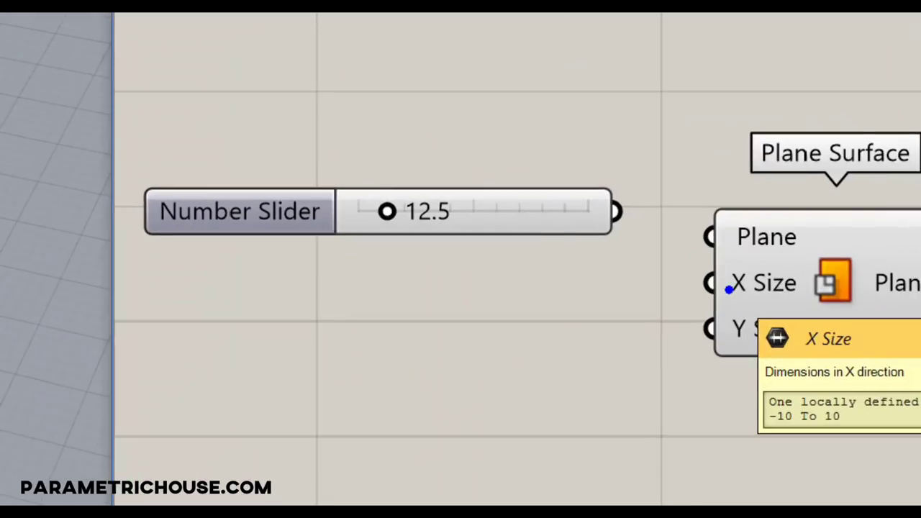
mouse_move(581, 212)
mouse_down()
mouse_move(641, 278)
mouse_move(687, 275)
mouse_up()
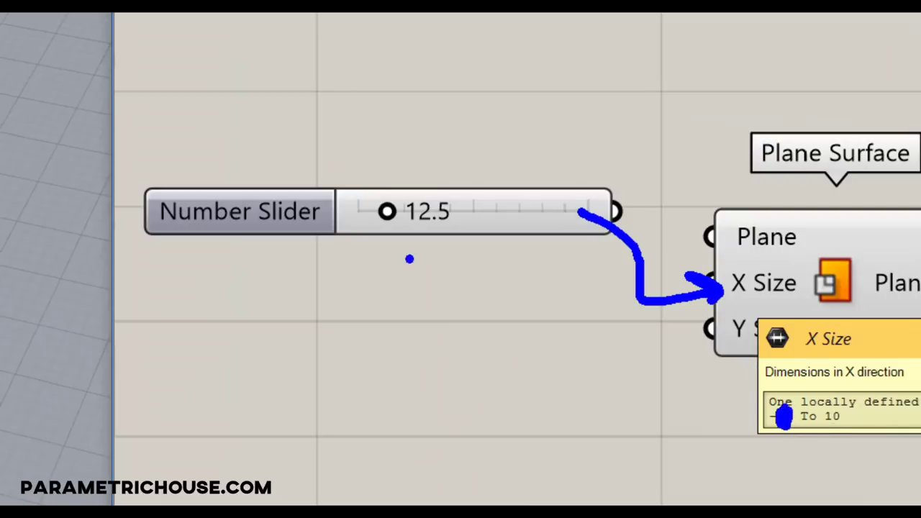
mouse_move(475, 213)
mouse_down()
mouse_move(485, 226)
mouse_move(562, 168)
mouse_up()
key(Escape)
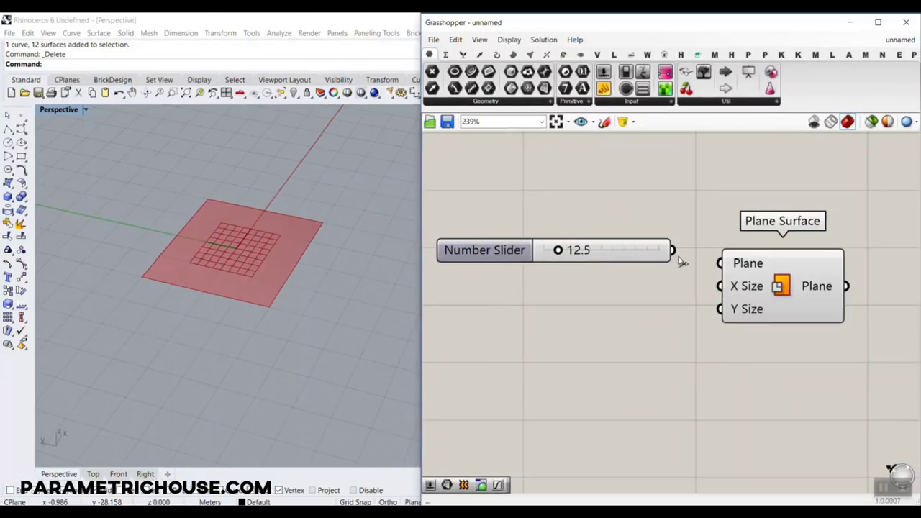
Step: Connect the number slider to both the X Size and Y Size inputs of Plane Surface
drag(672, 250, 719, 309)
click(271, 279)
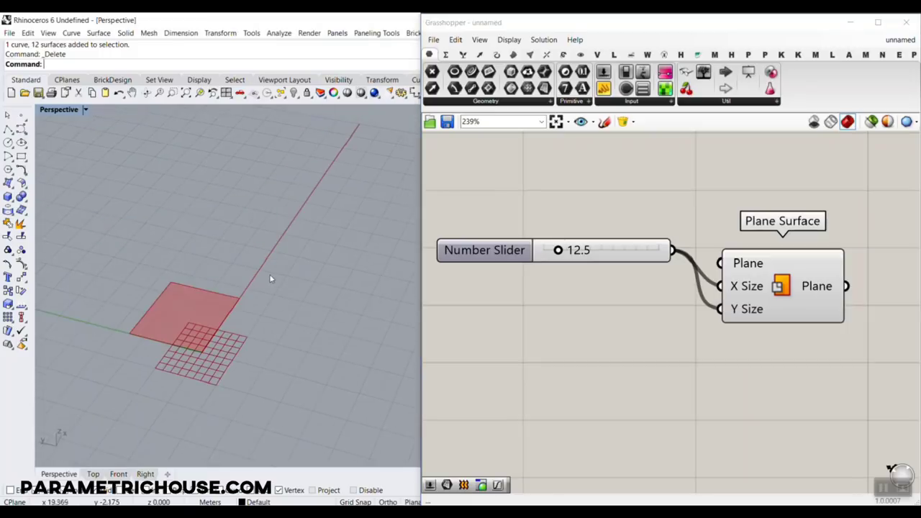
right_drag(270, 279, 267, 325)
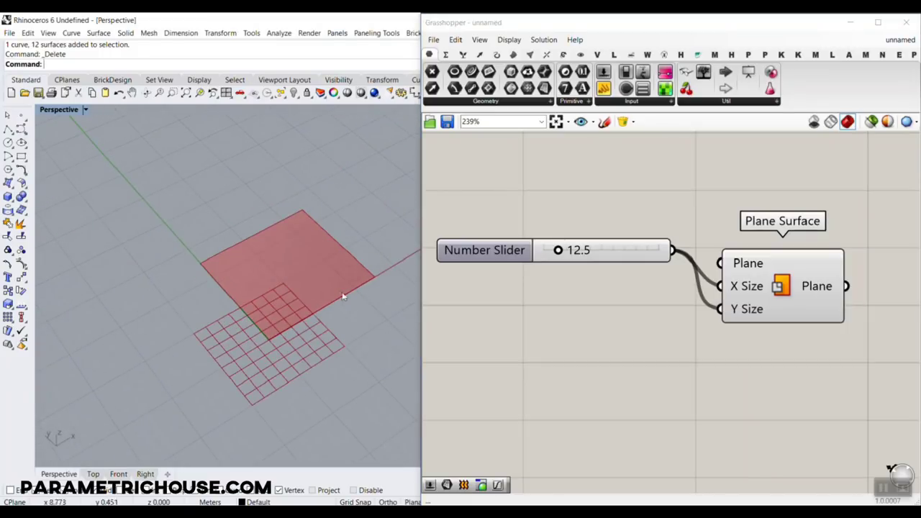
Step: Enlarge the plane surface by setting its size slider to 33.0
drag(559, 251, 582, 251)
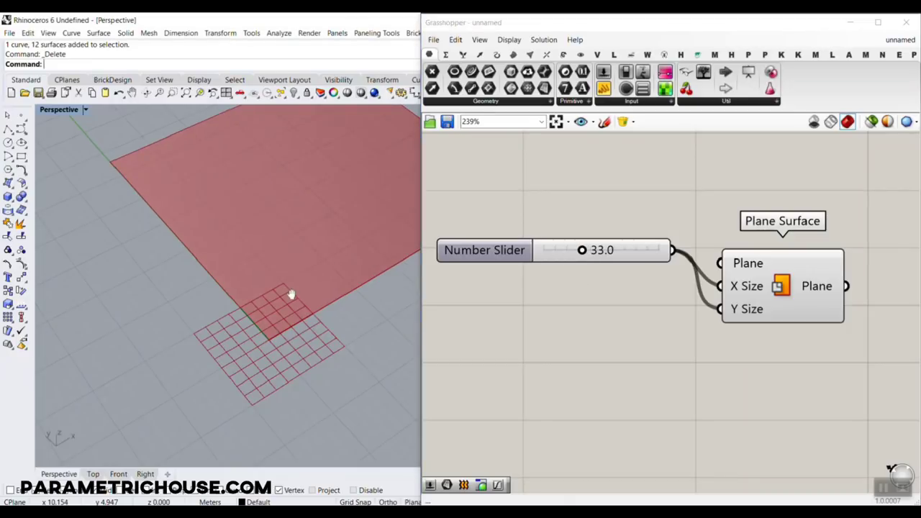
right_drag(292, 294, 252, 272)
shift+right_drag(250, 159, 238, 236)
scroll(238, 236, up, 6)
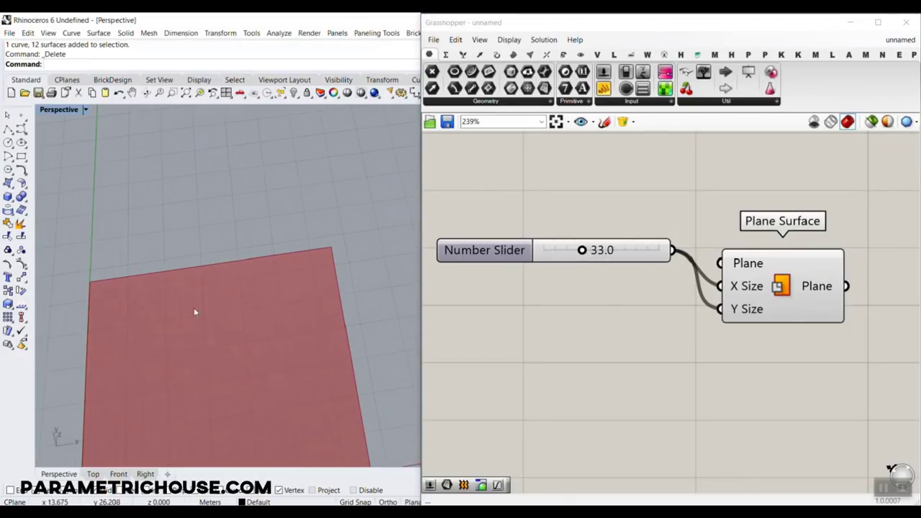
scroll(194, 308, down, 4)
shift+right_drag(266, 328, 300, 272)
Step: Add an Evaluate Surface component below Plane Surface and connect the Plane output to its Surface input
right_drag(761, 302, 668, 306)
scroll(668, 306, down, 2)
click(668, 306)
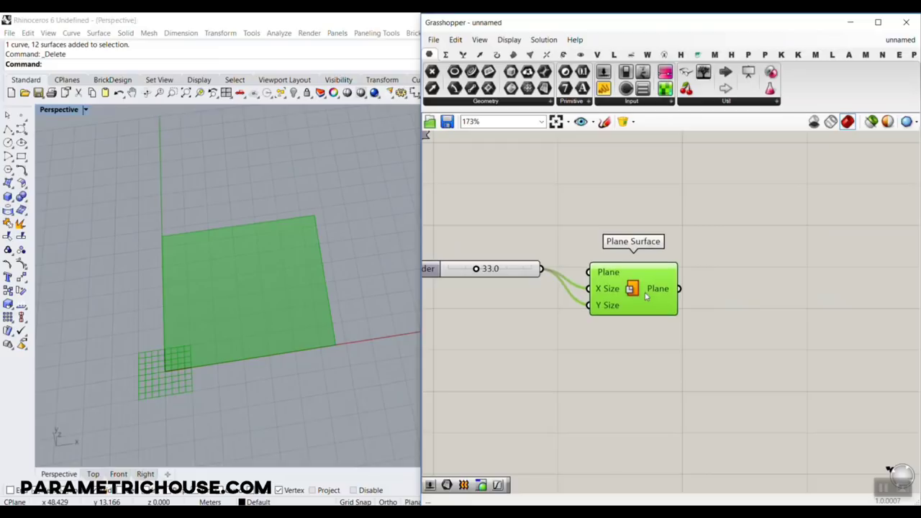
click(710, 350)
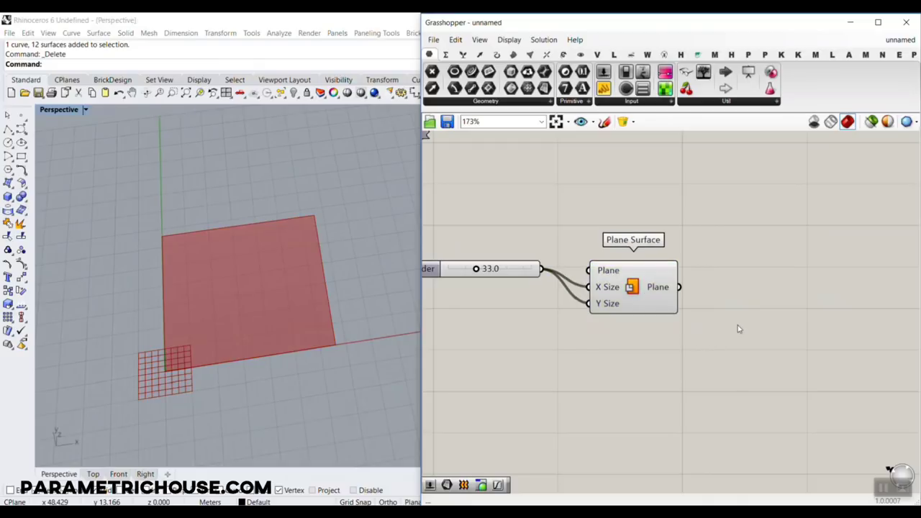
click(513, 55)
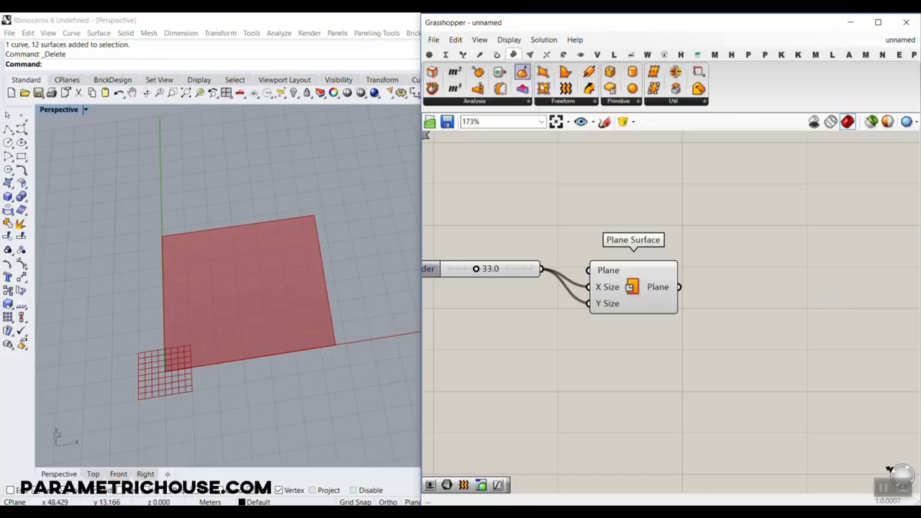
click(522, 74)
click(743, 395)
right_drag(676, 339, 616, 295)
scroll(648, 283, up, 2)
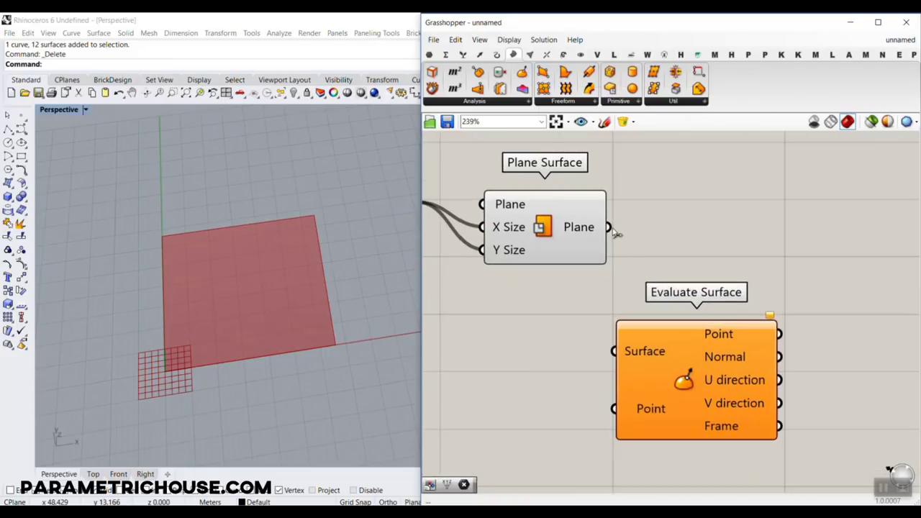
drag(609, 227, 623, 352)
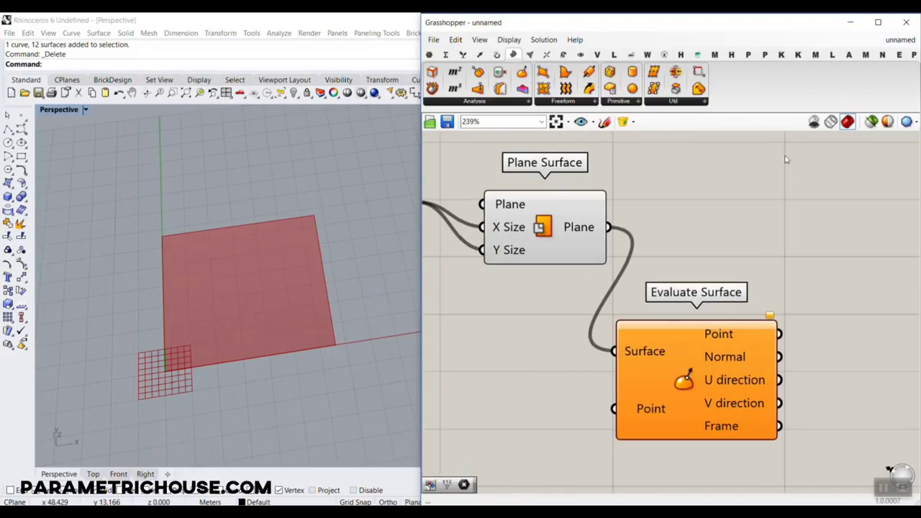
drag(820, 91, 872, 40)
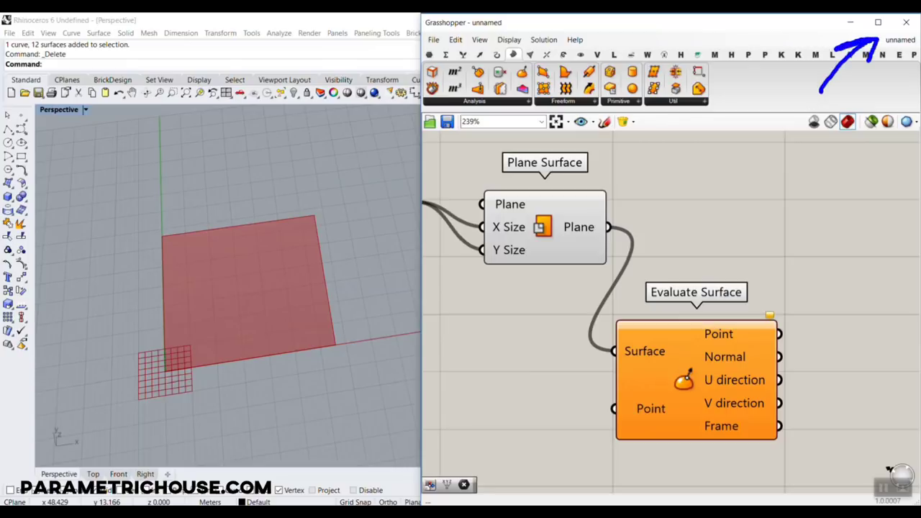
Step: Reparameterize the Surface input of the Evaluate Surface component
key(Escape)
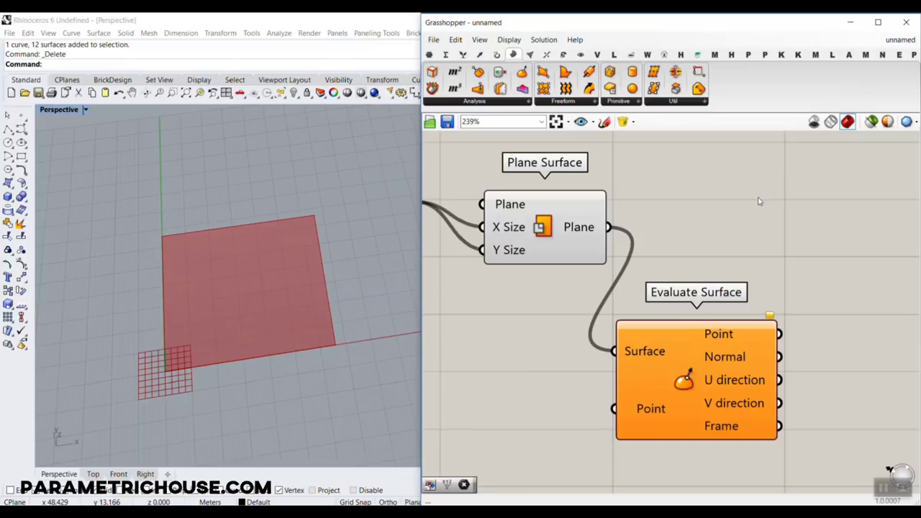
right_click(650, 356)
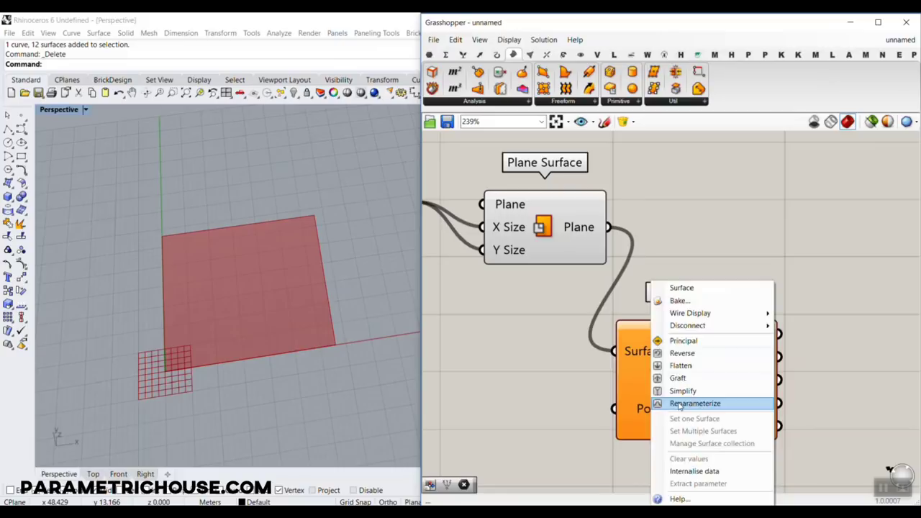
click(679, 404)
mouse_move(164, 369)
mouse_down()
mouse_move(331, 350)
mouse_move(329, 371)
mouse_up()
drag(156, 385, 153, 248)
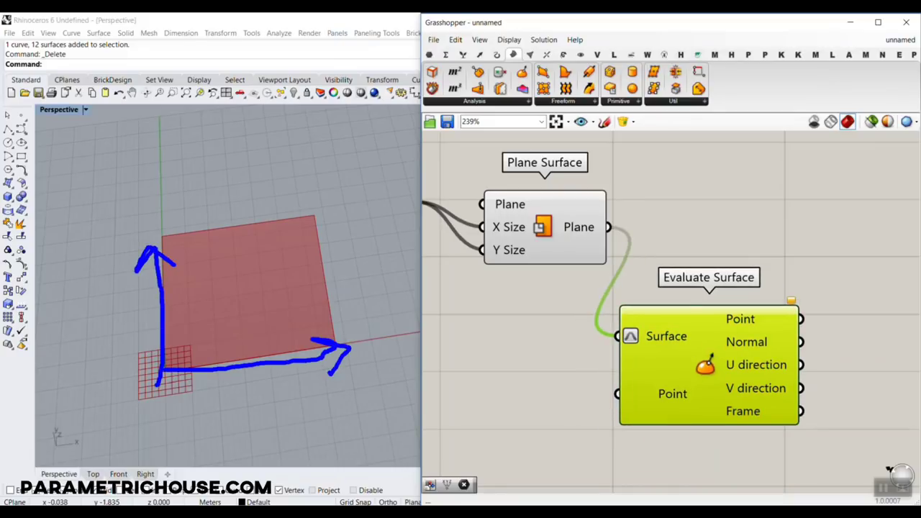
key(Escape)
Step: Add an MD Slider before Evaluate Surface, connect it to the Point input, and set it to 0.42 ; 0.29
right_drag(514, 407, 591, 361)
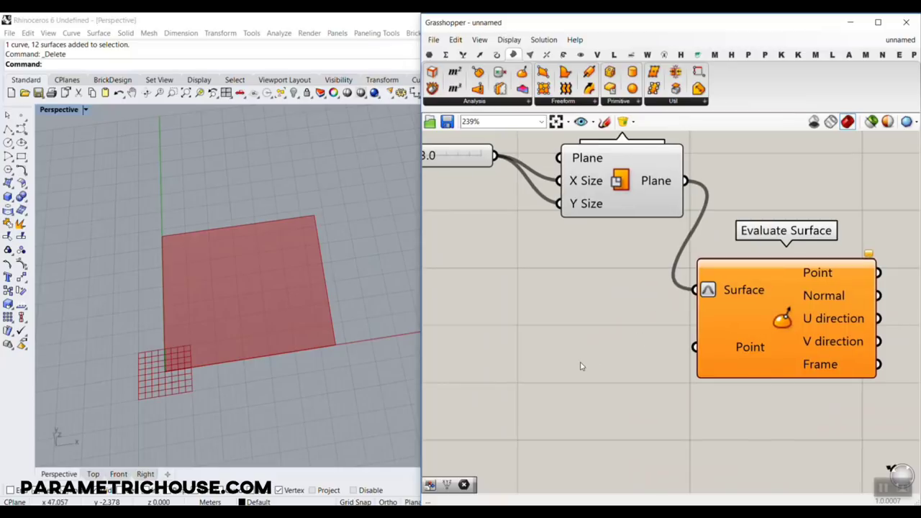
double_click(581, 366)
text(md)
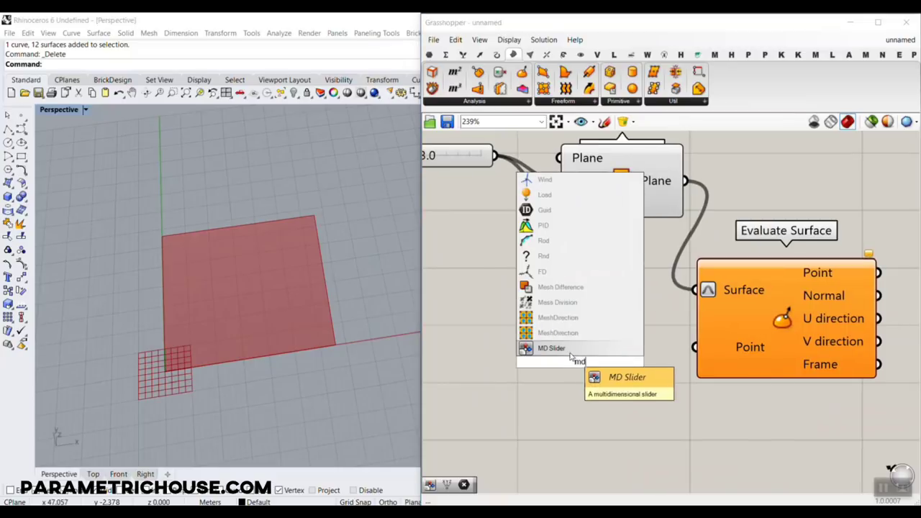
key(Return)
drag(693, 476, 651, 423)
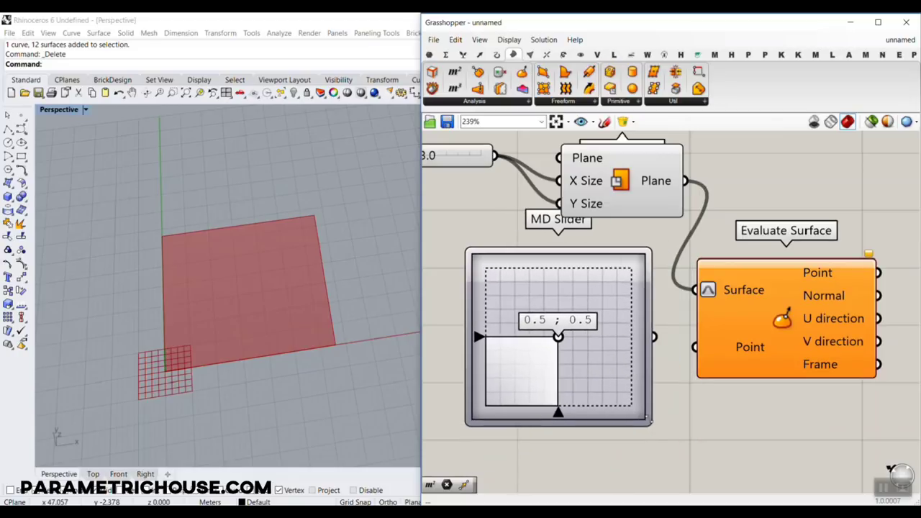
drag(654, 338, 694, 347)
drag(559, 337, 548, 373)
Step: Duplicate the MD Slider below the original and connect the copy to Evaluate Surface's Point input as an additional source
right_drag(590, 364, 692, 350)
drag(701, 350, 612, 462)
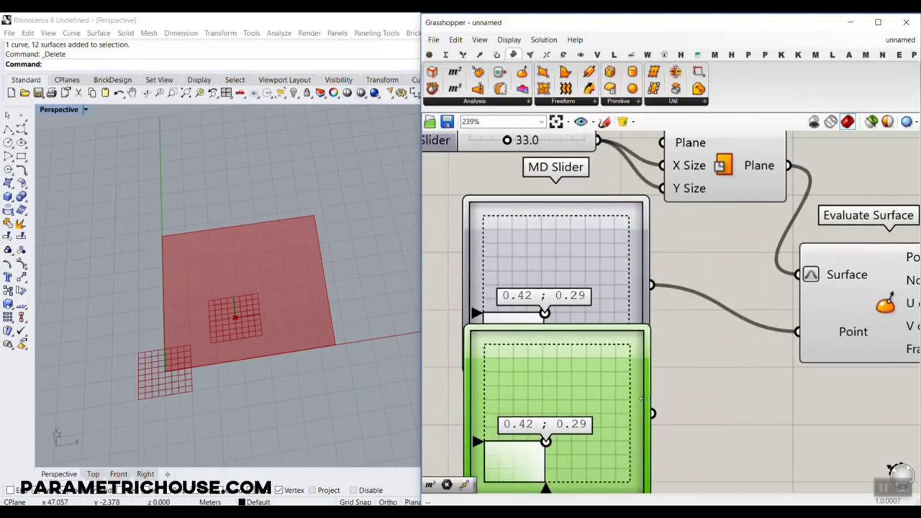
drag(653, 412, 797, 332)
Step: Move the copied MD Slider clear of the original, setting the original to 0.2 ; 0.21 and the copy to 0.75 ; 0.85
right_drag(533, 424, 570, 367)
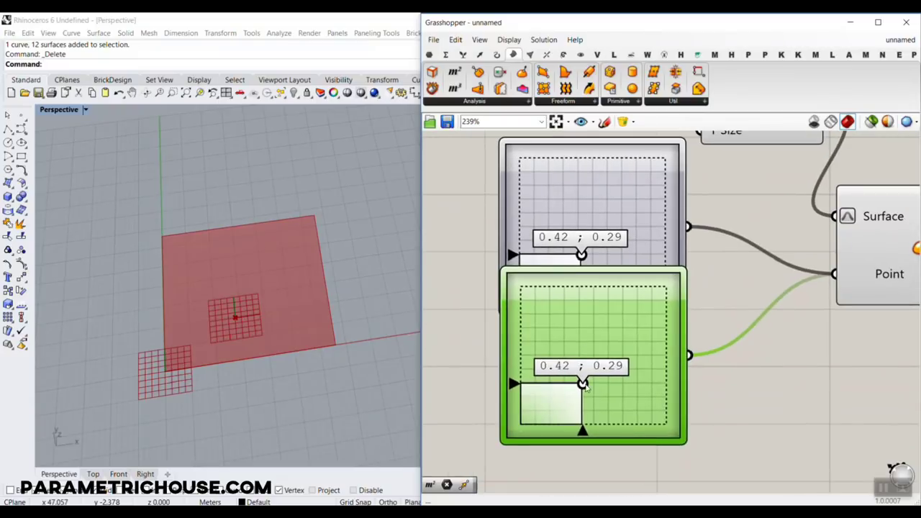
drag(584, 385, 631, 324)
drag(583, 300, 583, 371)
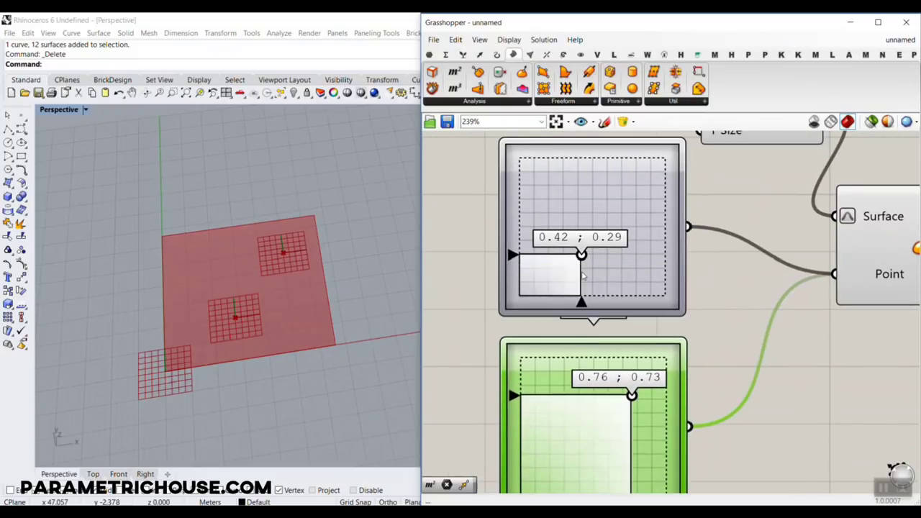
drag(581, 255, 548, 266)
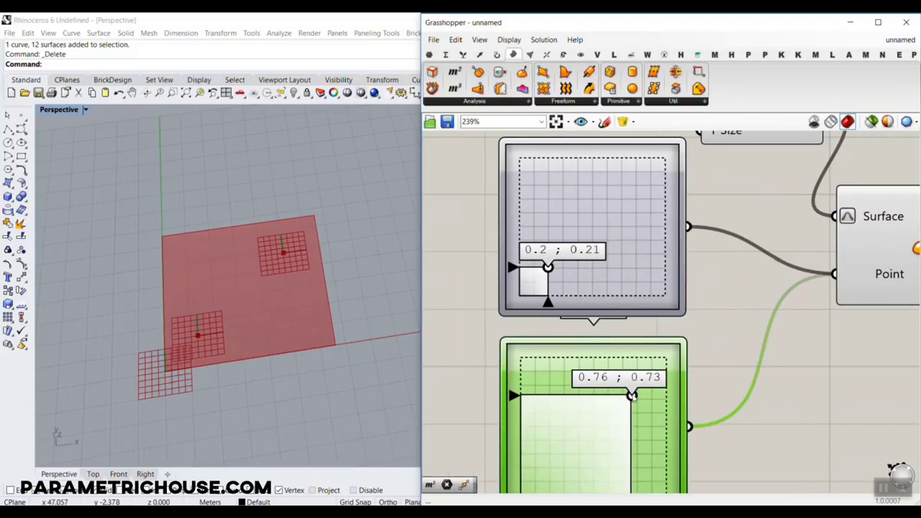
drag(631, 396, 630, 377)
scroll(666, 274, down, 4)
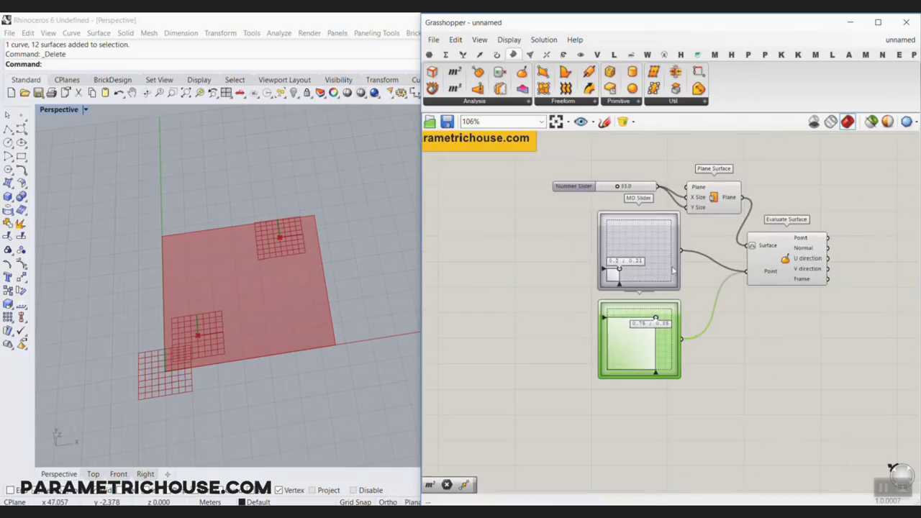
scroll(729, 241, up, 2)
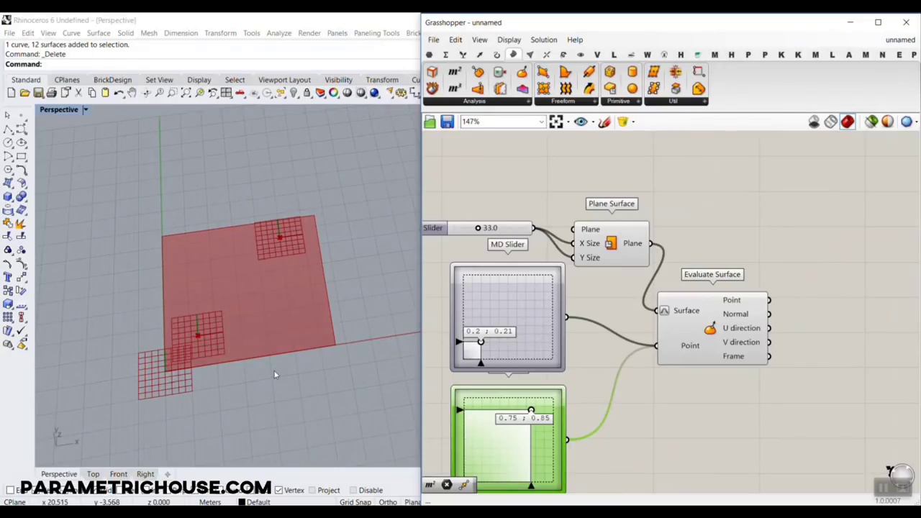
scroll(236, 282, up, 2)
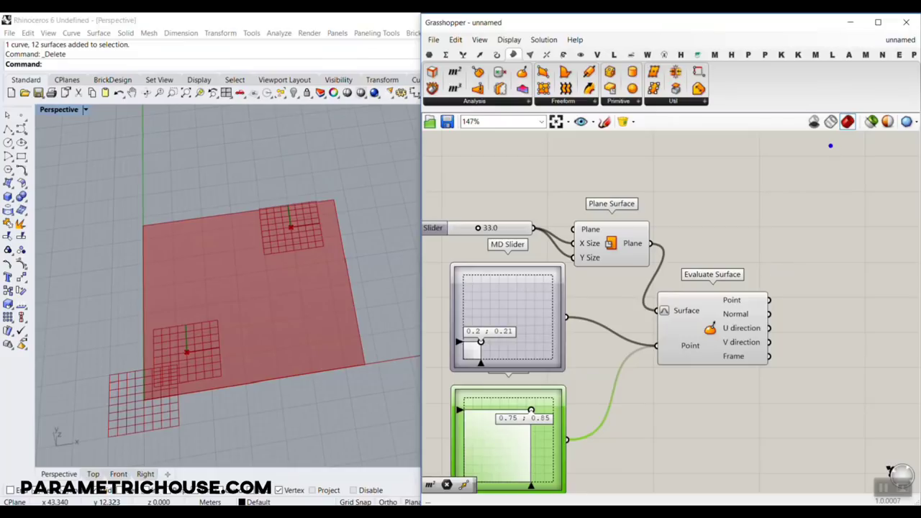
mouse_move(830, 145)
mouse_down()
mouse_move(872, 45)
mouse_move(846, 55)
mouse_up()
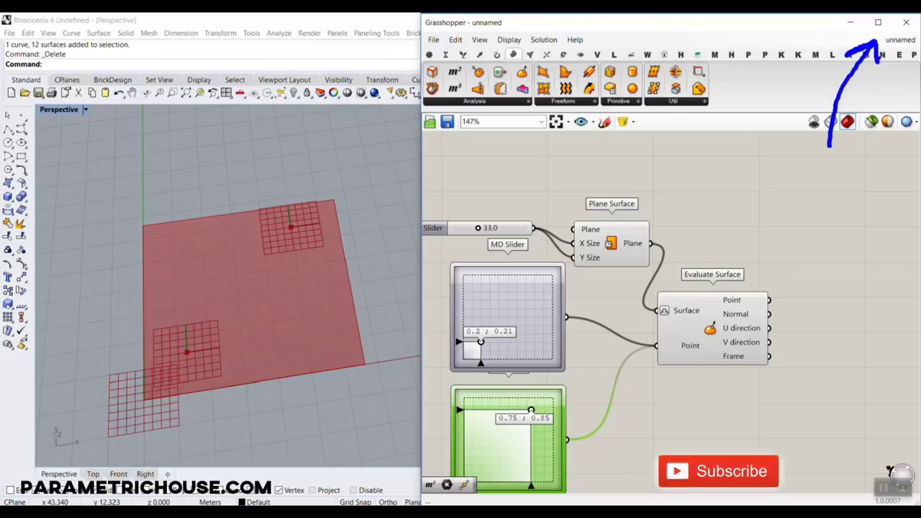
key(Escape)
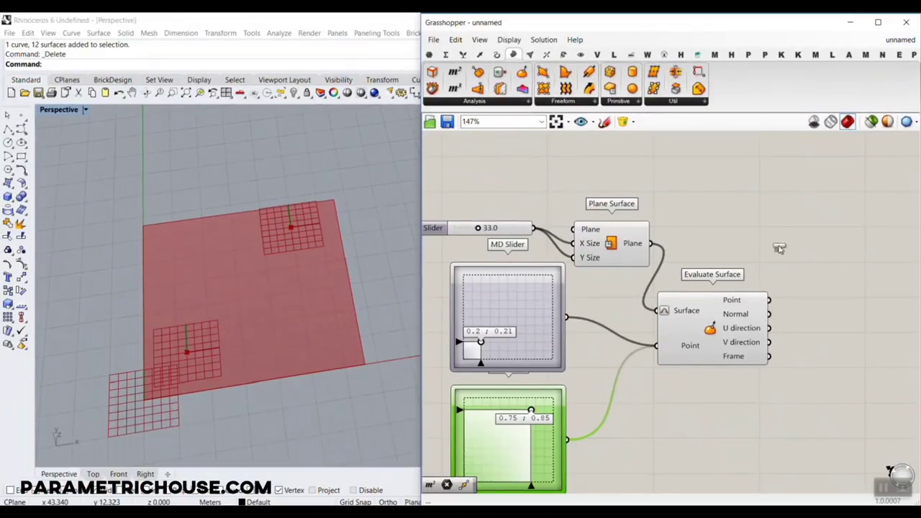
Step: Add a Divide Surface component beyond Plane Surface and connect the Plane output to its Surface input
drag(779, 248, 818, 240)
drag(647, 238, 748, 222)
scroll(712, 249, up, 2)
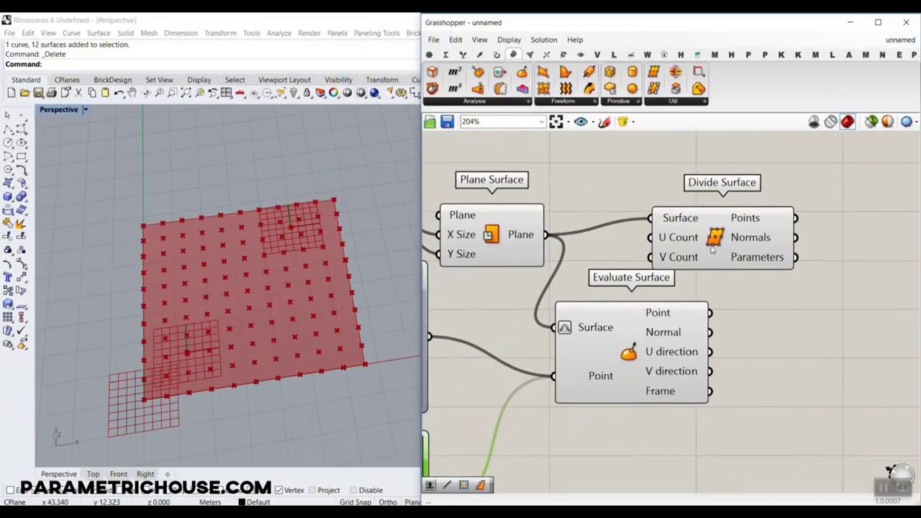
drag(712, 249, 854, 246)
Step: Add a number slider of 20 above the wire leading into Divide Surface
right_drag(697, 222, 645, 278)
scroll(588, 220, up, 1)
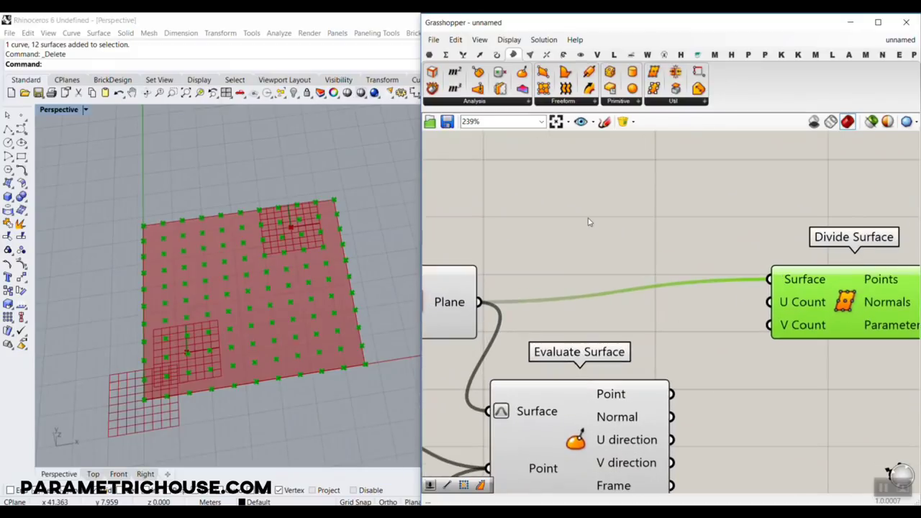
double_click(588, 219)
text(20)
key(Return)
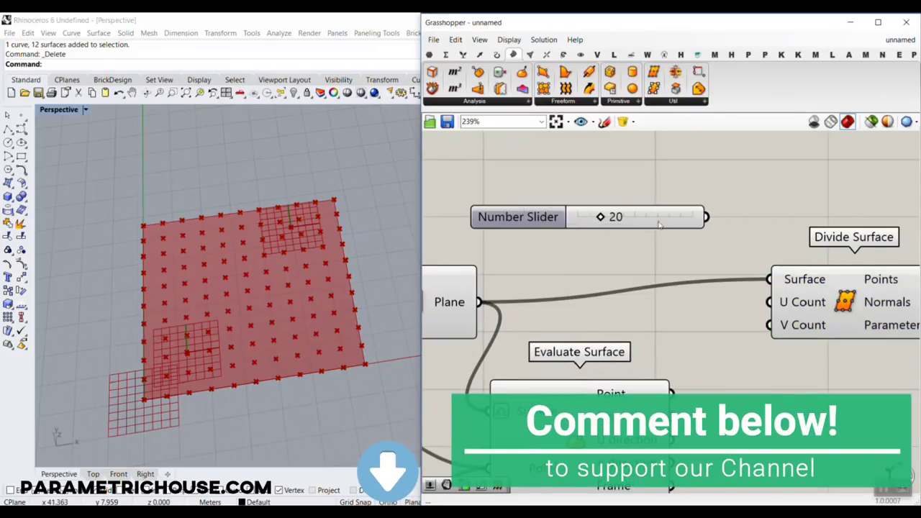
Step: Connect the new number slider to both U Count and V Count of Divide Surface and set it to 33
drag(707, 217, 759, 286)
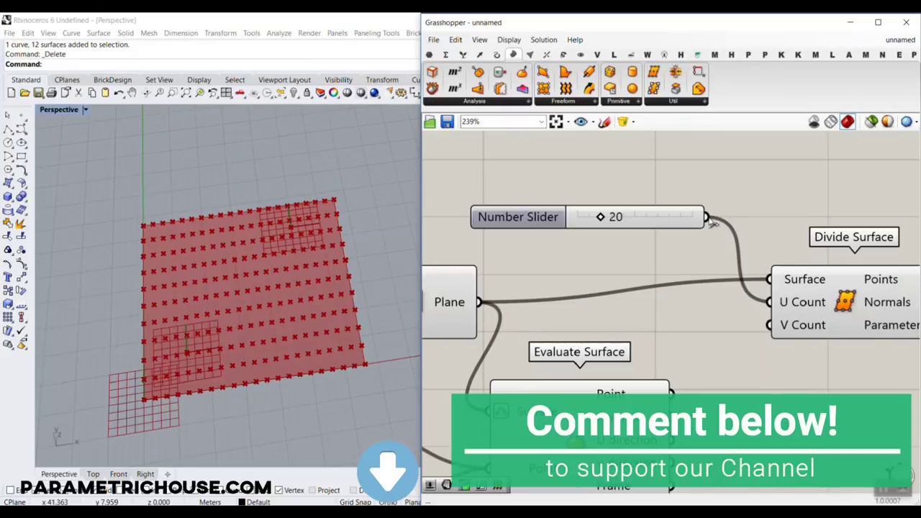
drag(712, 223, 769, 325)
mouse_move(600, 219)
mouse_down()
mouse_move(623, 219)
mouse_move(615, 226)
mouse_up()
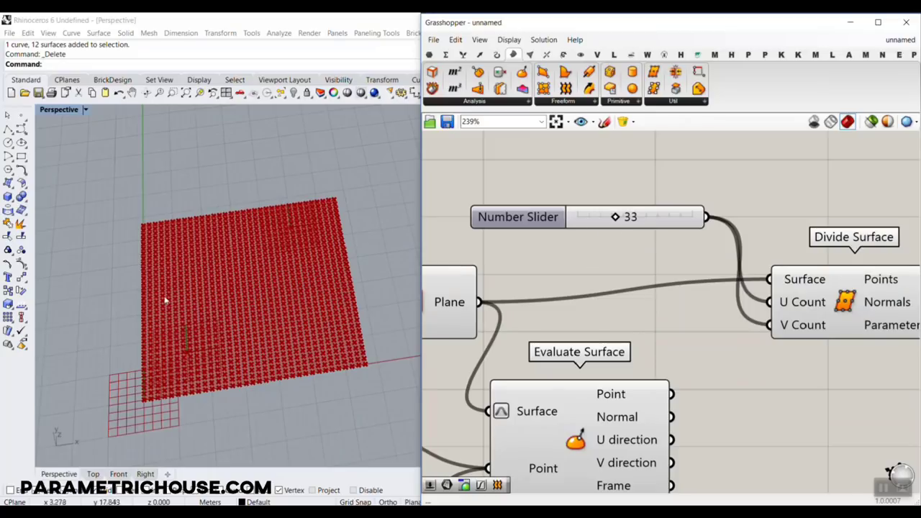
drag(671, 221, 553, 228)
Step: Examine the data tree of Divide Surface's Points output and how its branches correspond to the rows of points
right_drag(905, 278, 603, 209)
mouse_move(566, 204)
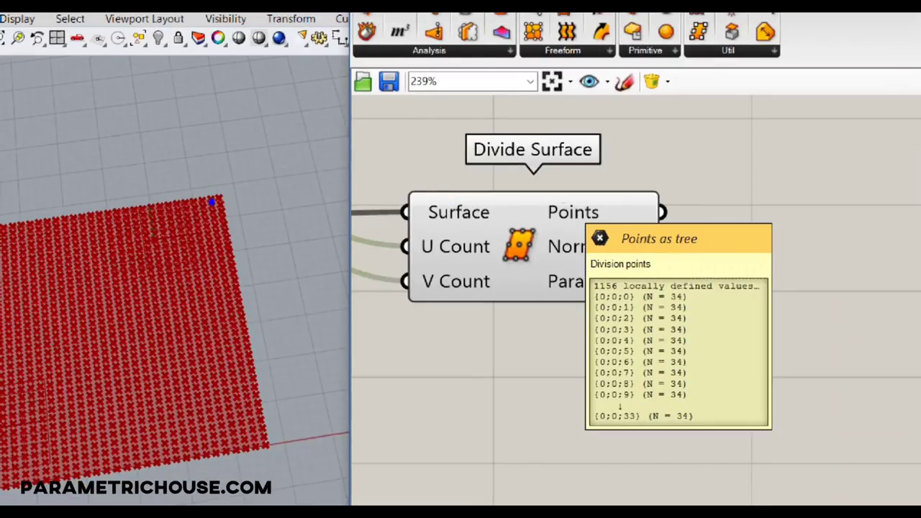
drag(216, 198, 129, 204)
drag(159, 192, 153, 211)
drag(222, 212, 116, 231)
drag(149, 213, 156, 236)
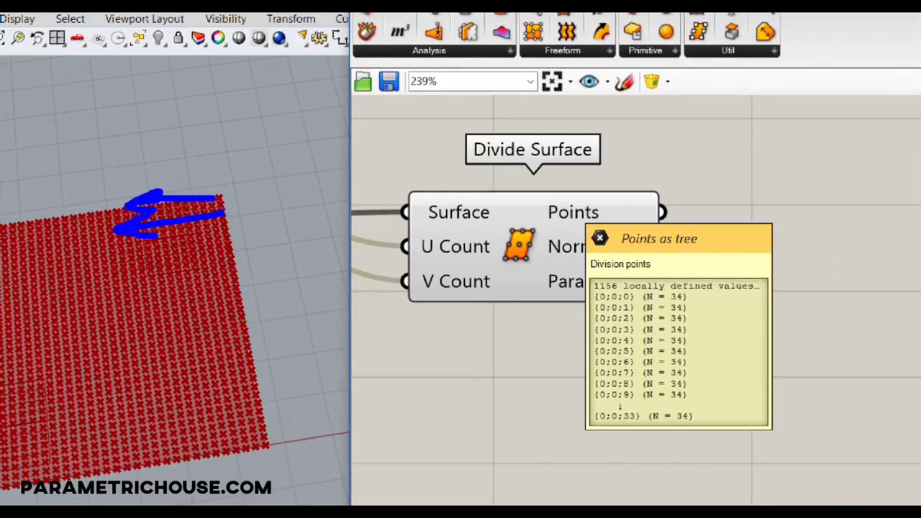
mouse_move(243, 250)
mouse_down()
mouse_move(144, 263)
mouse_move(155, 253)
mouse_up()
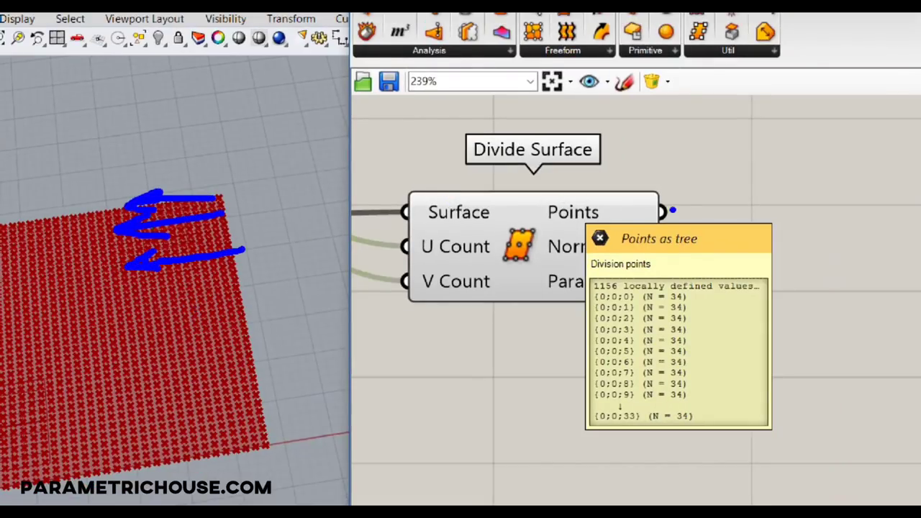
drag(627, 188, 623, 229)
mouse_move(733, 320)
mouse_down()
mouse_move(651, 338)
mouse_move(730, 377)
mouse_up()
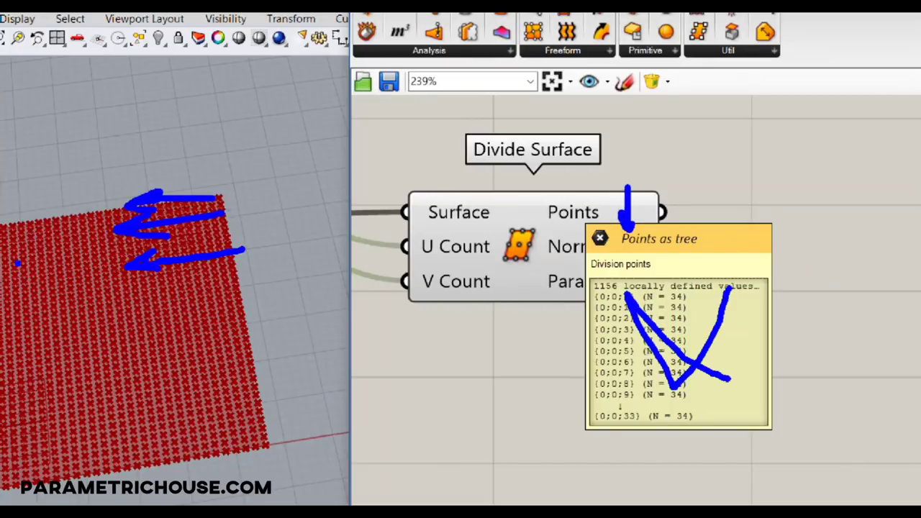
mouse_move(15, 245)
mouse_down()
mouse_move(148, 192)
mouse_move(269, 432)
mouse_move(3, 288)
mouse_up()
mouse_move(115, 141)
mouse_down()
mouse_move(133, 134)
mouse_move(146, 171)
mouse_up()
key(ctrl+z)
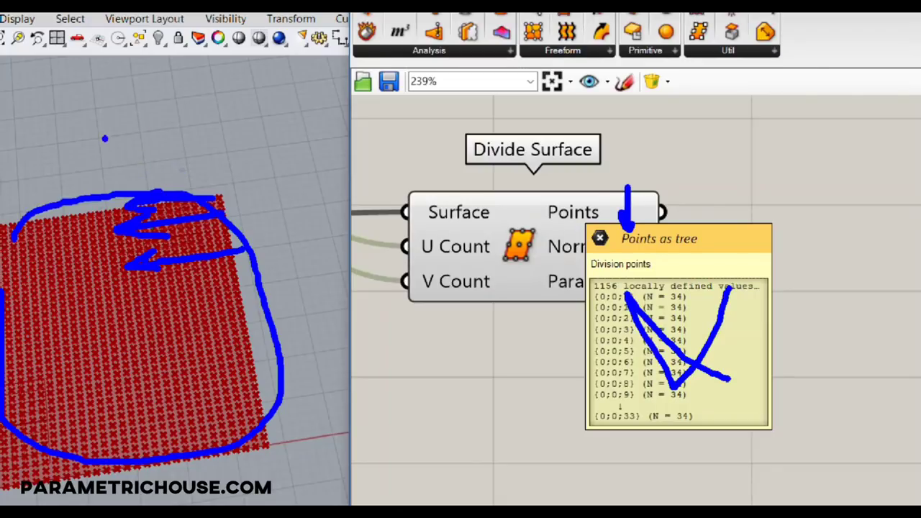
text(t{0})
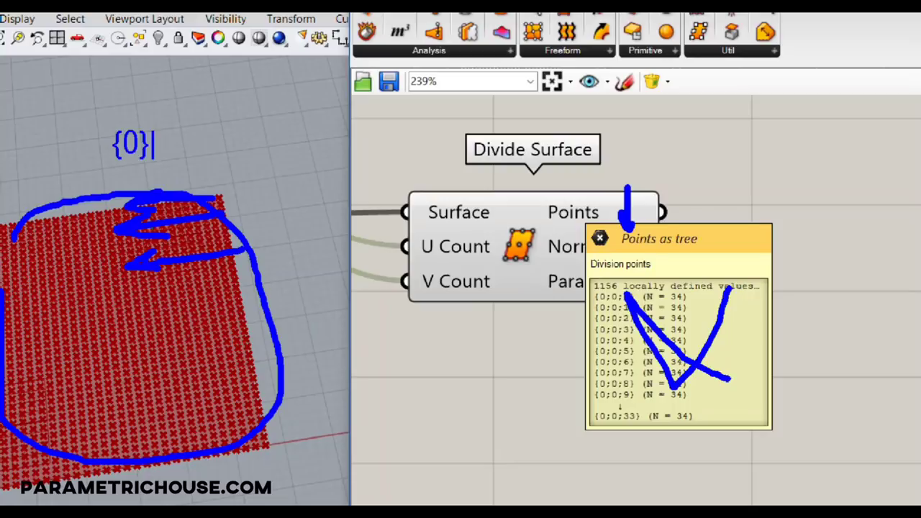
key(Escape)
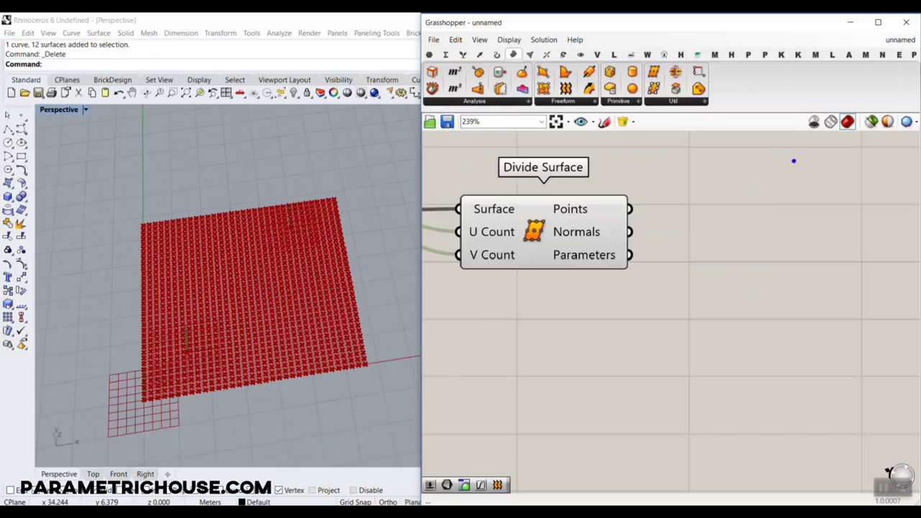
Step: Flatten the Points output of Divide Surface
mouse_move(785, 164)
mouse_down()
mouse_move(885, 40)
mouse_move(883, 80)
mouse_up()
key(Escape)
right_click(632, 218)
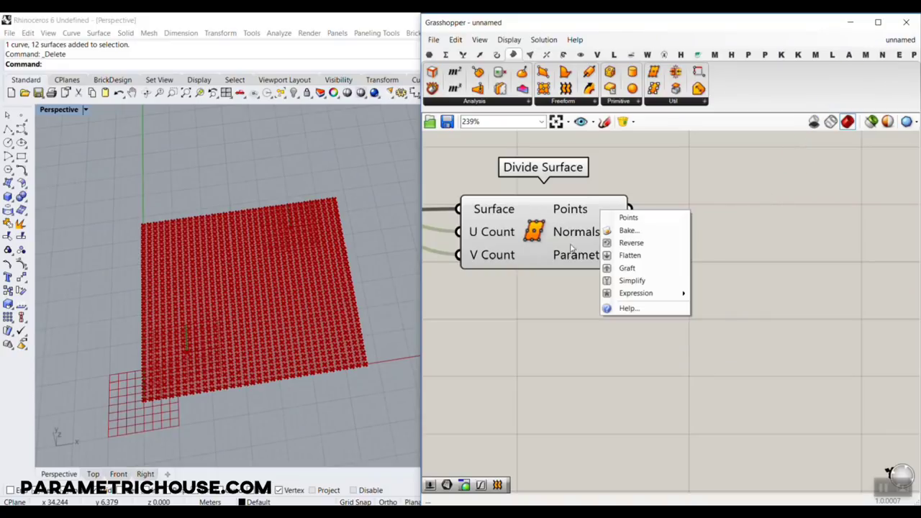
click(627, 255)
mouse_move(593, 208)
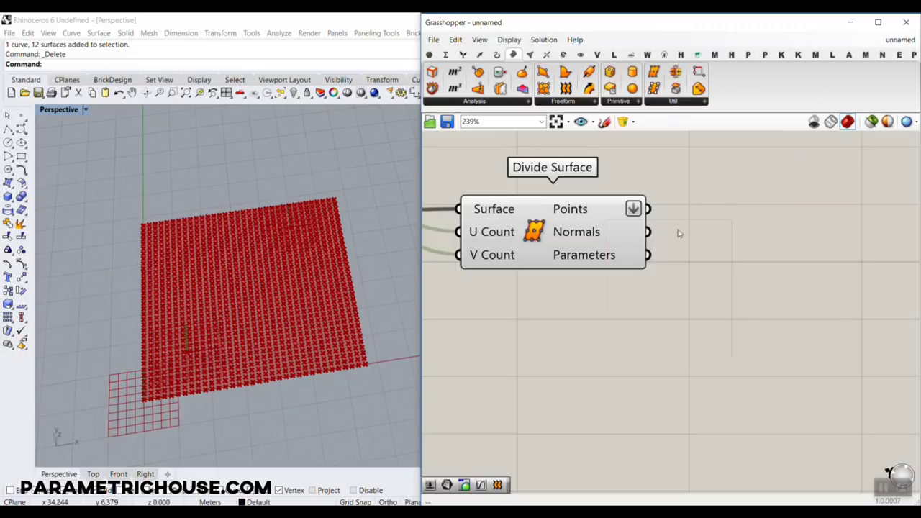
Step: Inspect the flattened Points output in a Panel connected to Divide Surface, and delete the Panel
scroll(618, 305, down, 2)
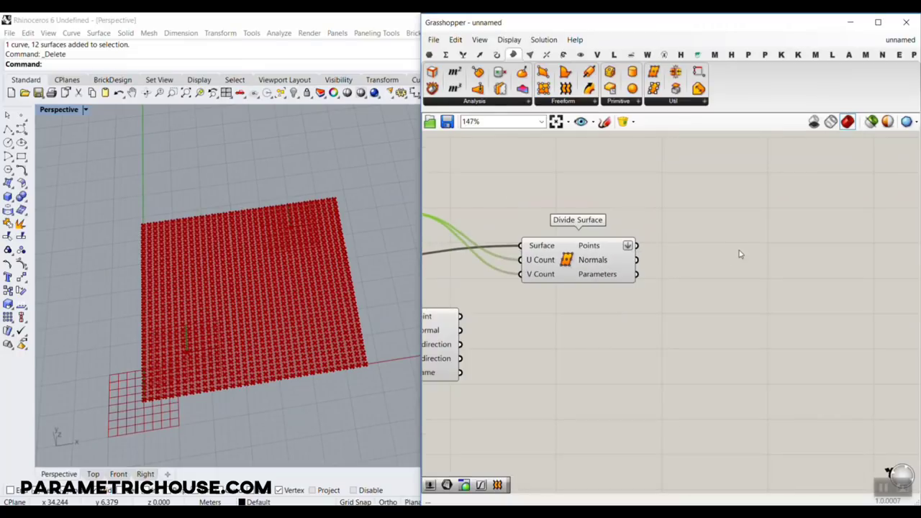
scroll(740, 253, up, 2)
double_click(676, 251)
text(panel)
key(Return)
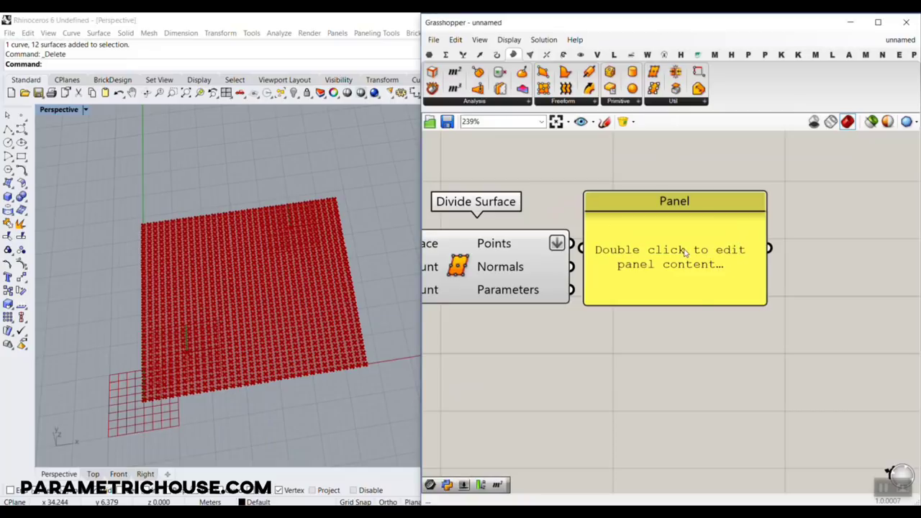
drag(571, 245, 668, 256)
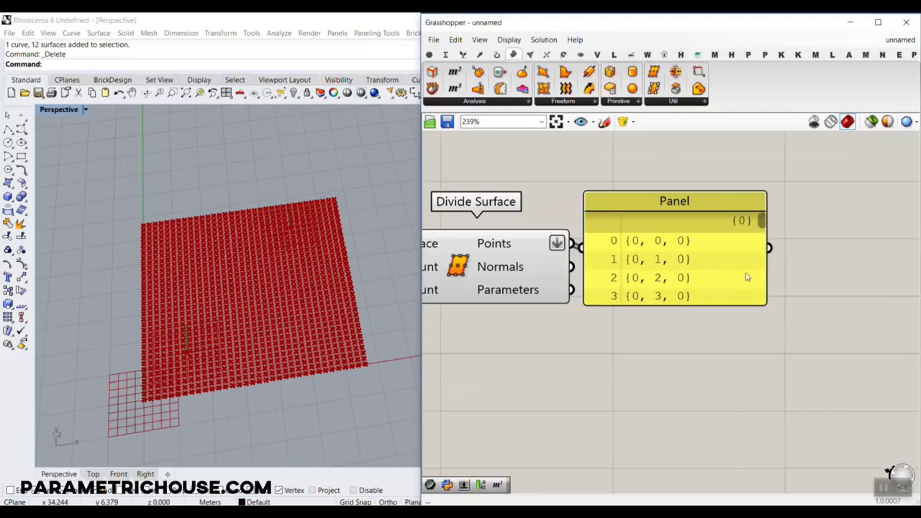
click(745, 221)
key(Delete)
scroll(623, 266, down, 4)
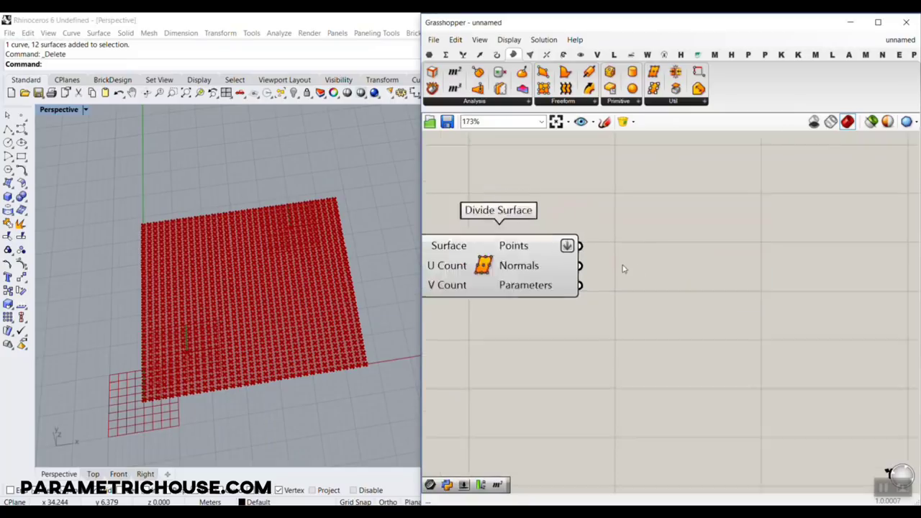
scroll(675, 304, up, 2)
double_click(671, 308)
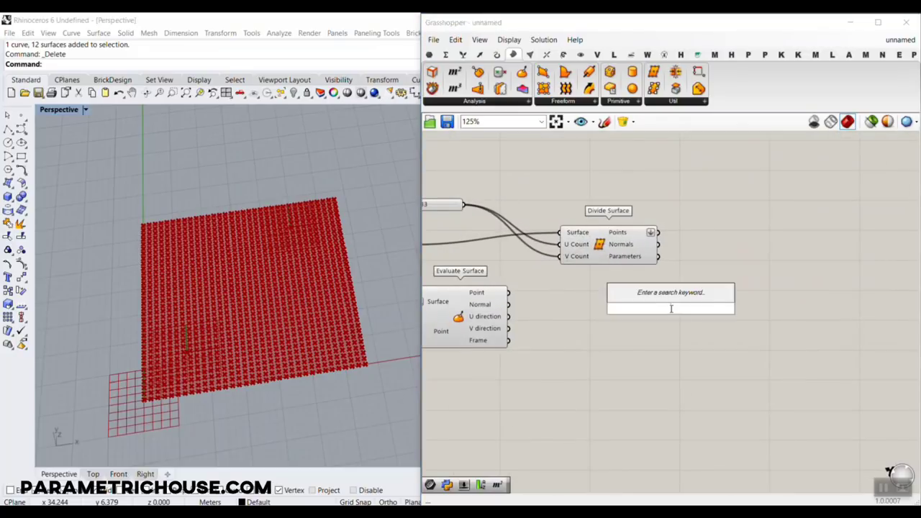
text(cp)
key(Up)
key(Up)
key(Up)
key(Up)
key(Up)
key(Up)
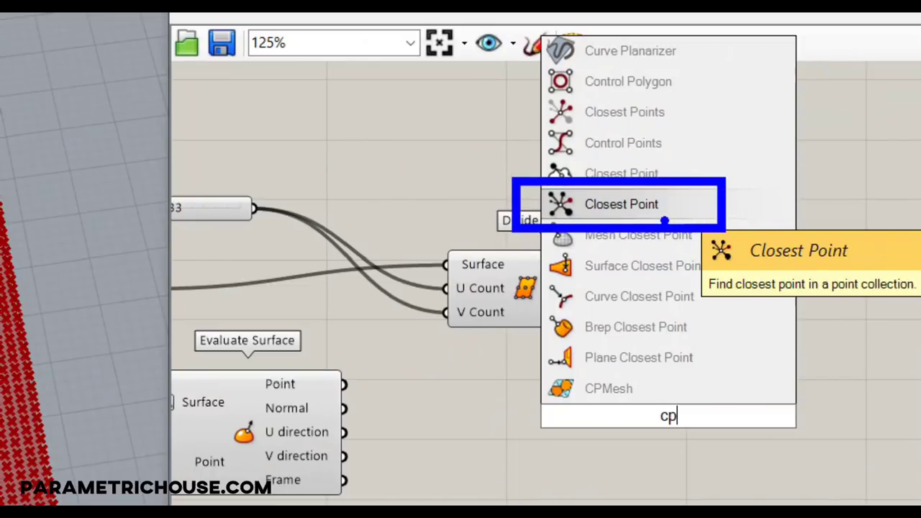
mouse_move(662, 91)
mouse_down()
mouse_move(637, 98)
mouse_move(651, 117)
mouse_move(694, 128)
mouse_up()
click(611, 223)
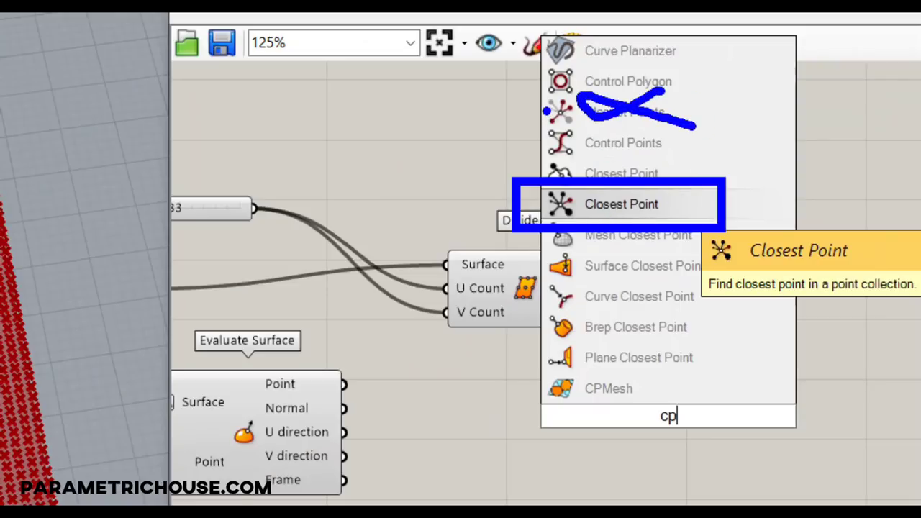
mouse_move(672, 202)
mouse_down()
mouse_move(682, 214)
mouse_move(718, 166)
mouse_up()
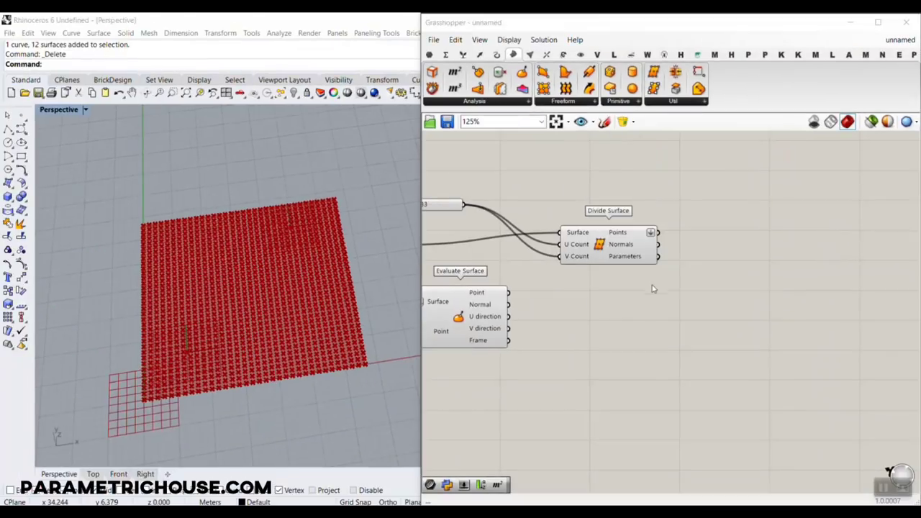
Step: Add a Closest Point component for point collections and connect Divide Surface's flattened Points output to its Point input
double_click(647, 295)
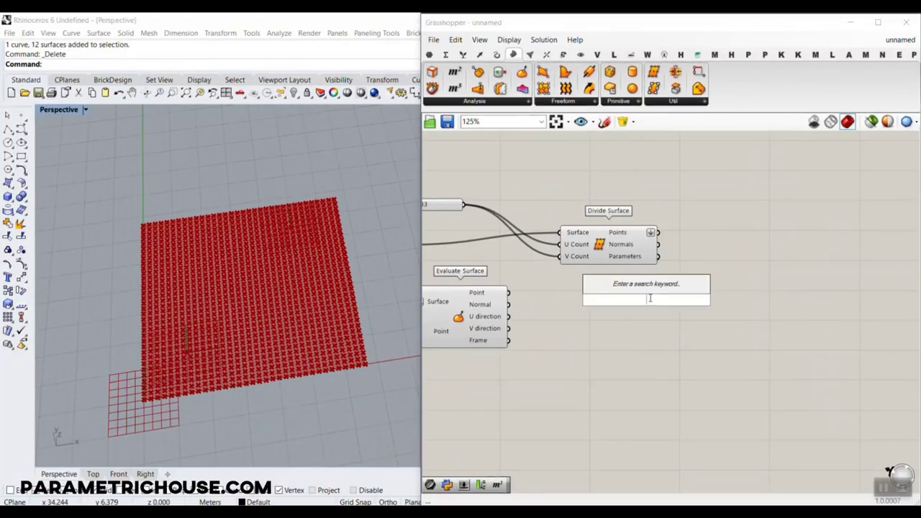
text(cp)
click(633, 136)
drag(632, 298, 722, 305)
scroll(633, 251, up, 2)
drag(600, 241, 492, 243)
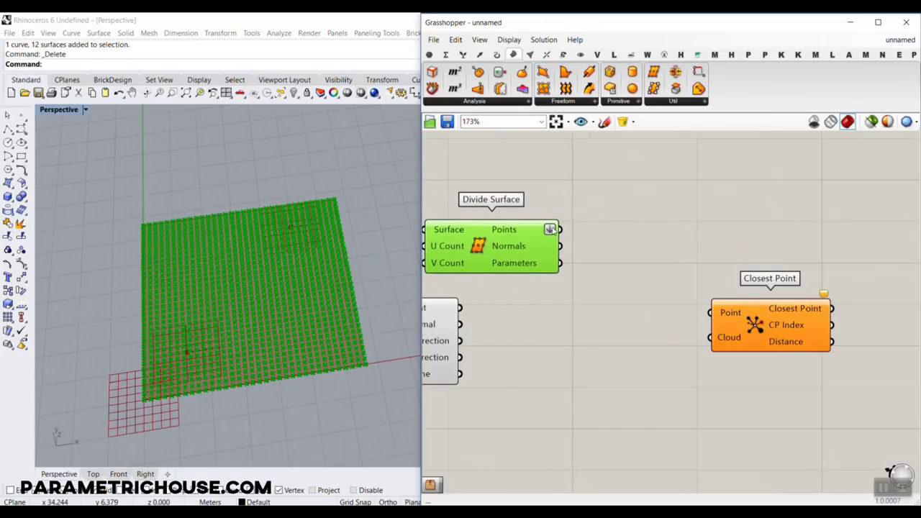
drag(550, 228, 710, 312)
Step: Connect Evaluate Surface's Point output to Closest Point's Cloud input and place Closest Point near Divide Surface
right_drag(434, 313, 511, 305)
click(512, 305)
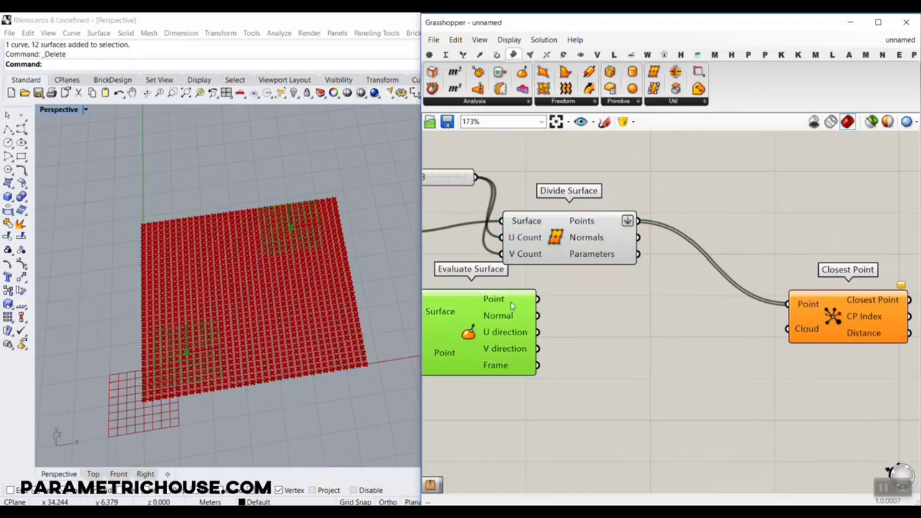
drag(537, 299, 694, 300)
click(647, 352)
scroll(204, 354, up, 3)
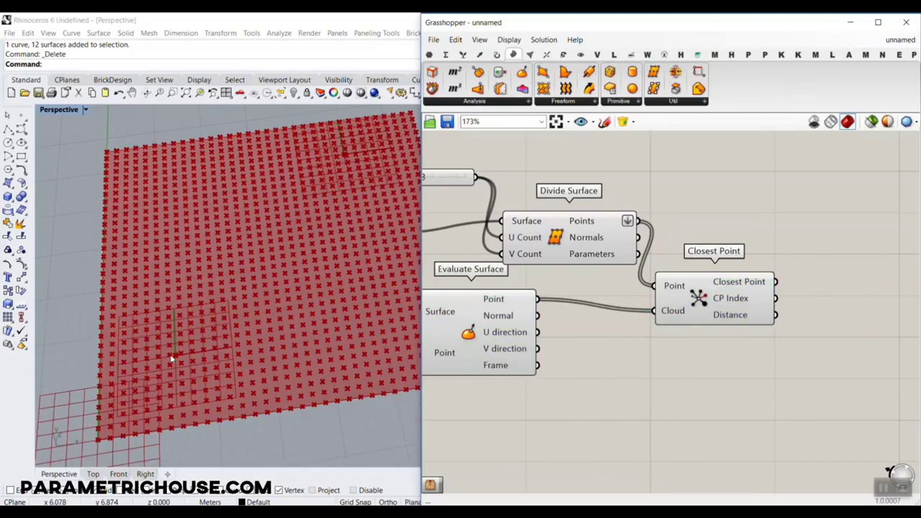
Step: Add a Line component with Divide Surface's Points as Start Point and Closest Point's Closest Point output as End Point
click(497, 55)
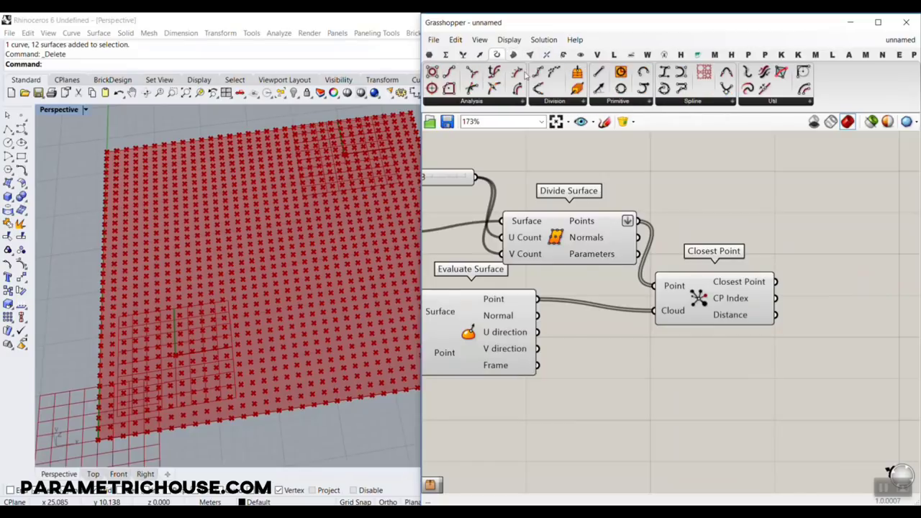
click(598, 73)
scroll(477, 236, down, 3)
click(657, 246)
scroll(577, 257, up, 2)
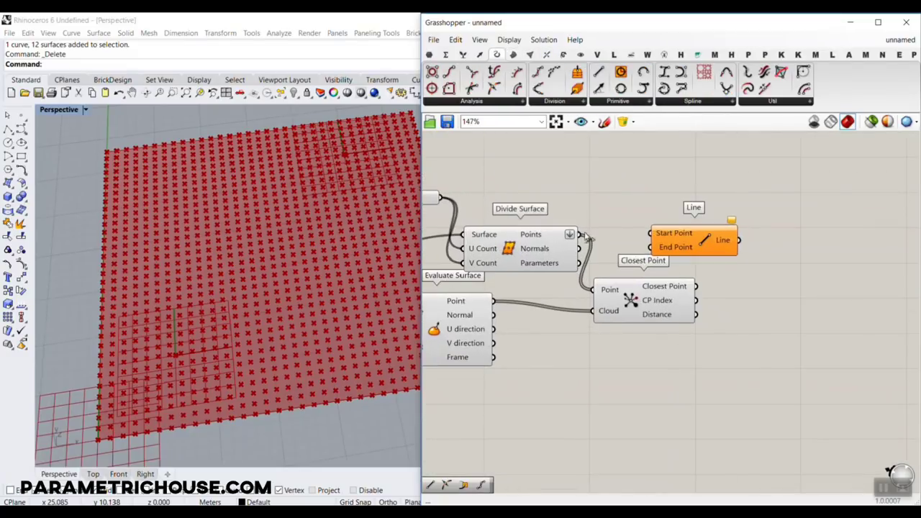
drag(583, 235, 734, 241)
drag(696, 286, 760, 249)
Step: Examine how the lines split the grid points between the two evaluated points, and delete the Line component
scroll(222, 267, down, 3)
right_drag(175, 287, 206, 269)
mouse_move(139, 227)
mouse_down()
mouse_move(323, 354)
mouse_move(324, 379)
mouse_up()
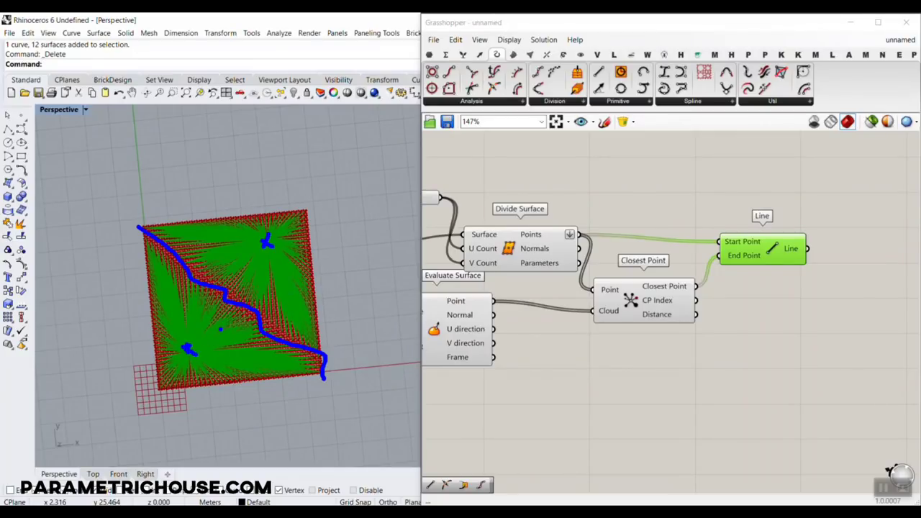
drag(670, 311, 692, 302)
key(Escape)
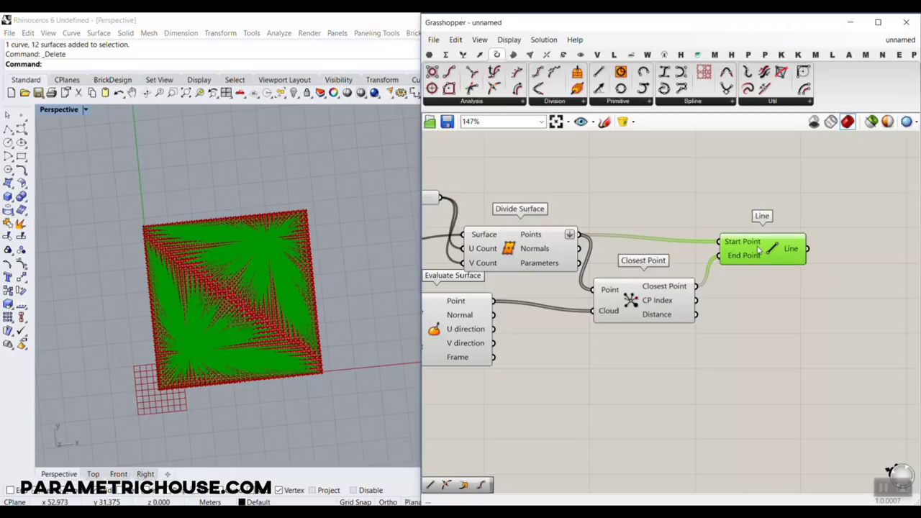
key(Delete)
Step: Add a Move component, connect Divide Surface's flattened Points to its Geometry input, and place it well beyond Closest Point
scroll(228, 337, up, 5)
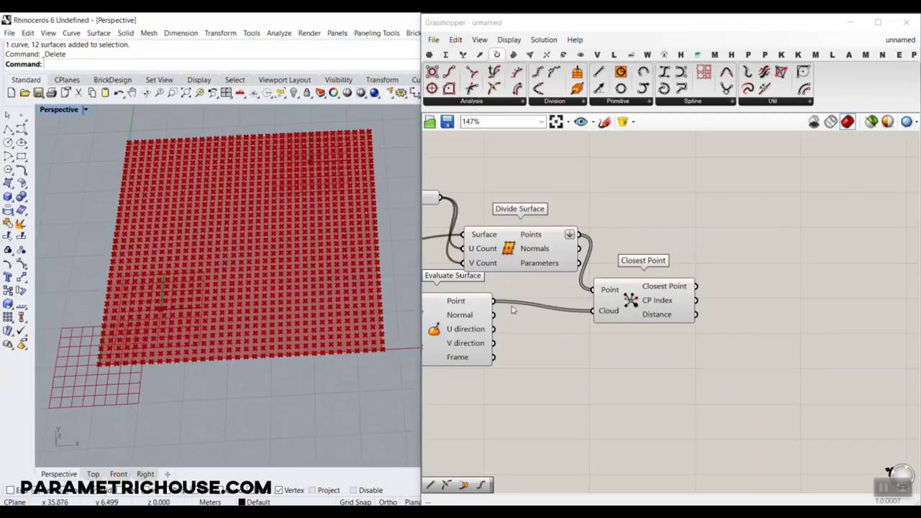
double_click(731, 222)
text(move)
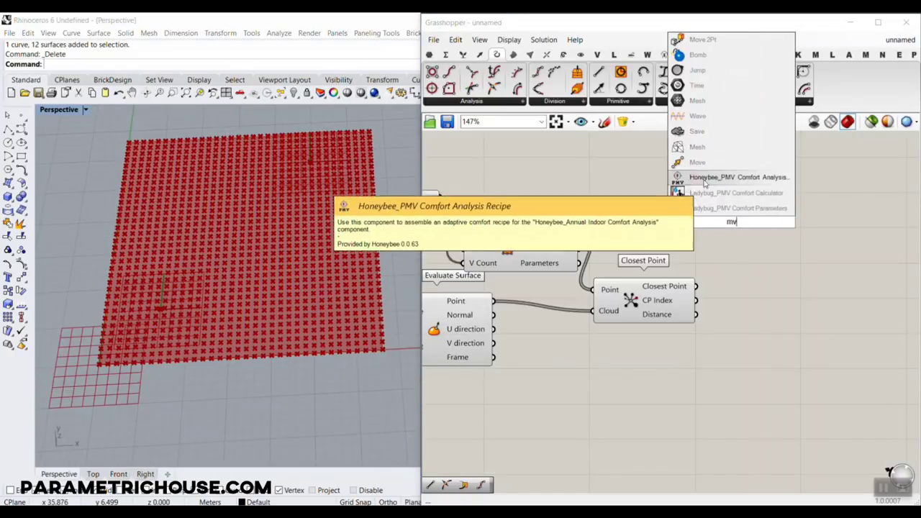
click(709, 180)
click(712, 223)
scroll(618, 236, up, 3)
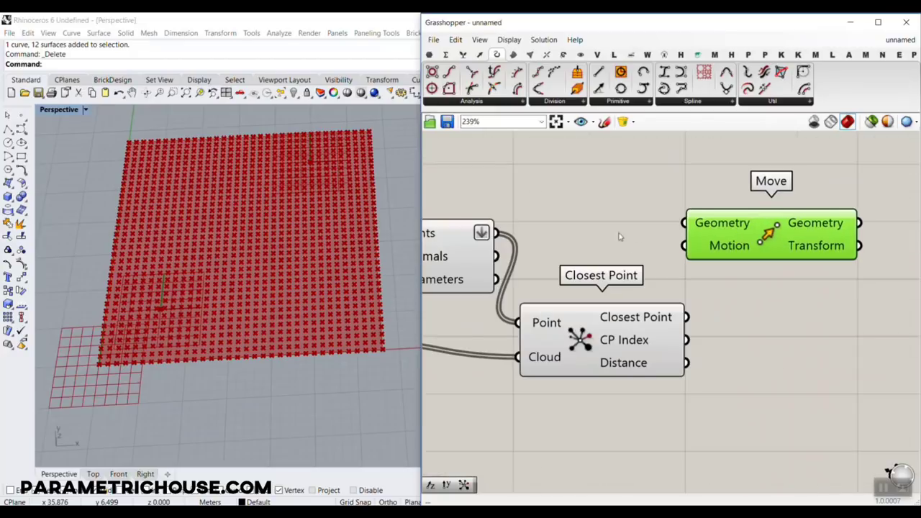
drag(495, 235, 691, 232)
right_drag(676, 242, 564, 249)
scroll(565, 249, down, 4)
drag(610, 247, 842, 254)
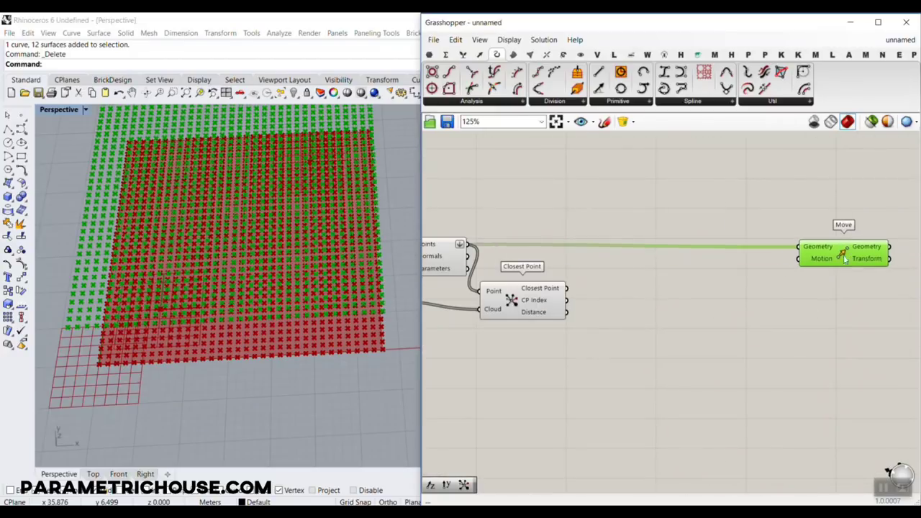
Step: Add a Unit Z component, connect its Unit vector output to Move's Motion input, and place it near Move
click(699, 287)
double_click(700, 286)
text(z)
click(690, 269)
scroll(733, 284, up, 3)
drag(742, 280, 840, 243)
drag(688, 290, 731, 304)
Step: Connect Closest Point's Distance output directly to Unit Z's Factor input and view the moved points from the side
right_drag(514, 317, 668, 292)
click(579, 295)
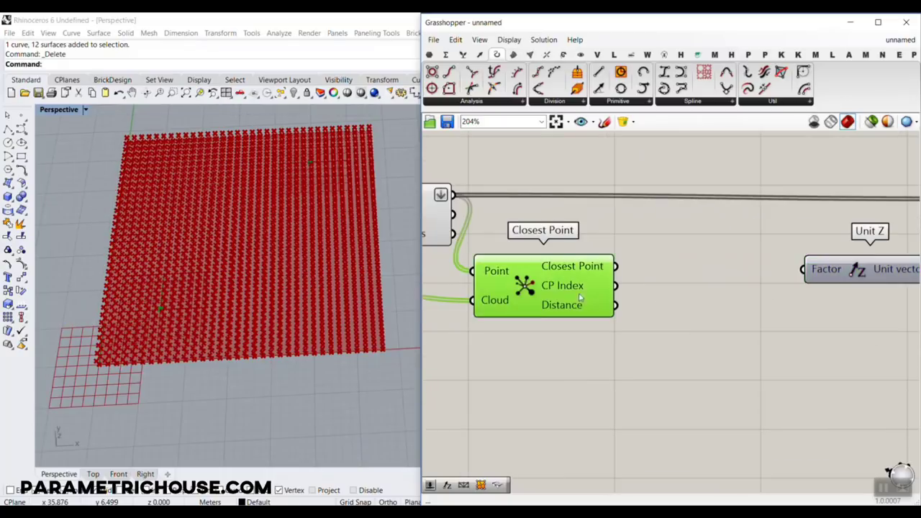
drag(617, 306, 802, 271)
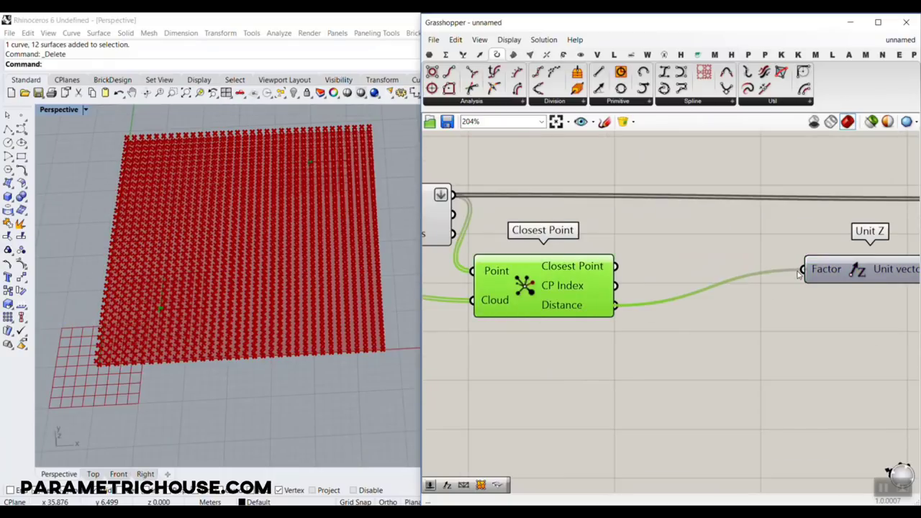
right_drag(241, 342, 241, 249)
scroll(510, 255, down, 3)
Step: Set the first MD Slider to 0.06 ; 0.28 while checking how the moved points respond
right_drag(457, 267, 856, 265)
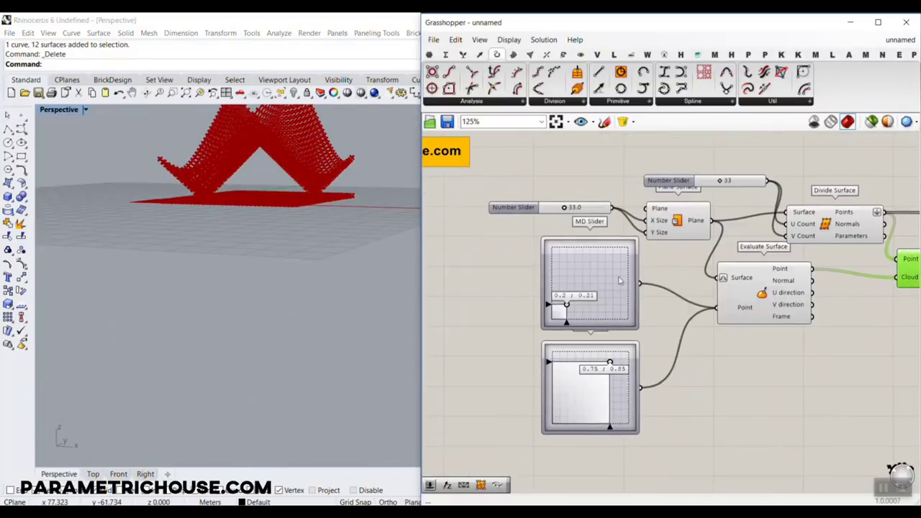
scroll(581, 296, up, 4)
drag(552, 324, 538, 300)
right_drag(309, 310, 352, 302)
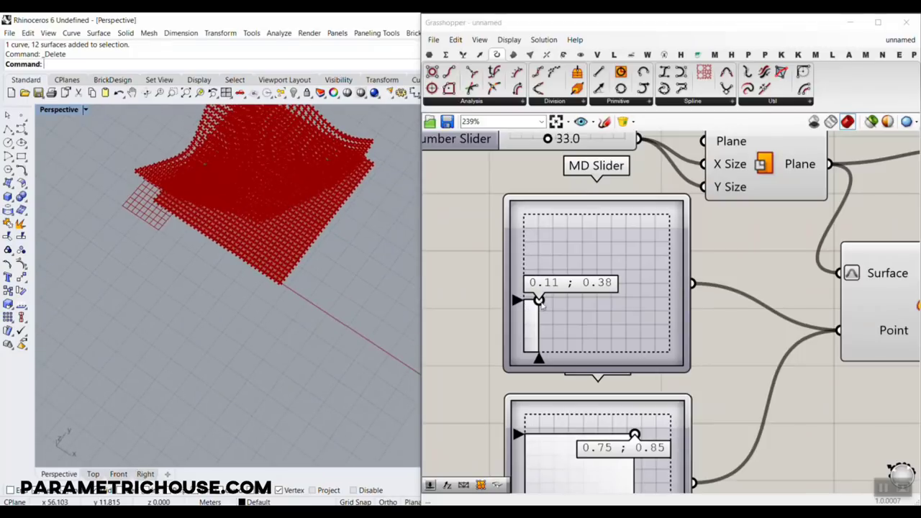
mouse_move(539, 299)
mouse_down()
mouse_move(596, 304)
mouse_move(641, 327)
mouse_move(621, 265)
mouse_move(585, 312)
mouse_move(601, 294)
mouse_move(534, 313)
mouse_up()
right_drag(230, 329, 249, 234)
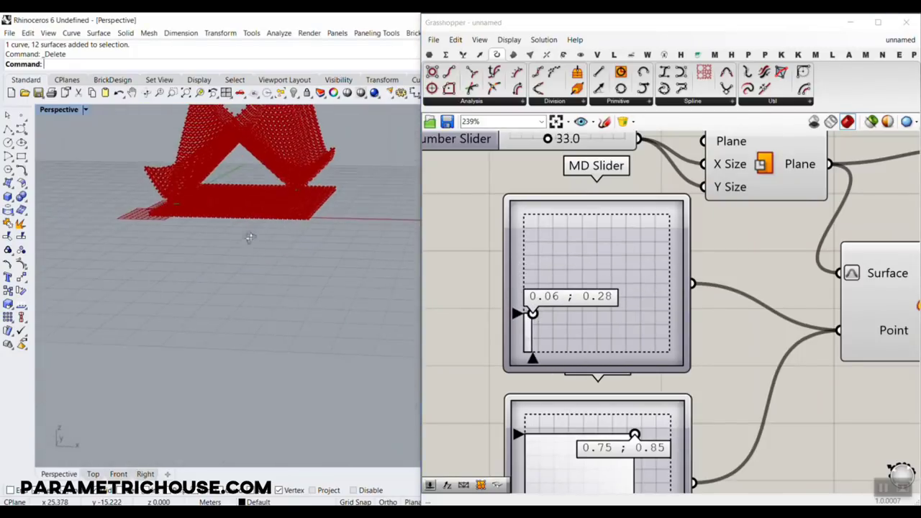
Step: Disconnect Closest Point's Distance from Unit Z's Factor, and shift Unit Z and Move farther away to make room
scroll(669, 283, down, 5)
right_drag(669, 283, 578, 280)
scroll(578, 280, up, 3)
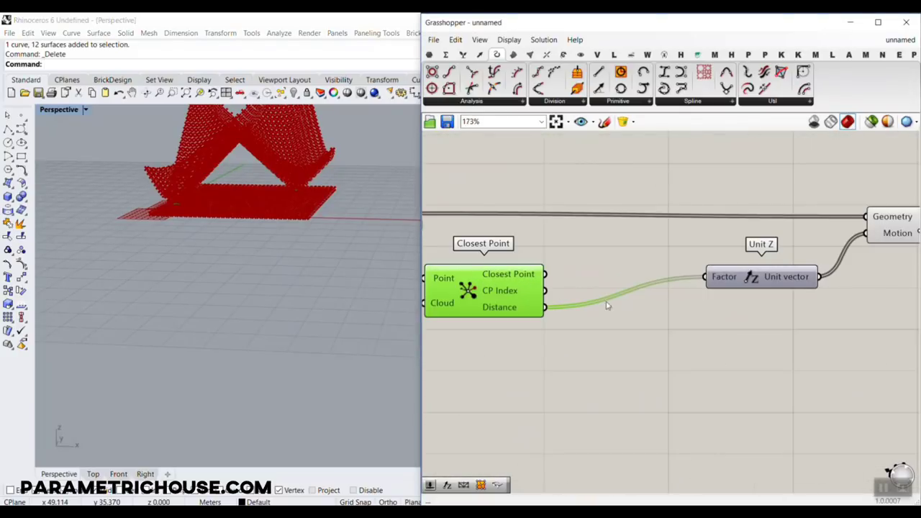
ctrl+drag(548, 312, 706, 278)
right_drag(716, 315, 652, 305)
scroll(652, 305, down, 3)
drag(777, 295, 679, 233)
drag(775, 256, 847, 259)
Step: Add a Remap+ component and connect Closest Point's Distance output to its data input
right_drag(587, 292, 626, 283)
scroll(627, 299, up, 3)
click(639, 330)
double_click(638, 330)
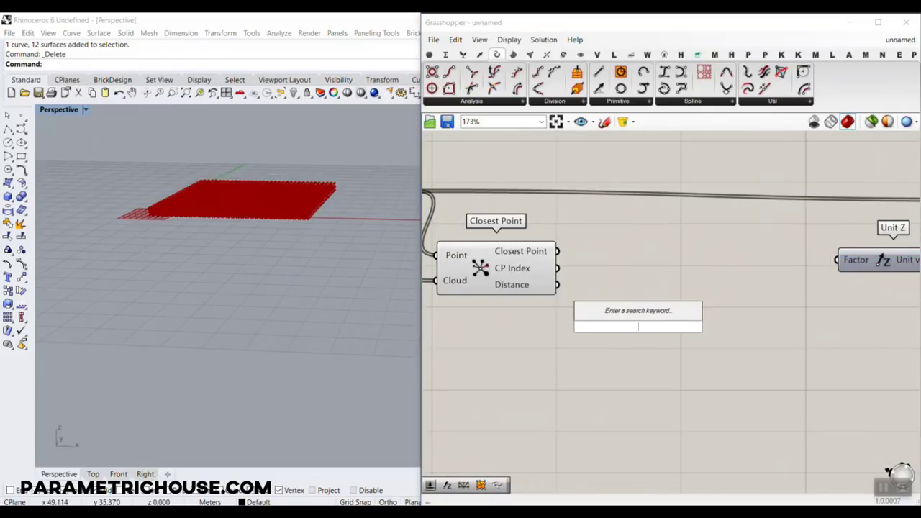
text(remp)
click(629, 300)
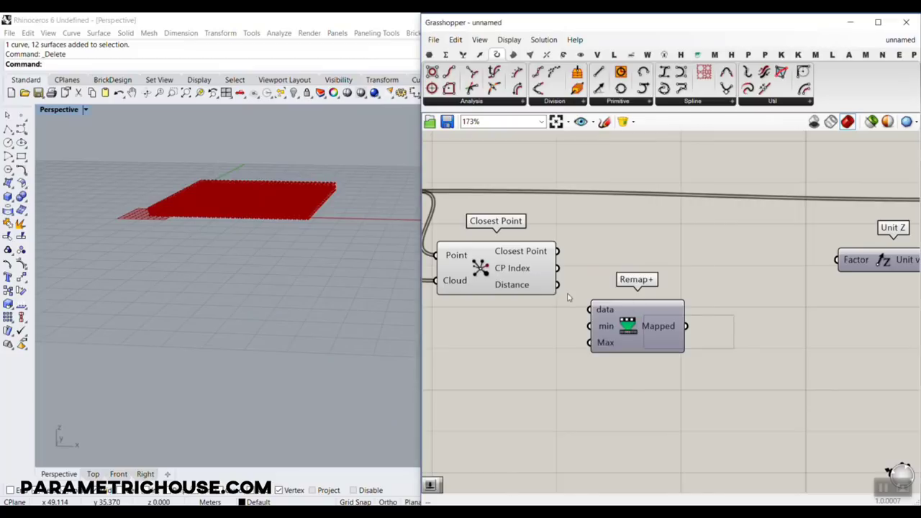
scroll(662, 331, up, 2)
drag(518, 270, 575, 308)
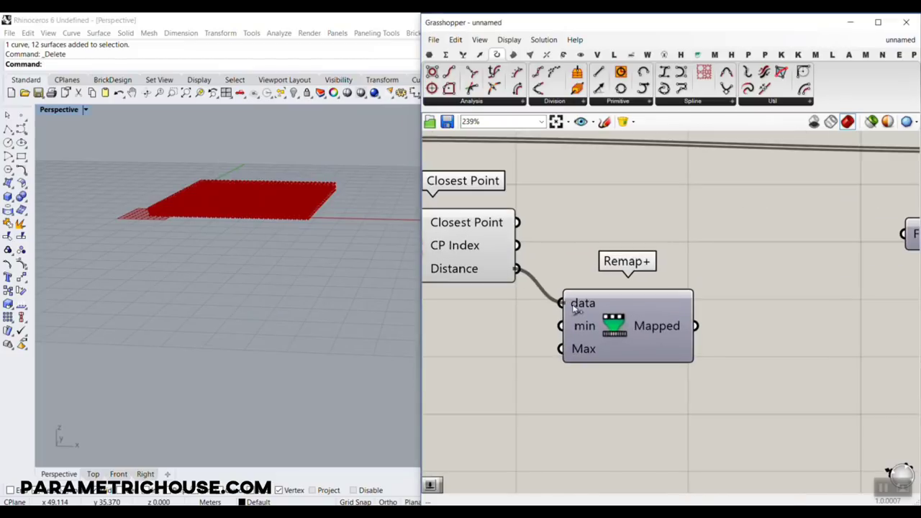
Step: Move Remap+ lower beneath Closest Point, and add a Graph Mapper fed by its Mapped output
right_drag(612, 345, 537, 295)
scroll(537, 295, down, 3)
scroll(515, 283, up, 2)
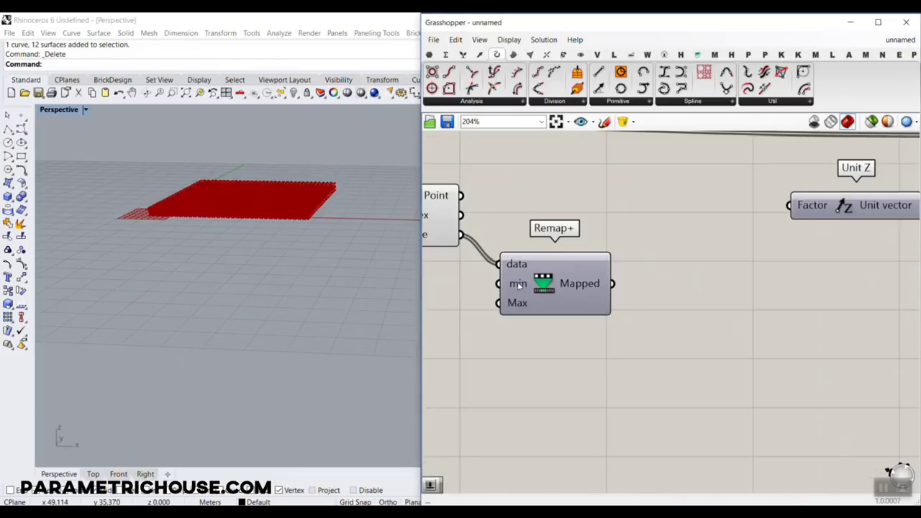
right_drag(470, 253, 565, 252)
mouse_move(513, 243)
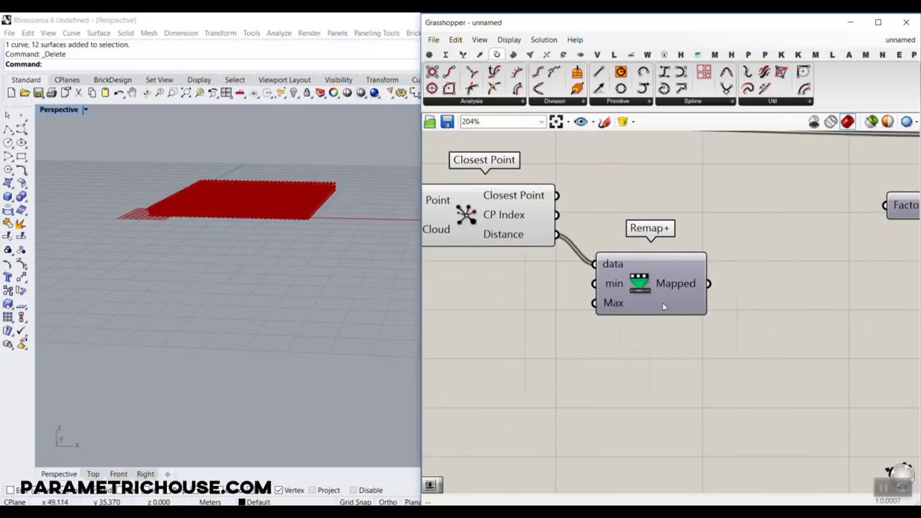
drag(663, 306, 616, 378)
double_click(750, 372)
text(g)
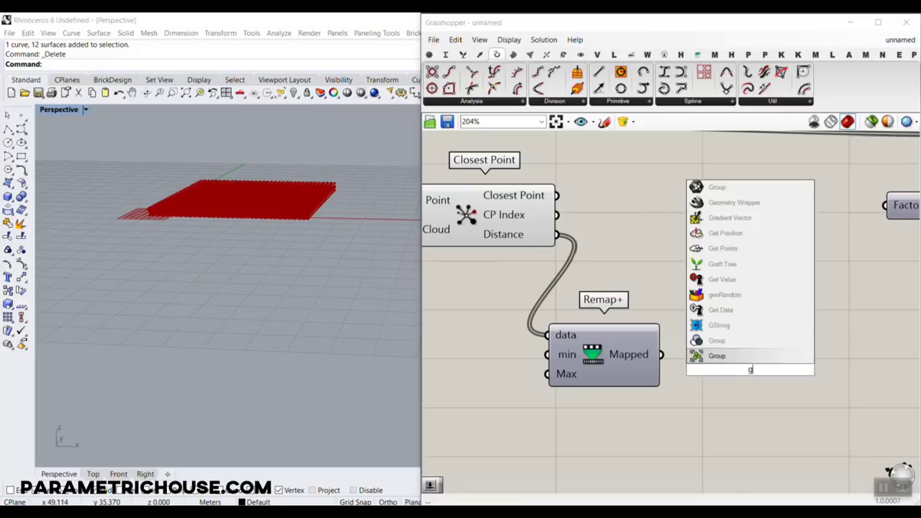
text(ra)
click(727, 264)
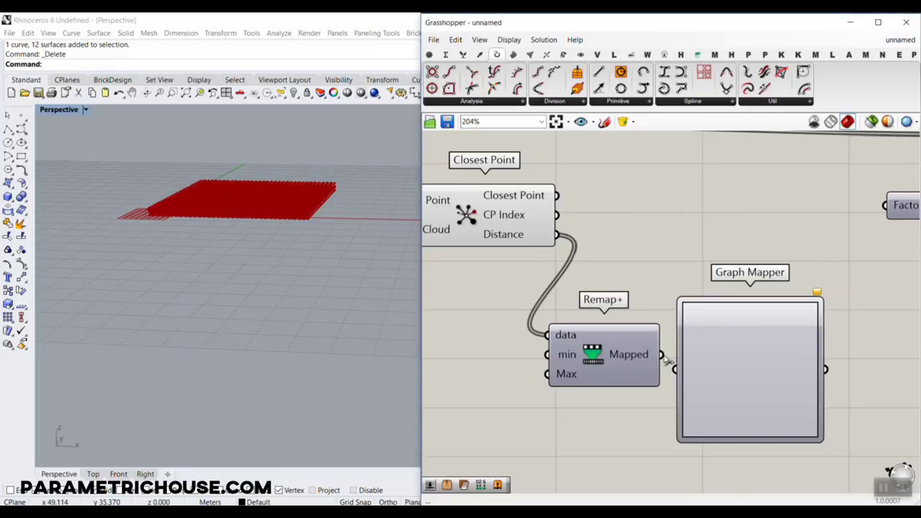
right_drag(754, 376, 634, 313)
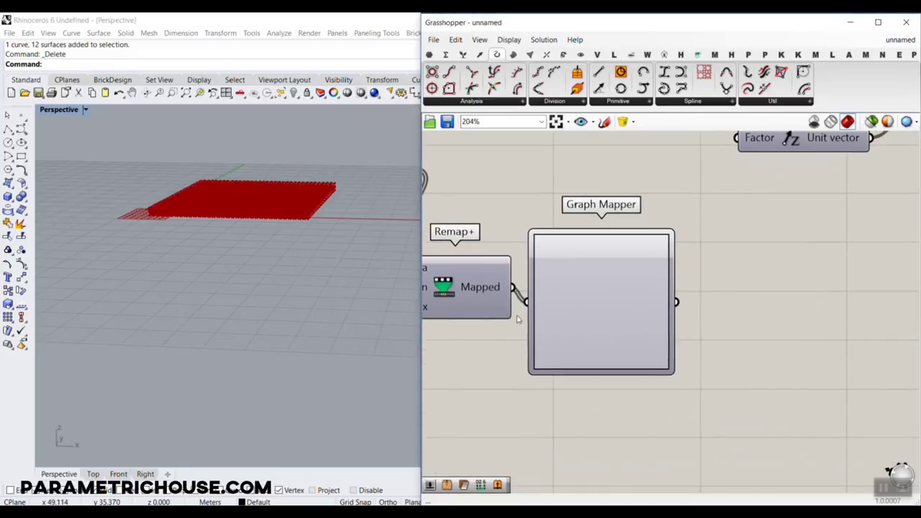
Step: Set the Graph Mapper's graph type to Bezier and shape its handles into a smooth S-curve
right_click(611, 302)
mouse_move(661, 438)
click(726, 375)
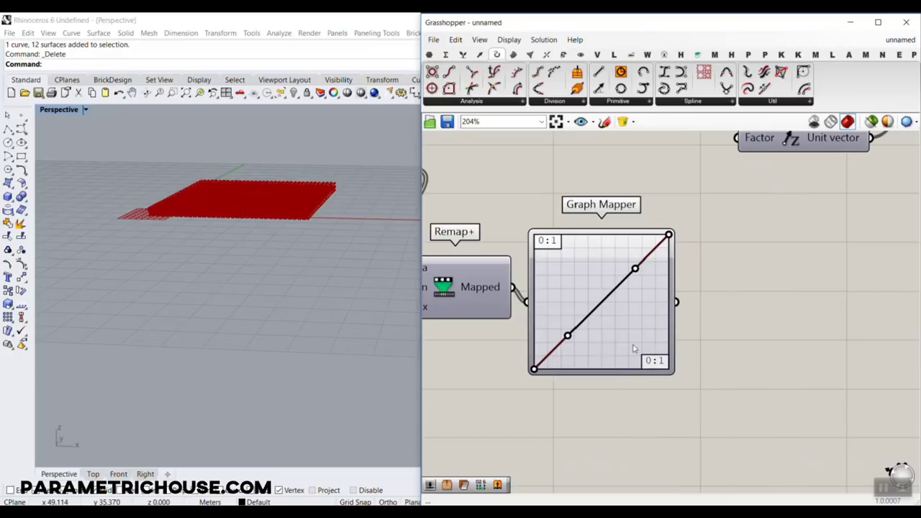
drag(568, 338, 619, 361)
drag(634, 269, 594, 236)
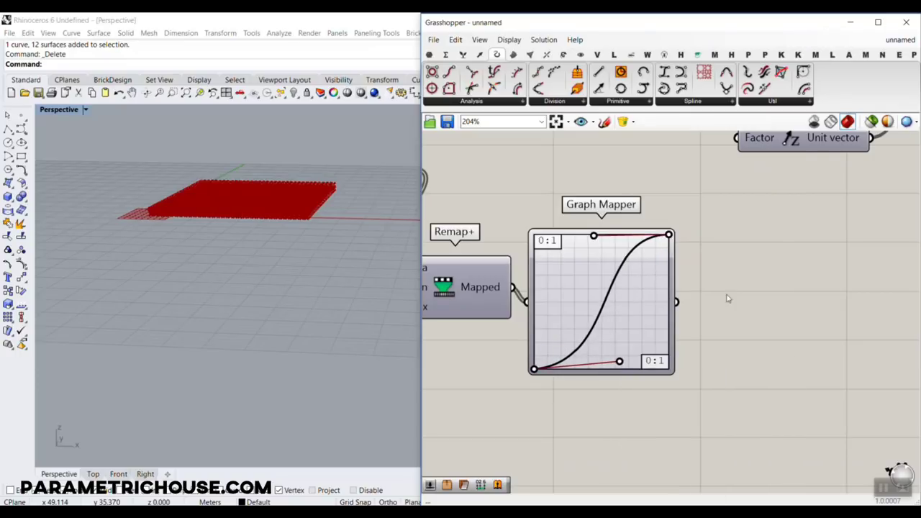
Step: Add a second Remap+ component after the Graph Mapper and connect the Graph Mapper's output to its data input
right_drag(735, 296, 648, 287)
double_click(695, 305)
text(rem)
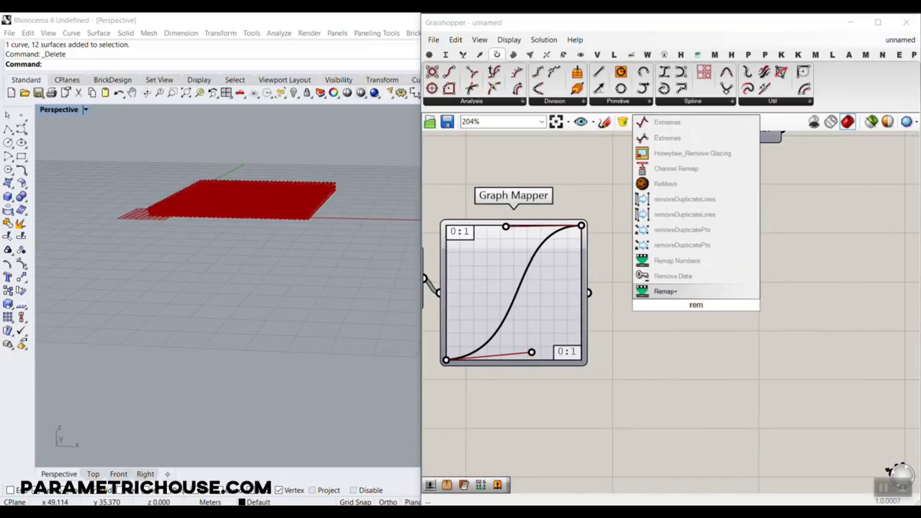
click(678, 292)
drag(590, 293, 635, 288)
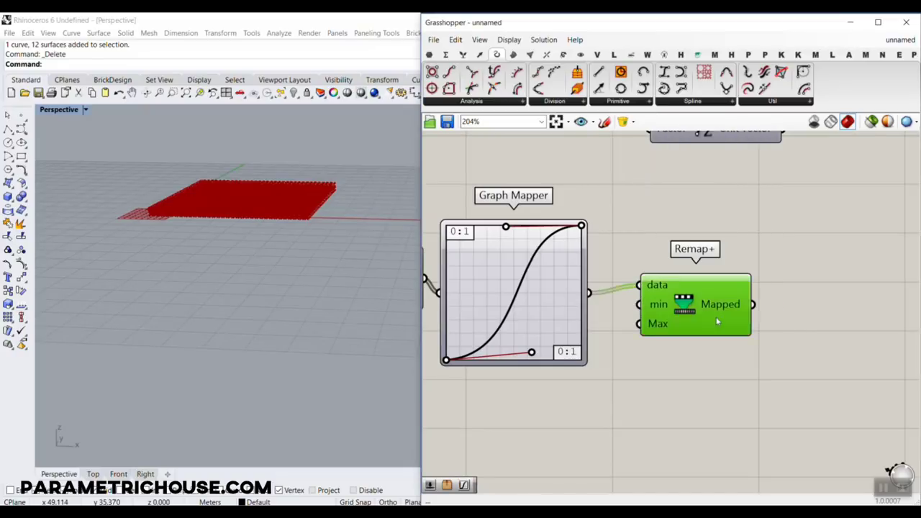
Step: Move the second Remap+ component farther away from the Graph Mapper, spacing out the wire to its data input
drag(683, 317, 735, 331)
right_drag(484, 306, 567, 300)
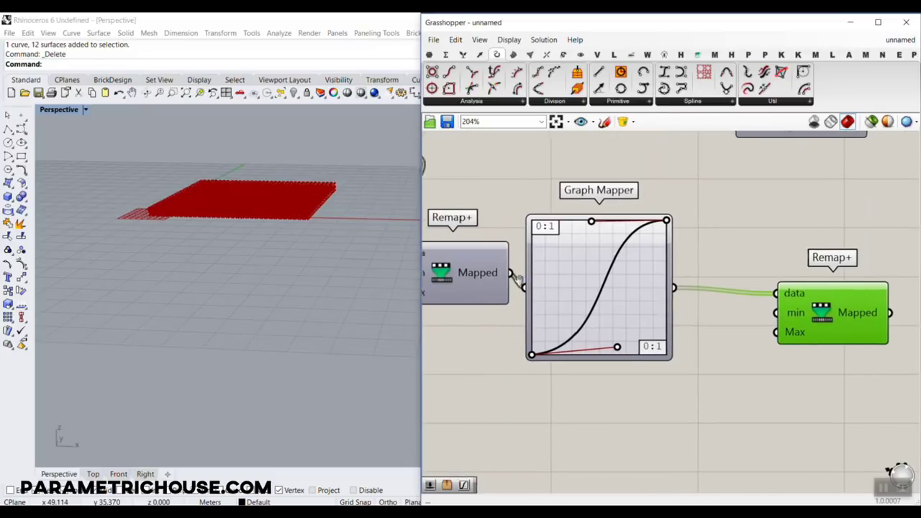
scroll(543, 252, up, 1)
right_drag(429, 265, 566, 335)
scroll(566, 334, down, 1)
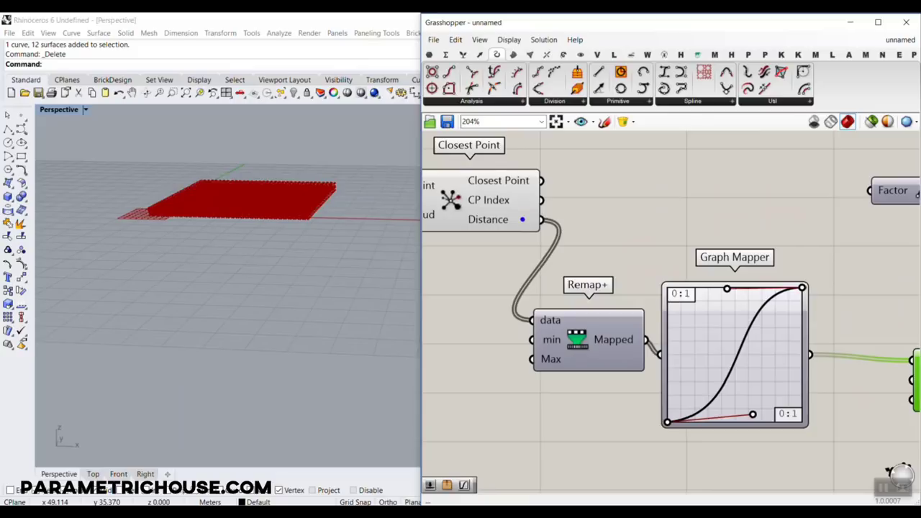
drag(526, 228, 547, 203)
text(t0)
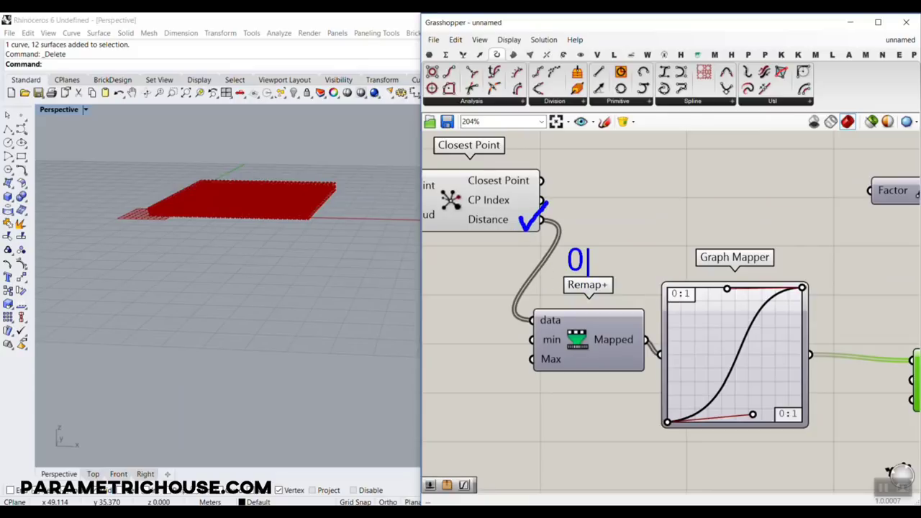
text(-1)
mouse_move(636, 256)
mouse_down()
mouse_move(720, 235)
mouse_move(848, 347)
mouse_move(729, 431)
mouse_move(634, 295)
mouse_move(655, 261)
mouse_up()
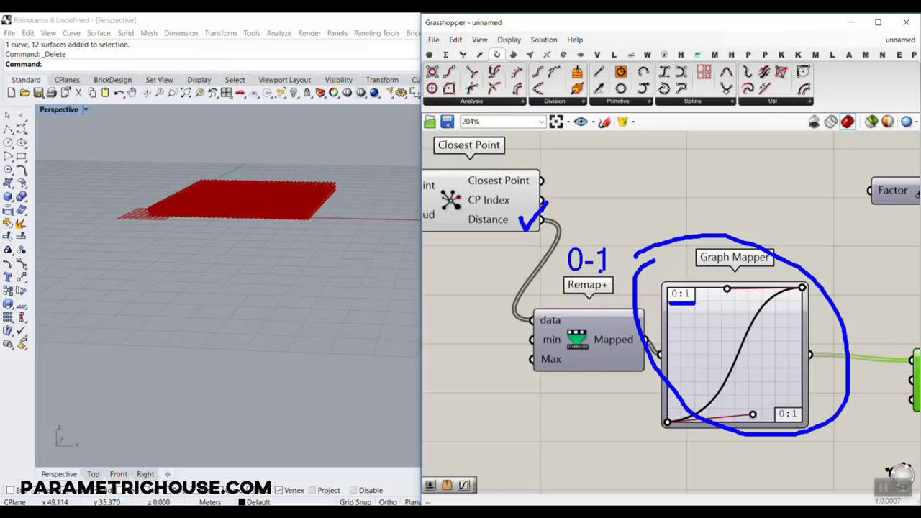
key(Escape)
right_drag(744, 265, 577, 233)
scroll(581, 309, up, 1)
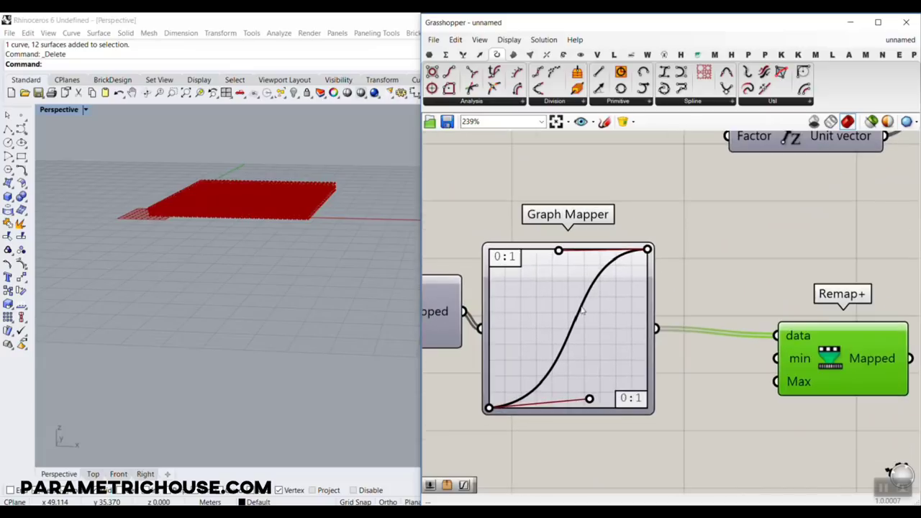
right_drag(551, 310, 662, 307)
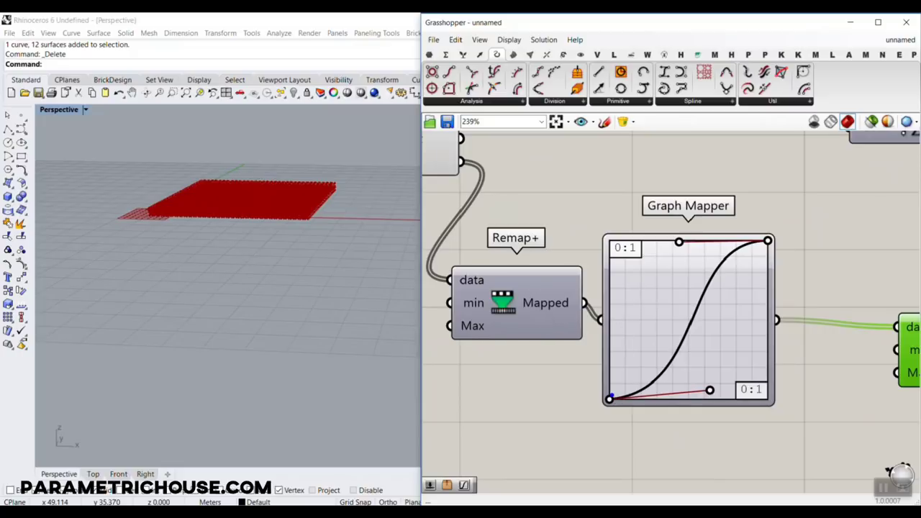
drag(609, 398, 764, 240)
mouse_move(609, 398)
mouse_down()
mouse_move(695, 325)
mouse_move(764, 239)
mouse_up()
key(Escape)
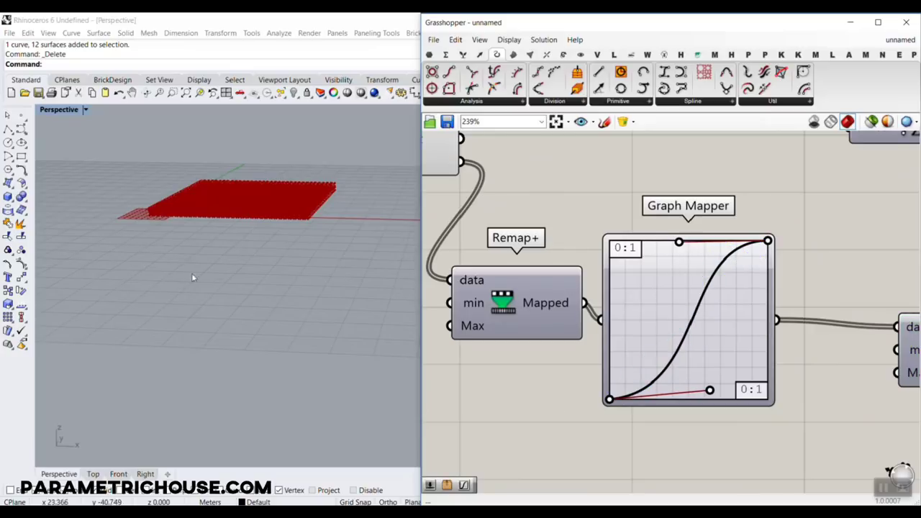
right_drag(190, 206, 191, 232)
key(ctrl+2)
mouse_move(136, 140)
mouse_down()
mouse_move(179, 166)
mouse_move(278, 148)
mouse_move(305, 127)
mouse_up()
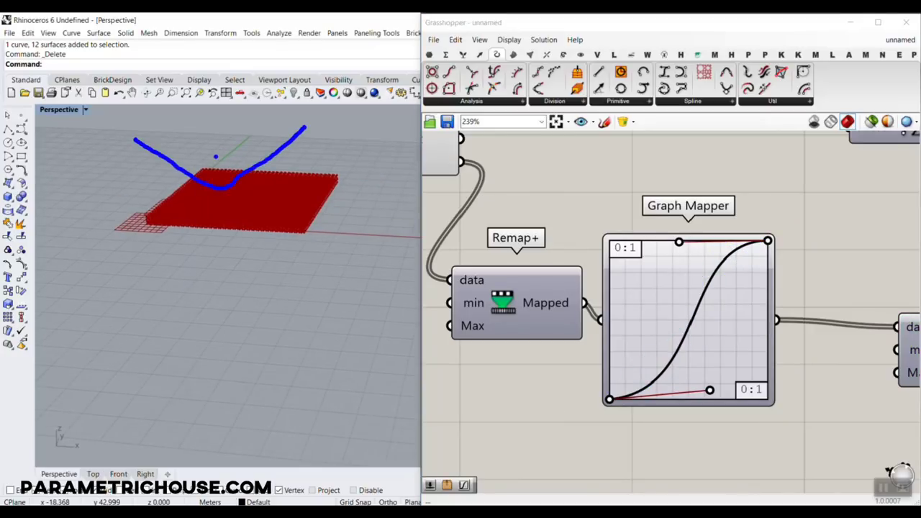
mouse_move(127, 136)
mouse_down()
mouse_move(240, 179)
mouse_move(305, 128)
mouse_up()
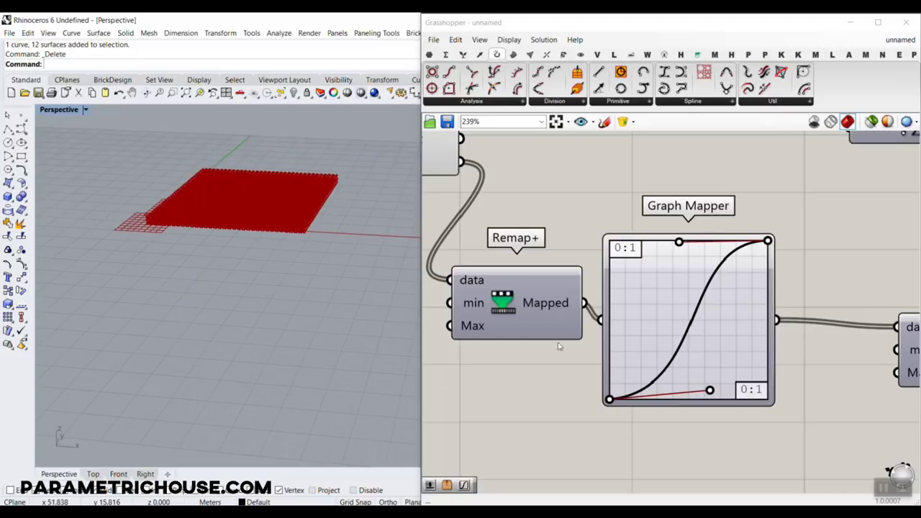
Step: Move the second Remap+ lower and connect a new Number Slider set to 2.56 to its min input
right_drag(792, 297, 635, 247)
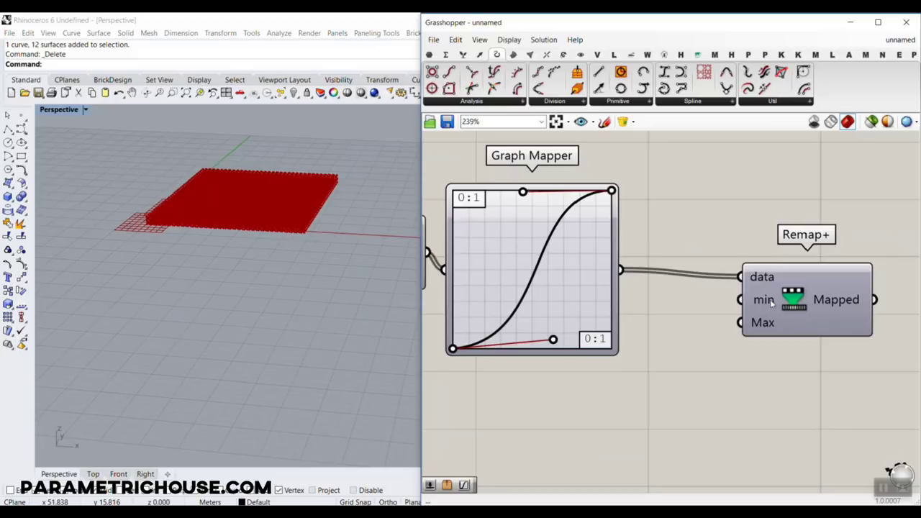
drag(771, 303, 776, 386)
right_drag(723, 425, 746, 383)
double_click(598, 351)
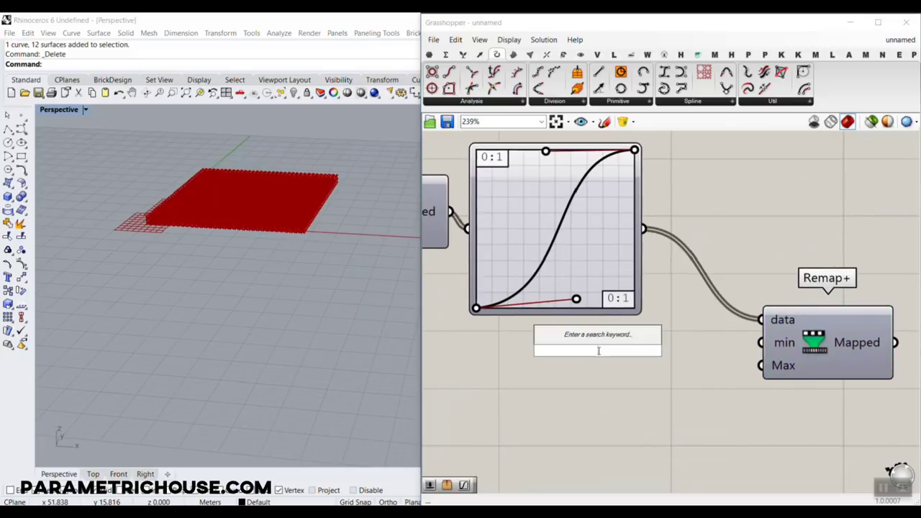
text(2.56)
key(Return)
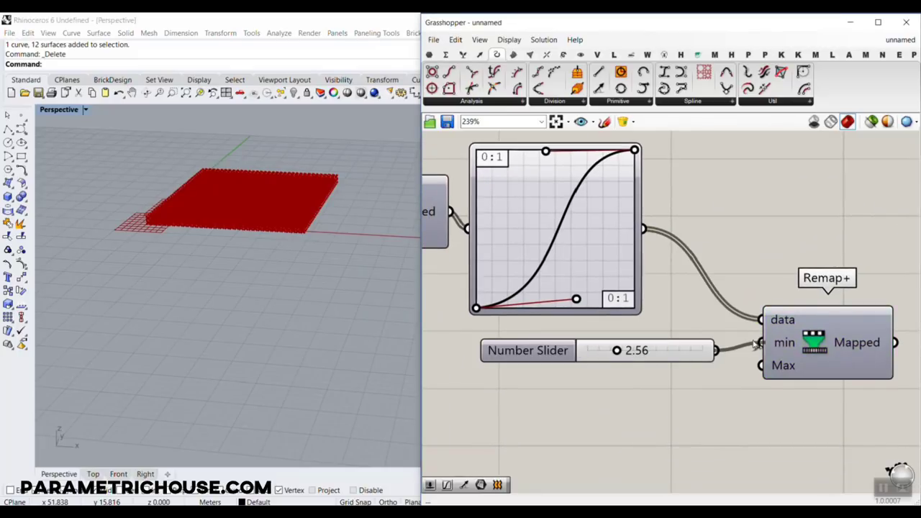
Step: Connect a 12.56 Number Slider to the second Remap+'s Max input and wire its Mapped output to Unit Z's Factor
double_click(623, 384)
text(12.56)
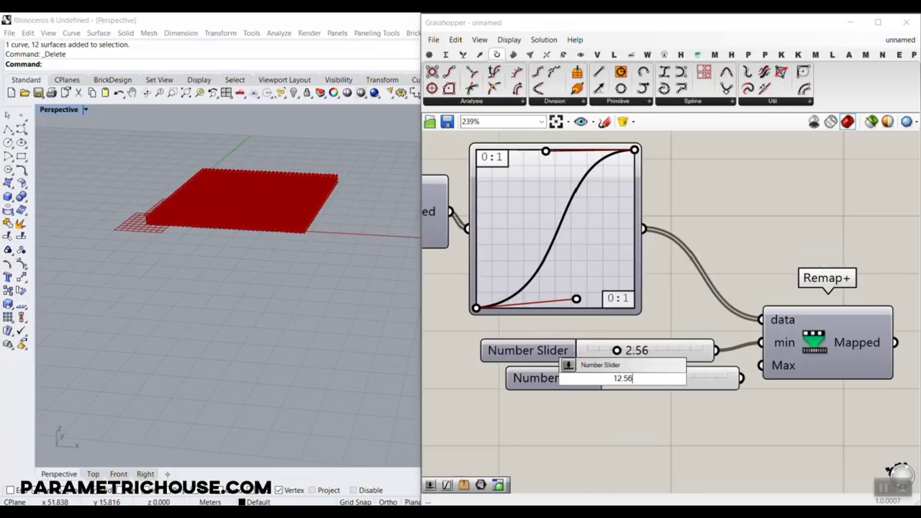
key(Return)
scroll(766, 363, down, 4)
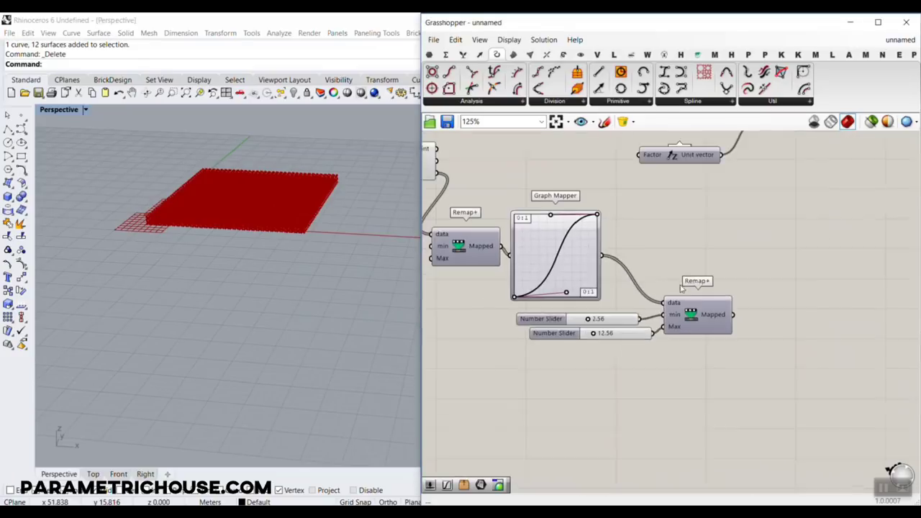
drag(653, 237, 650, 236)
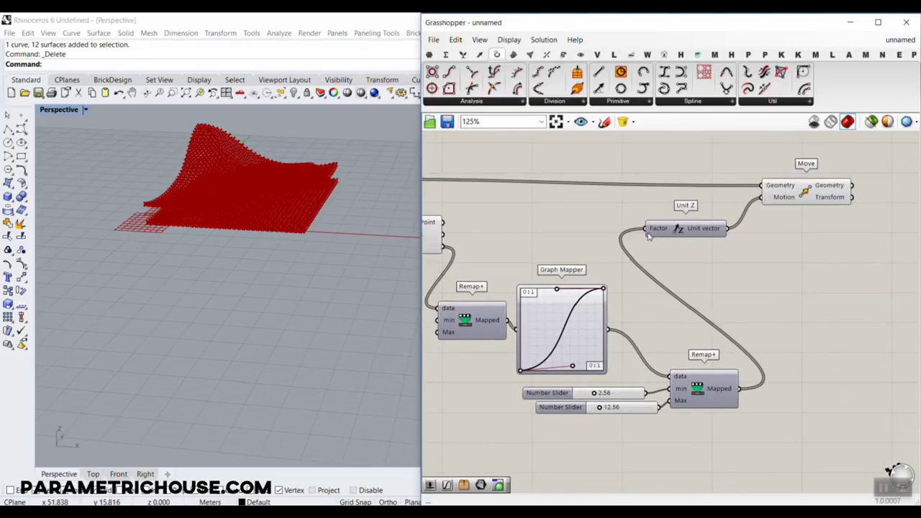
Step: Adjust the second Remap+'s sliders to a min of 2.07 and a Max of 19.44
right_drag(175, 242, 234, 223)
right_drag(606, 346, 666, 314)
scroll(662, 370, up, 3)
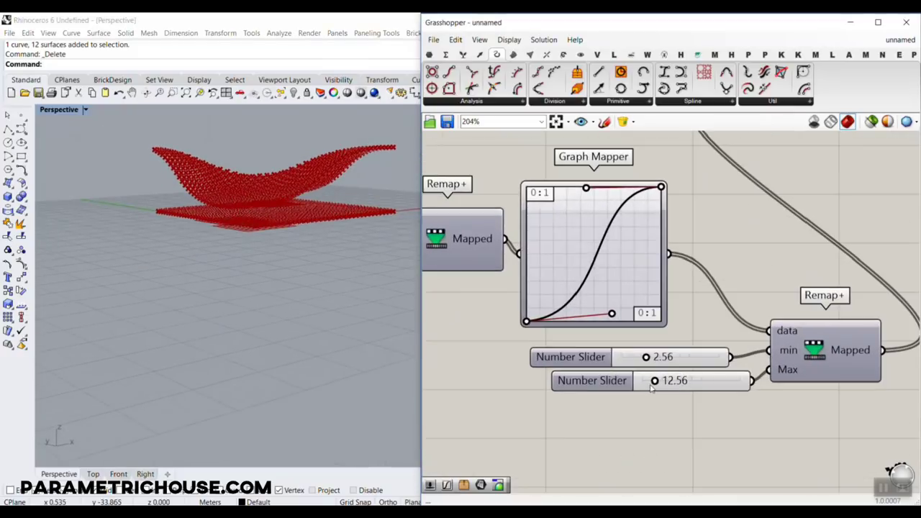
drag(657, 383, 641, 357)
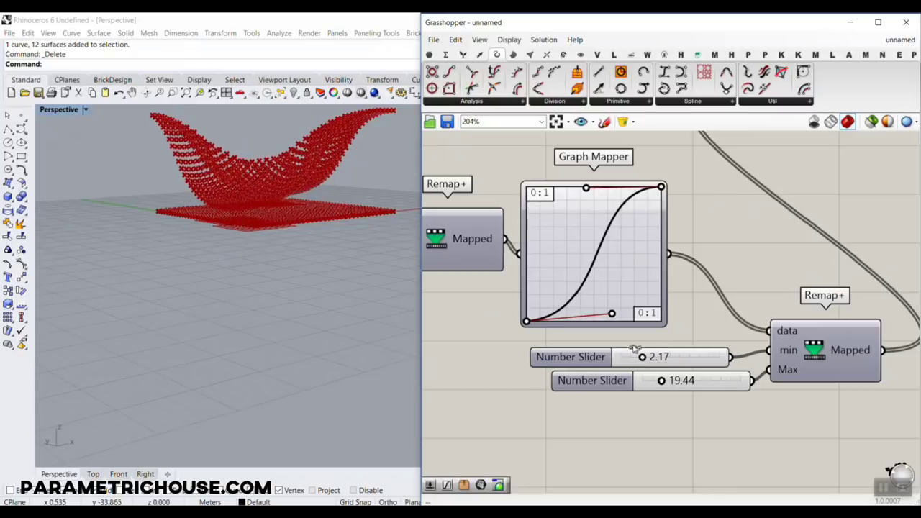
Step: Try a raised lower Bezier handle in the Graph Mapper, followed by the Sine graph type with an adjusted end point
drag(612, 315, 559, 265)
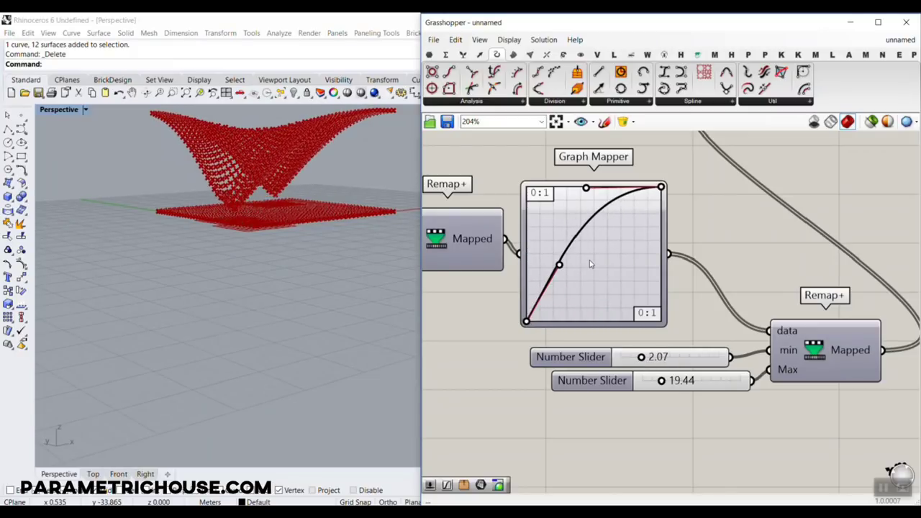
right_click(590, 263)
mouse_move(627, 399)
click(702, 460)
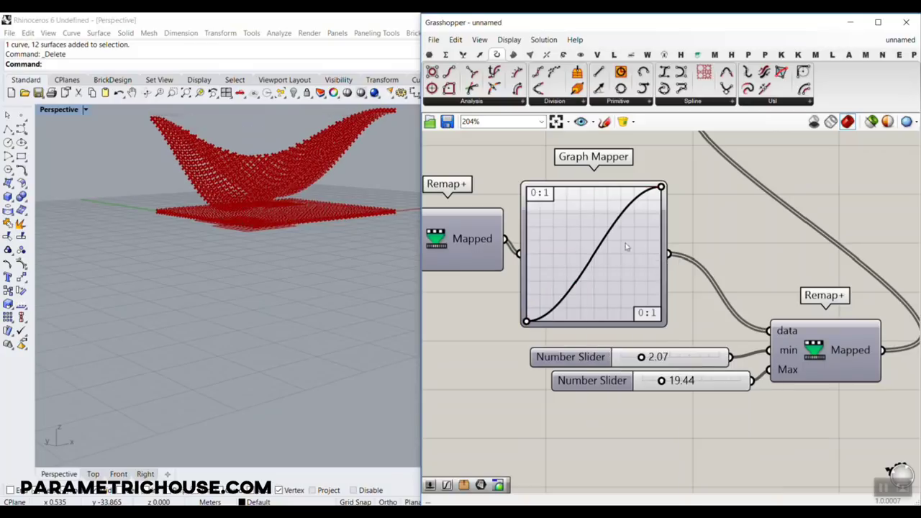
mouse_move(659, 188)
mouse_down()
mouse_move(591, 186)
mouse_move(656, 185)
mouse_up()
scroll(538, 227, down, 5)
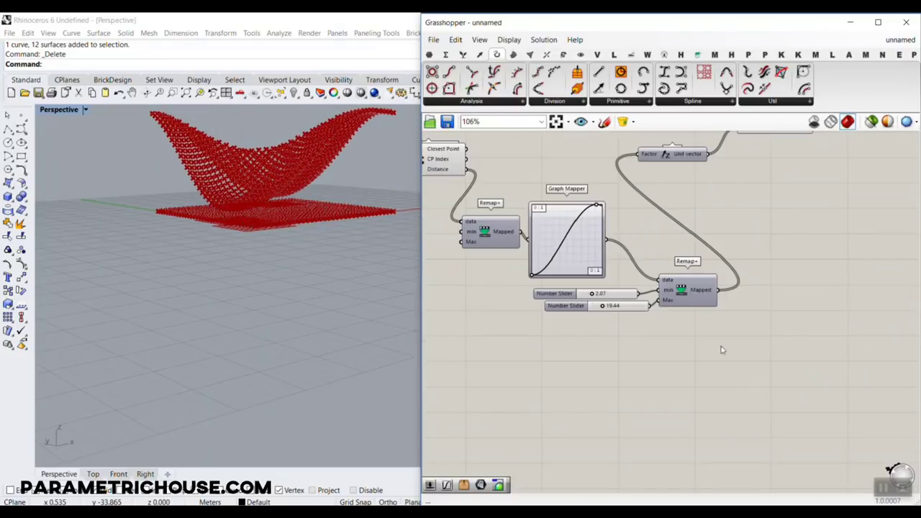
Step: Move the second Remap+ with its sliders, Unit Z and Move farther from the Graph Mapper to make room
drag(723, 352, 738, 306)
right_drag(820, 231, 709, 249)
scroll(708, 249, down, 3)
drag(731, 241, 599, 151)
key(Delete)
scroll(563, 274, up, 5)
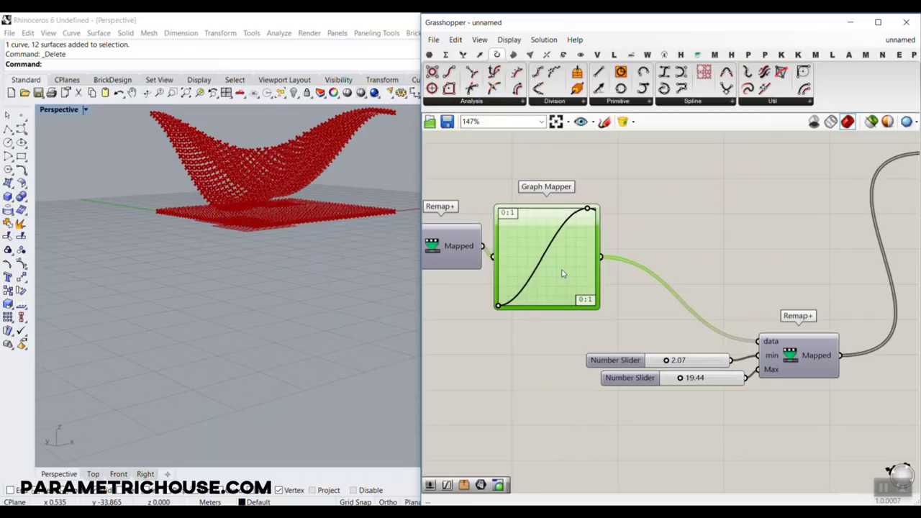
Step: Try chaining a duplicate Graph Mapper between the first one and the second Remap+'s data input
alt+drag(563, 284, 675, 287)
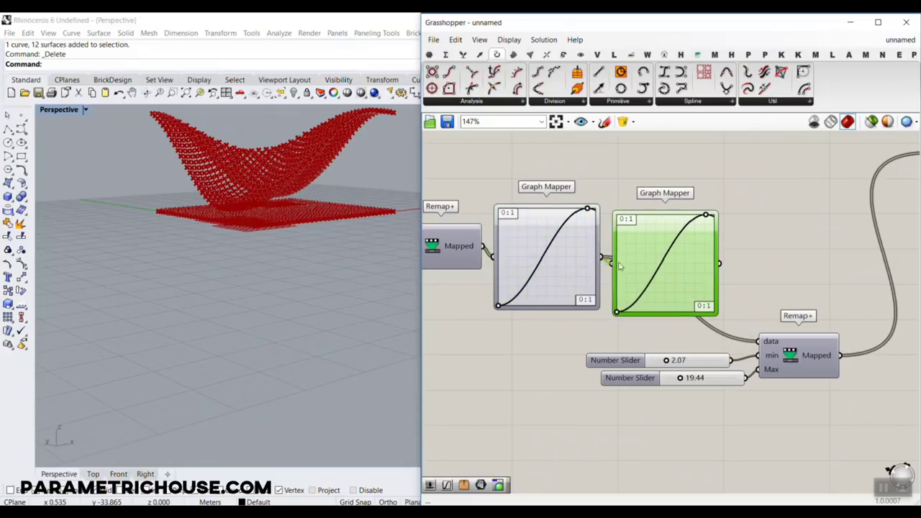
drag(720, 264, 748, 304)
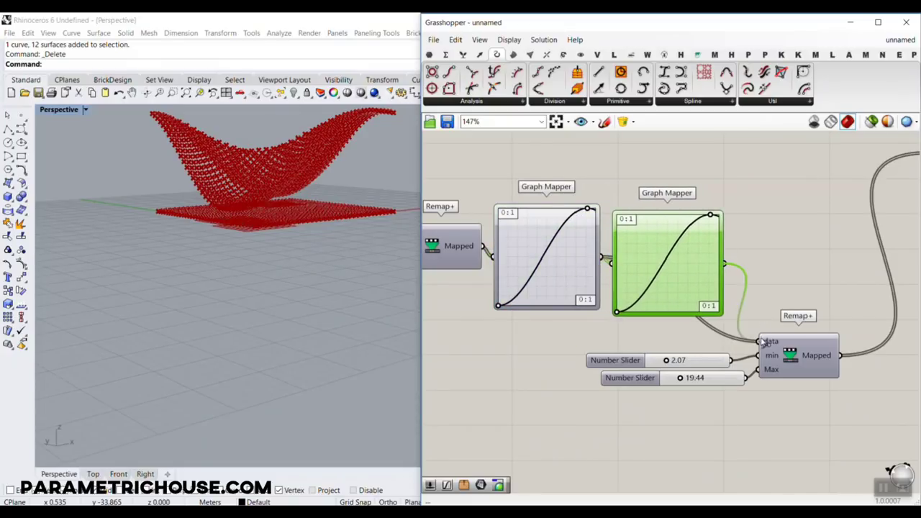
drag(765, 342, 766, 341)
Step: Set the first Graph Mapper's graph type to Bezier and raise its lower handle to reshape the curve
right_click(570, 249)
mouse_move(605, 389)
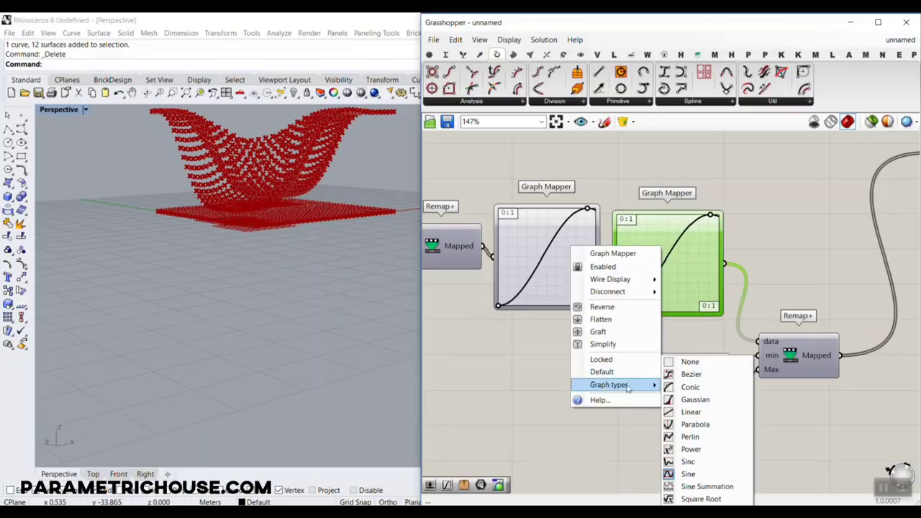
click(691, 373)
drag(527, 267, 570, 330)
right_drag(382, 251, 379, 229)
drag(570, 304, 528, 269)
Step: Delete the duplicate Graph Mapper and reconnect the first one's output to the second Remap+'s data input
key(Delete)
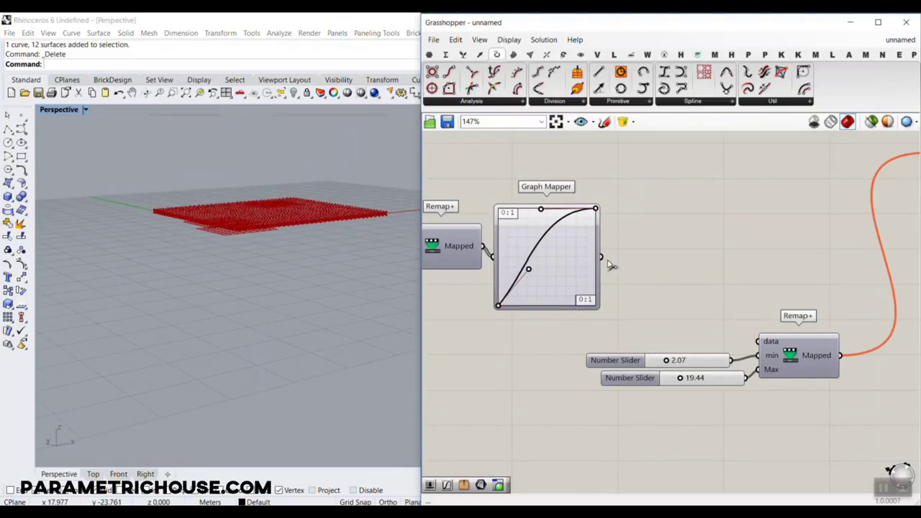
right_drag(366, 259, 292, 247)
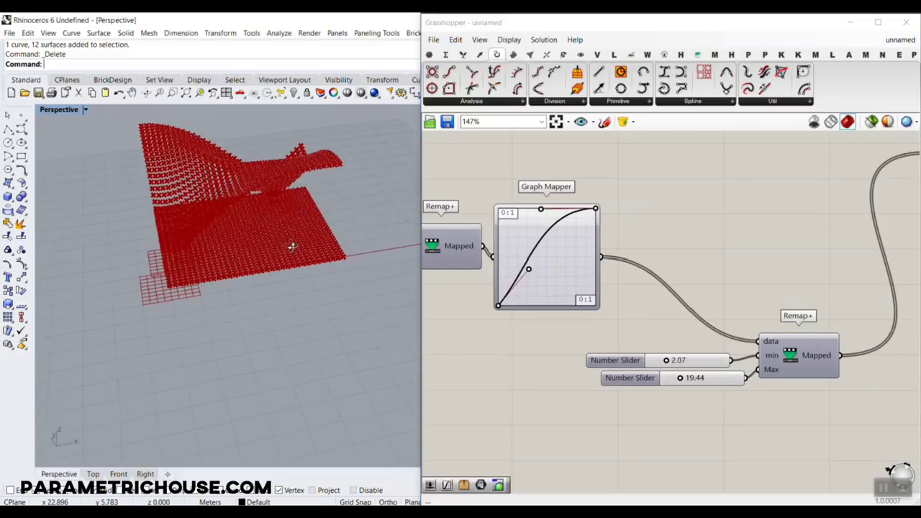
Step: Add a Surface From Points component after Move and connect Move's Geometry output to its Points input
scroll(643, 238, down, 5)
scroll(686, 243, up, 4)
click(670, 230)
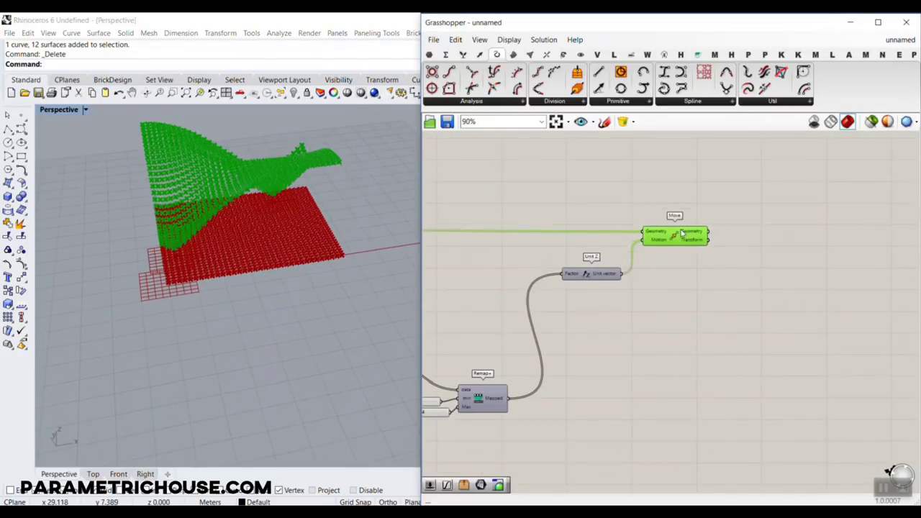
scroll(278, 202, up, 5)
scroll(277, 201, down, 5)
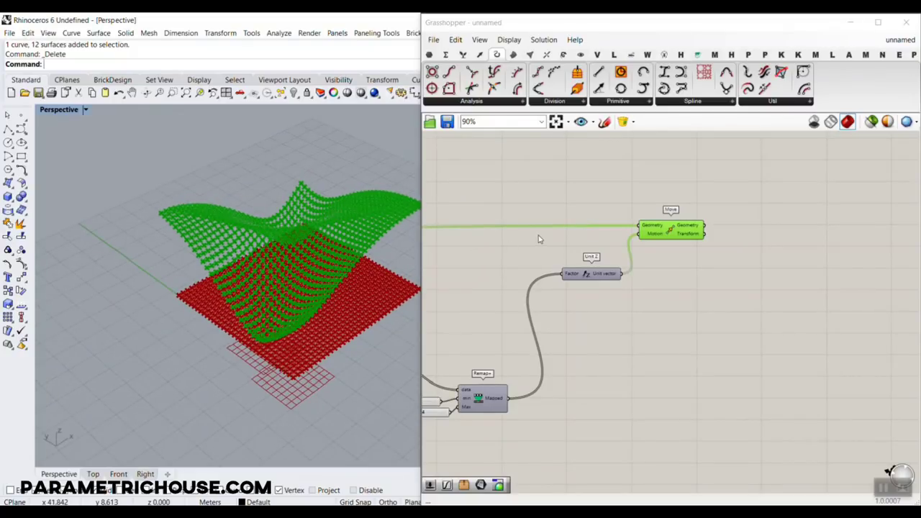
click(513, 56)
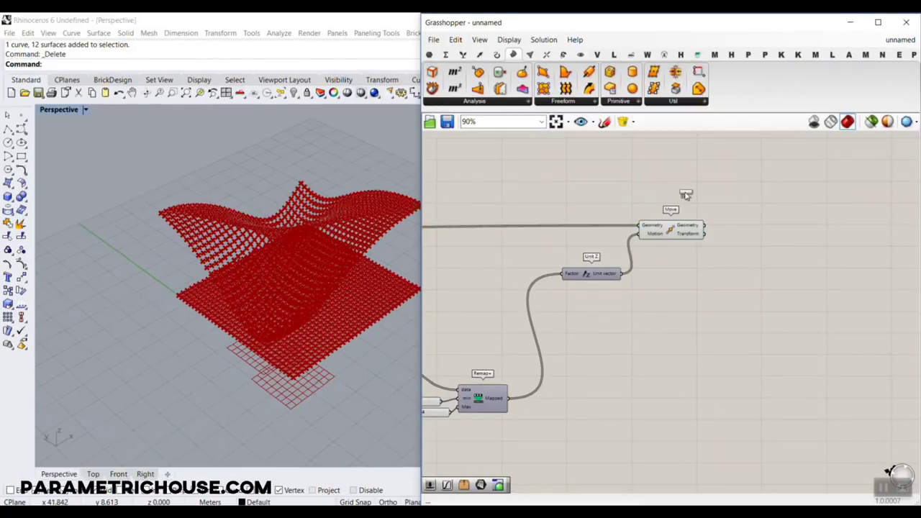
drag(686, 195, 781, 233)
scroll(785, 234, up, 4)
click(560, 234)
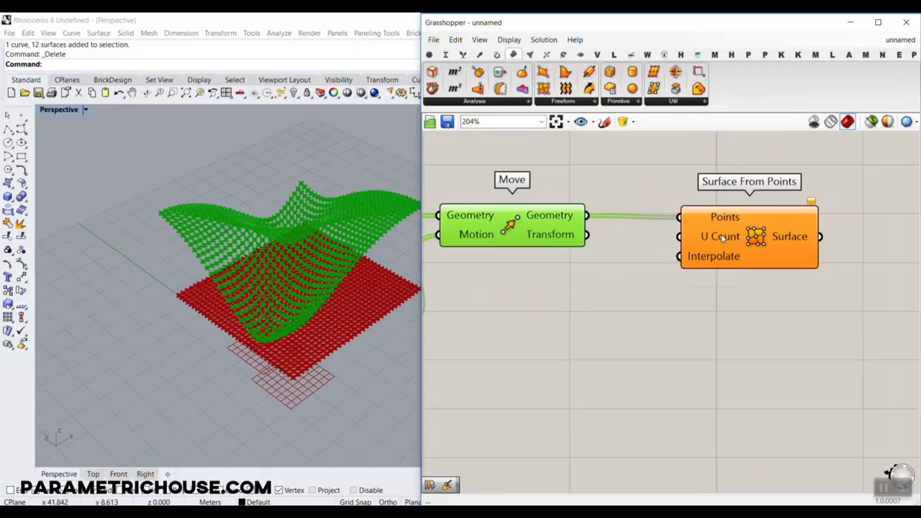
Step: Examine Surface From Points' U Count input and the slider feeding the Divide Surface component's U and V counts
mouse_move(723, 239)
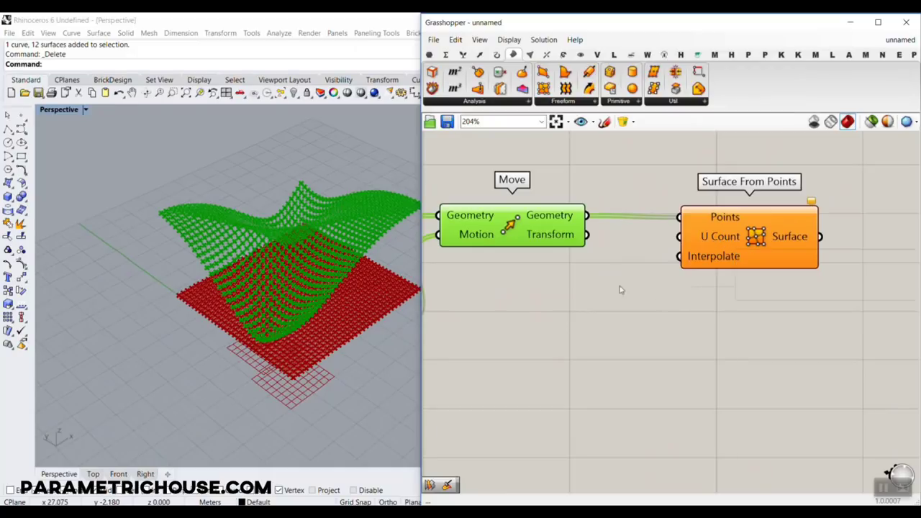
scroll(621, 290, down, 6)
right_drag(461, 295, 880, 292)
scroll(576, 269, up, 5)
click(714, 278)
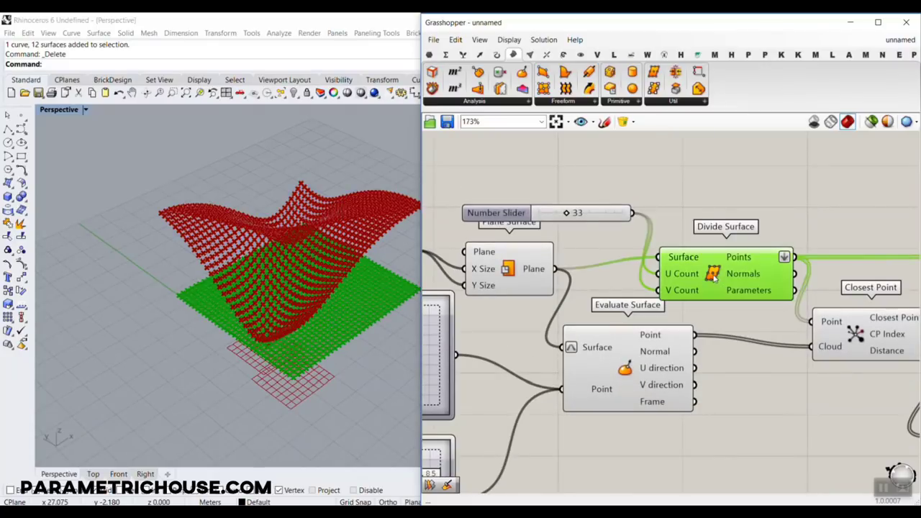
scroll(586, 218, up, 2)
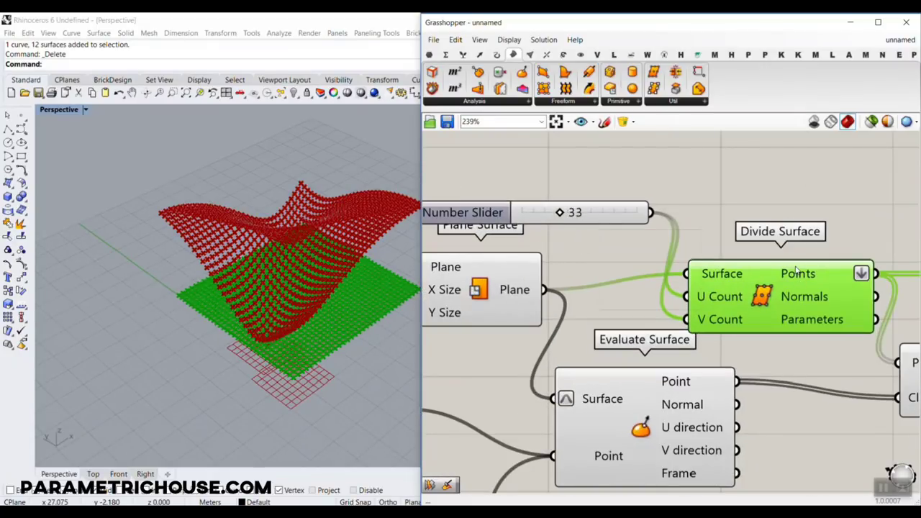
mouse_move(797, 270)
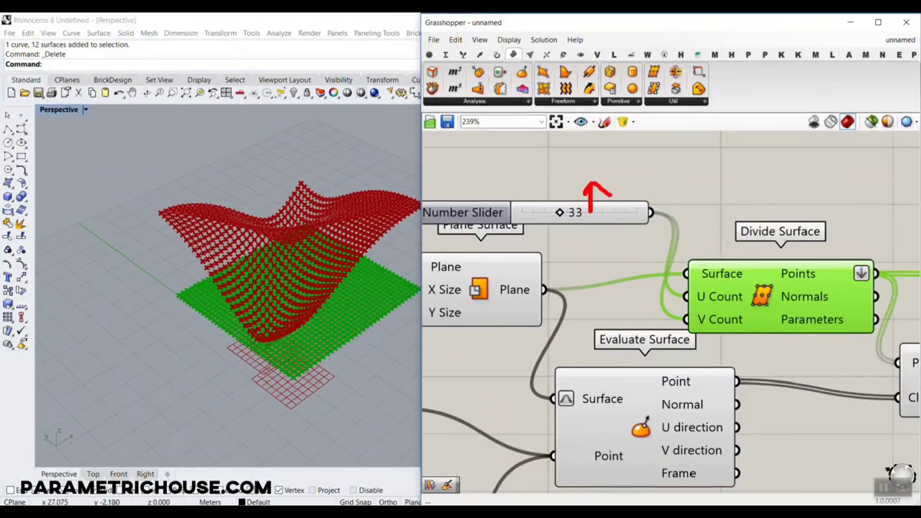
click(802, 208)
Step: Set the slider feeding Divide Surface's U and V counts to 3 and view the resulting point rows from above
drag(561, 213, 536, 213)
double_click(561, 216)
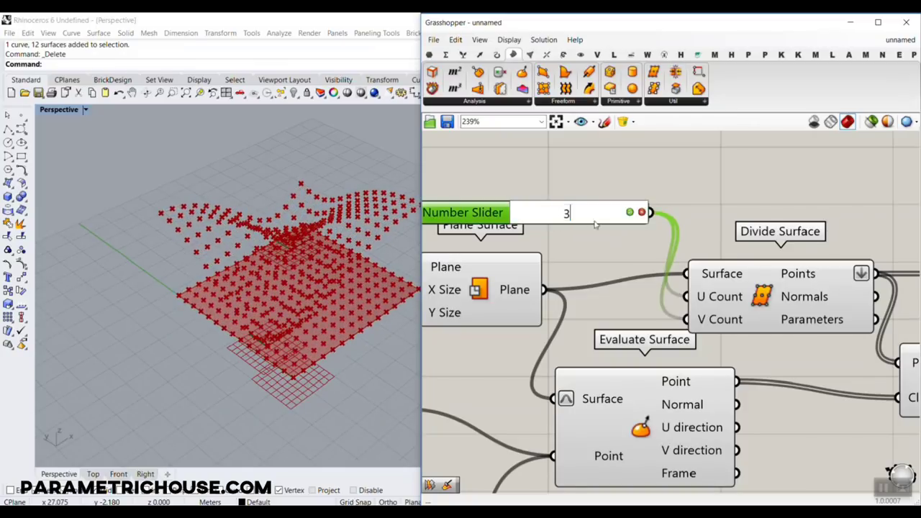
text(3)
click(629, 213)
right_drag(211, 321, 359, 364)
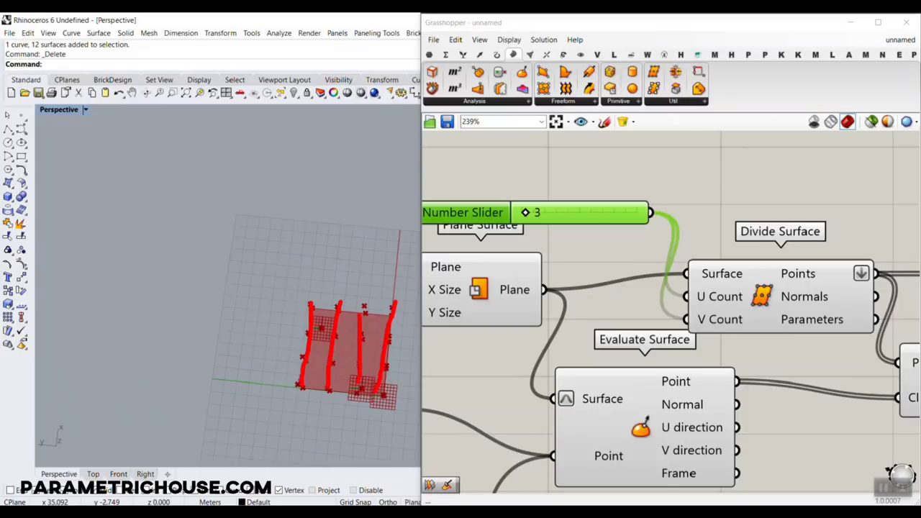
key(Escape)
Step: Set the division count slider to 26 and add an expression based on x to Surface From Points' U Count input
drag(525, 213, 558, 214)
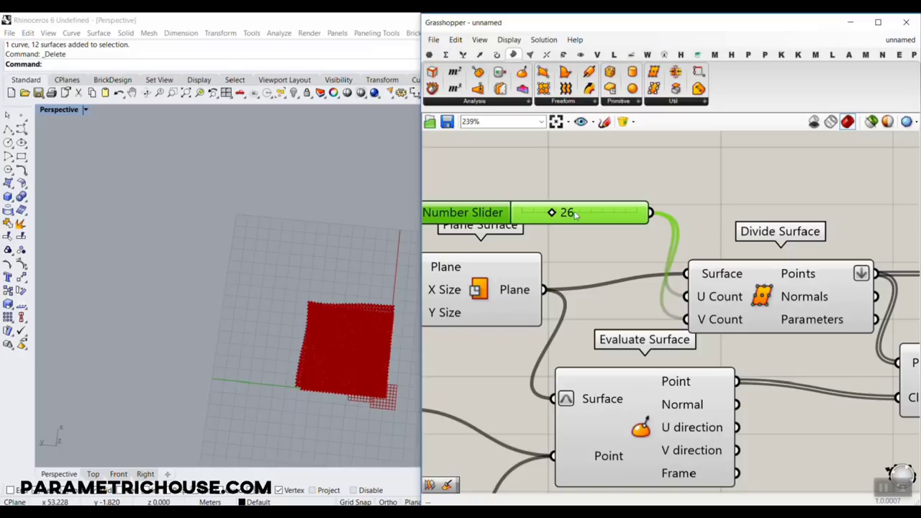
scroll(475, 256, down, 8)
drag(474, 257, 698, 247)
scroll(757, 255, up, 10)
scroll(698, 246, up, 3)
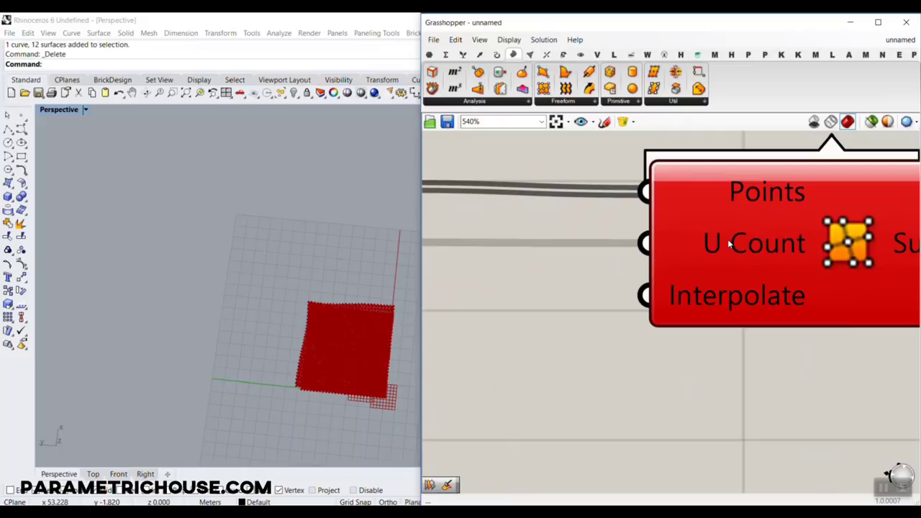
right_click(728, 242)
mouse_move(770, 353)
click(703, 367)
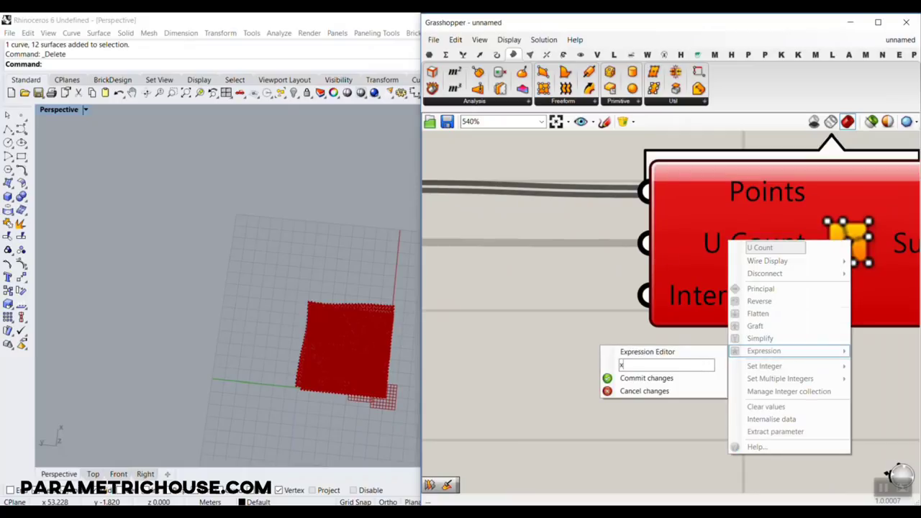
click(685, 379)
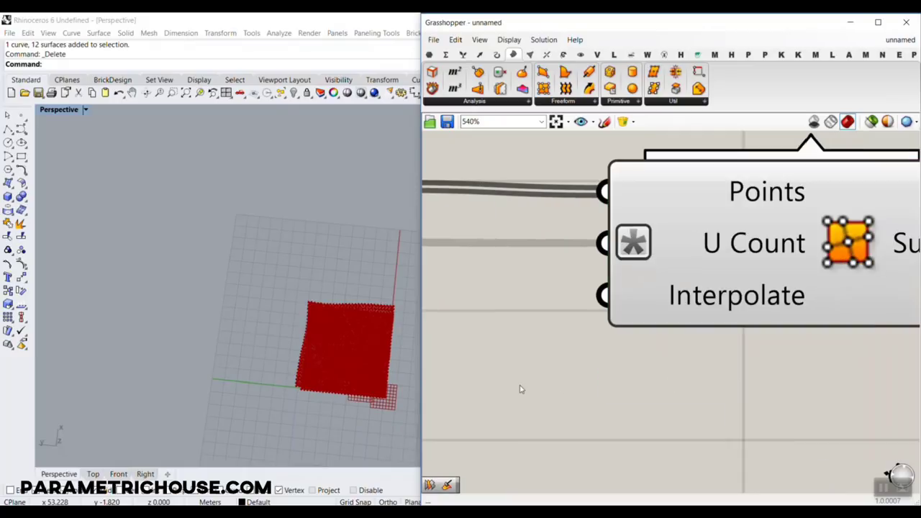
Step: Select all components in the definition and turn off their preview
scroll(625, 353, down, 4)
right_drag(331, 375, 196, 237)
scroll(342, 253, up, 5)
scroll(196, 237, up, 5)
scroll(577, 263, down, 5)
right_drag(576, 264, 840, 264)
scroll(816, 268, down, 8)
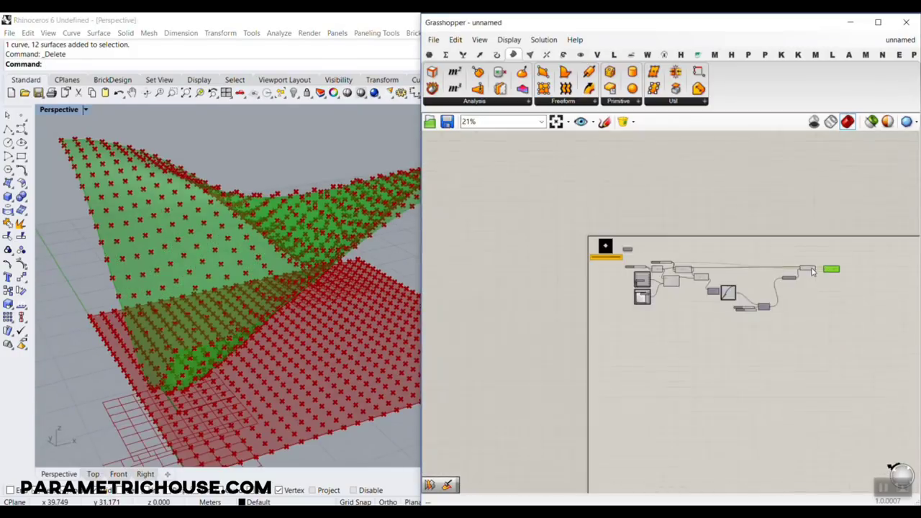
drag(875, 323, 672, 246)
right_click(748, 210)
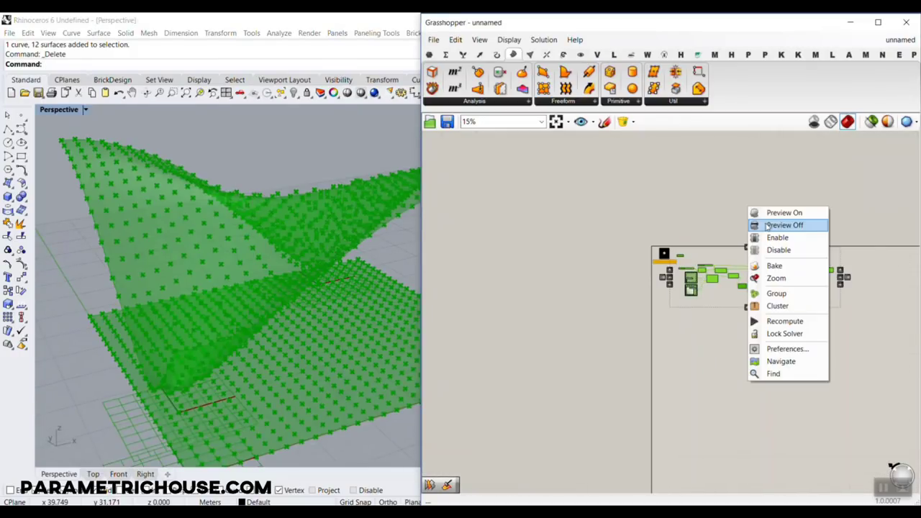
click(769, 223)
Step: Turn the preview back on for the Surface From Points component only
scroll(752, 288, up, 8)
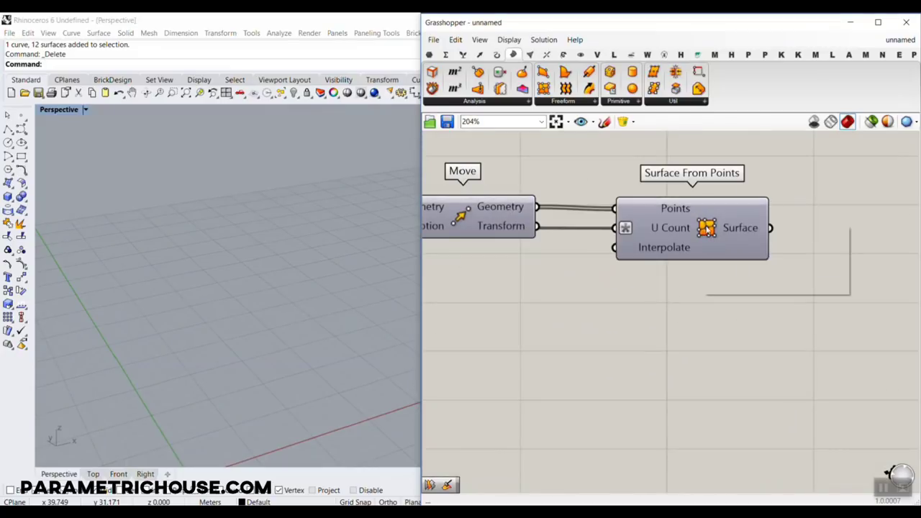
right_click(710, 238)
click(719, 247)
Step: Reshape the Graph Mapper's Bezier graph into an S-curve by pulling its lower handle along the graph's base
scroll(730, 278, down, 4)
scroll(573, 286, down, 3)
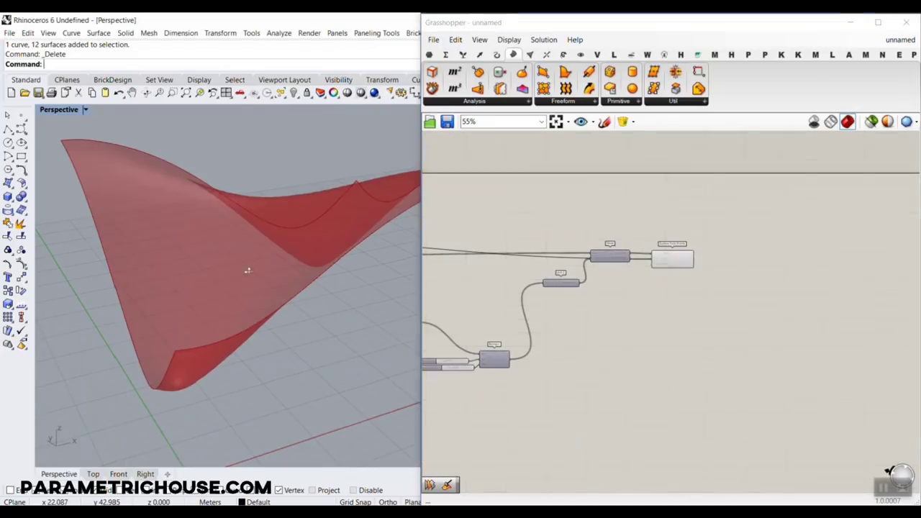
right_drag(247, 267, 189, 272)
scroll(601, 302, down, 2)
scroll(600, 302, up, 6)
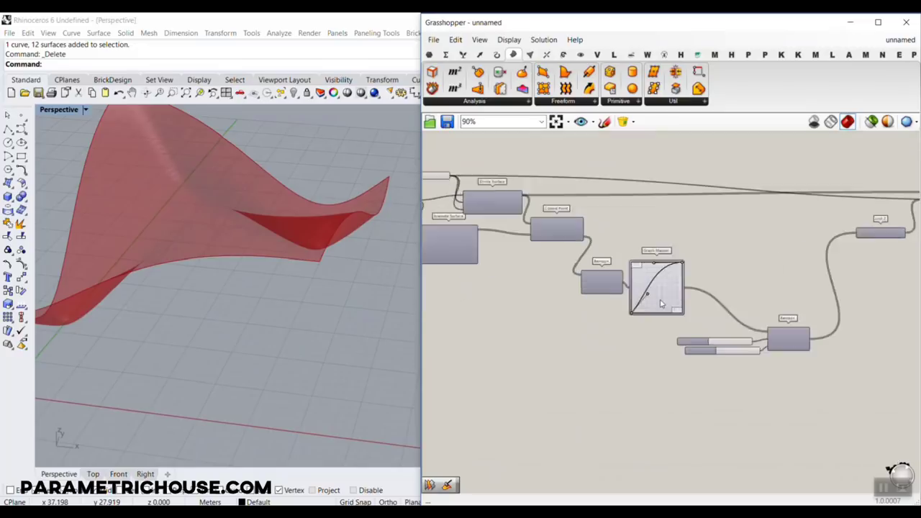
drag(632, 290, 671, 336)
right_drag(325, 312, 360, 245)
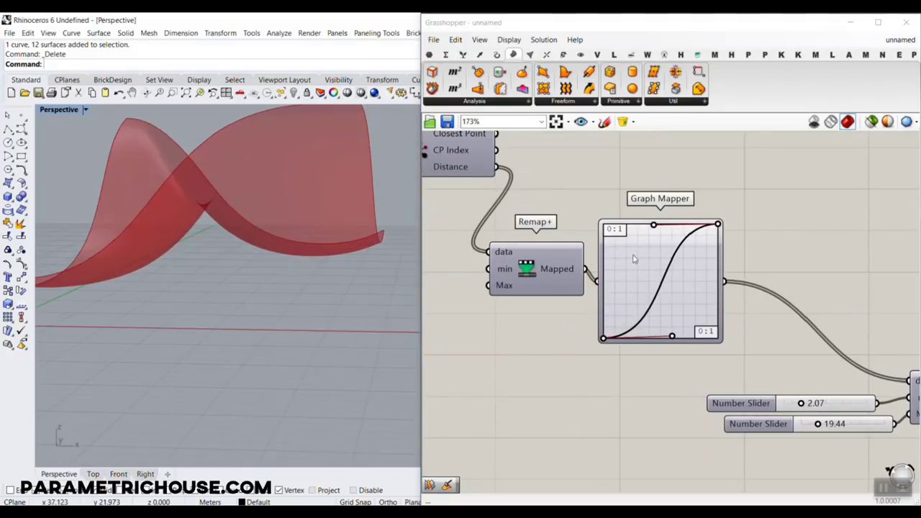
Step: Turn on Evaluate Surface's preview and set the first MD Slider's point to 0.21 ; 0.16
scroll(633, 274, down, 4)
scroll(567, 257, up, 3)
scroll(567, 258, up, 2)
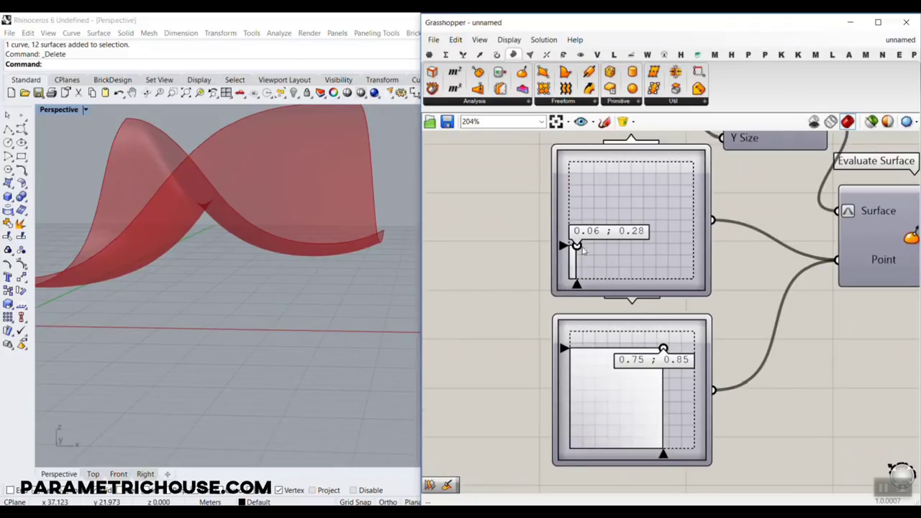
drag(576, 245, 630, 259)
right_drag(908, 245, 752, 250)
right_click(766, 257)
click(789, 252)
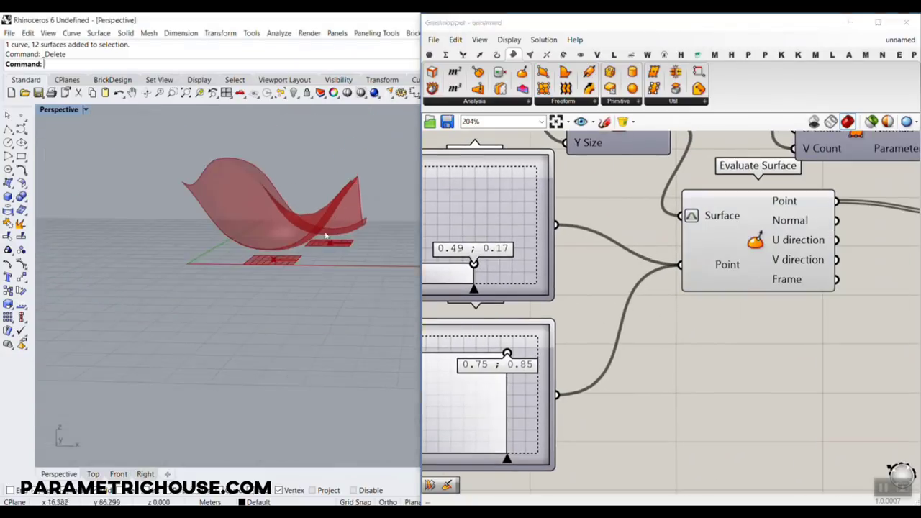
drag(474, 266, 438, 265)
scroll(588, 281, down, 10)
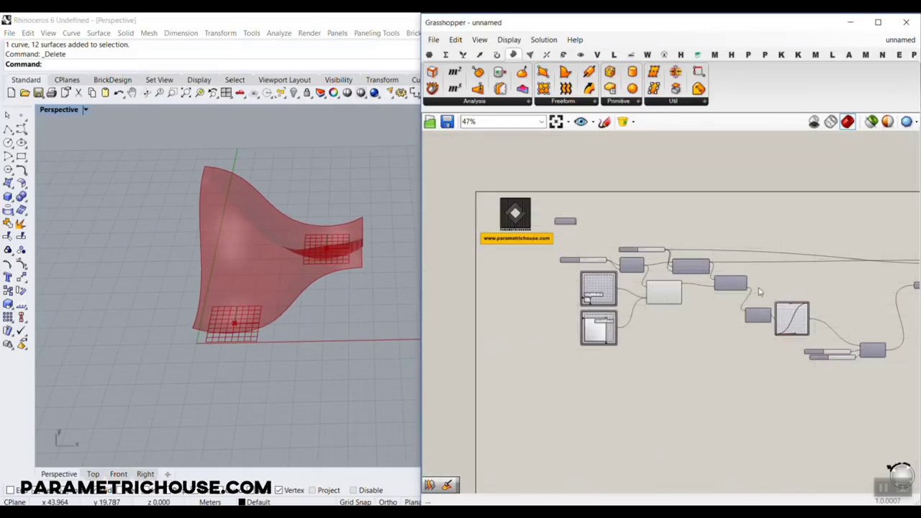
Step: Set the second Remap+'s min slider to 2.32, then swap the two sliders' order and connections between min and Max
right_drag(296, 288, 269, 244)
scroll(297, 228, up, 2)
scroll(299, 229, up, 2)
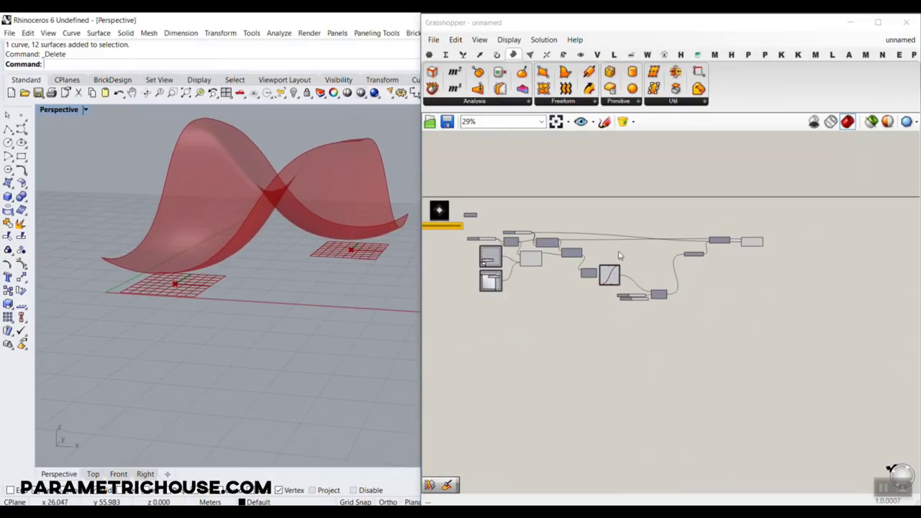
scroll(619, 255, up, 10)
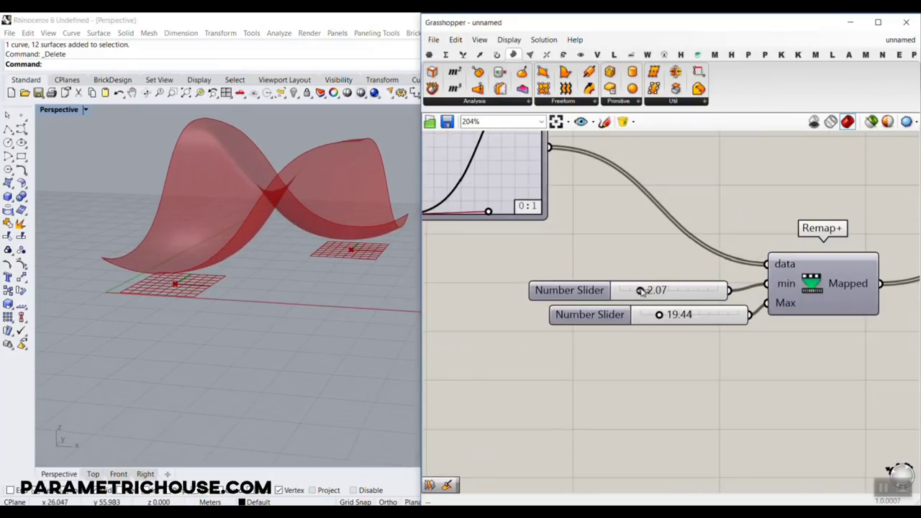
mouse_move(642, 292)
mouse_down()
mouse_move(626, 291)
mouse_move(644, 291)
mouse_up()
drag(706, 317, 672, 268)
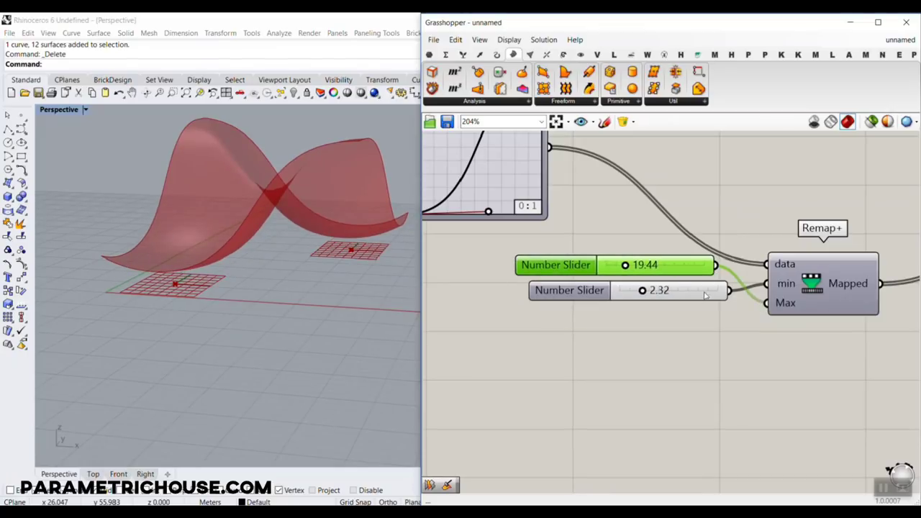
drag(705, 295, 705, 315)
drag(759, 286, 766, 302)
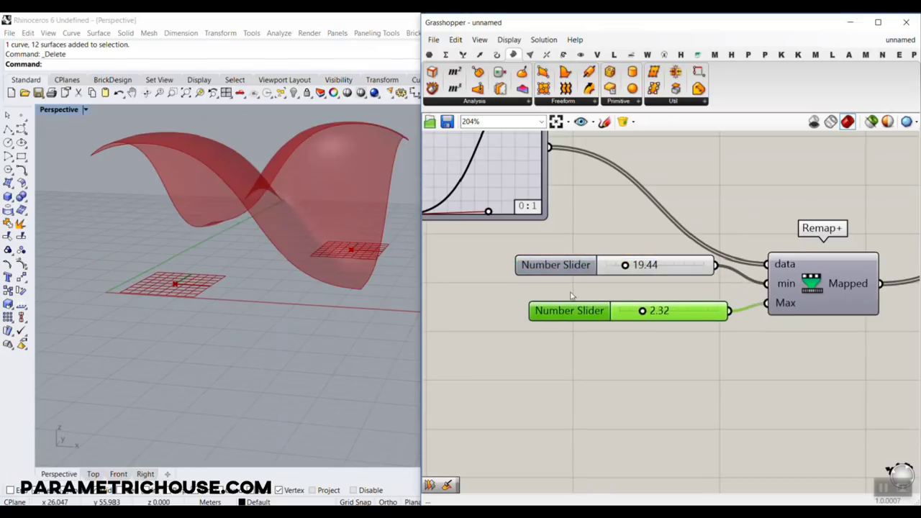
Step: Set the slider feeding the second Remap+'s min input to 10.11 and align it just above the Max slider
drag(625, 266, 615, 265)
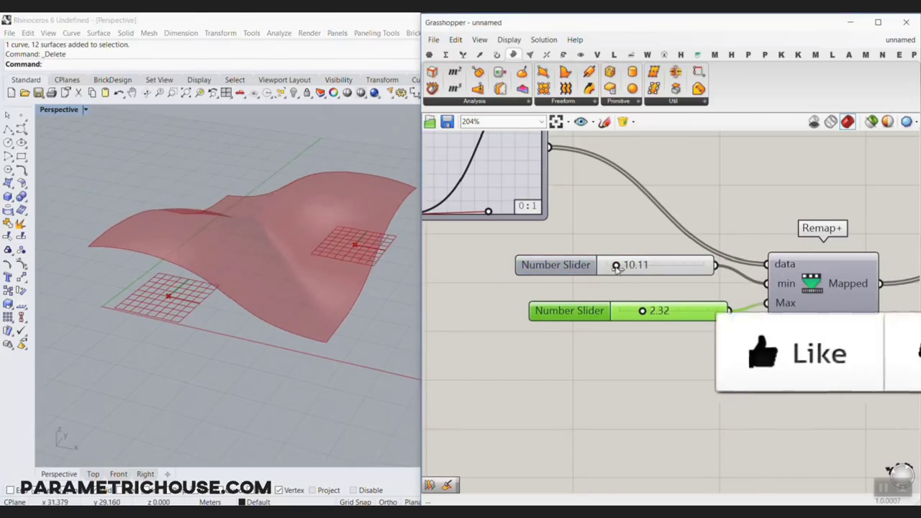
scroll(182, 241, down, 3)
scroll(180, 245, up, 3)
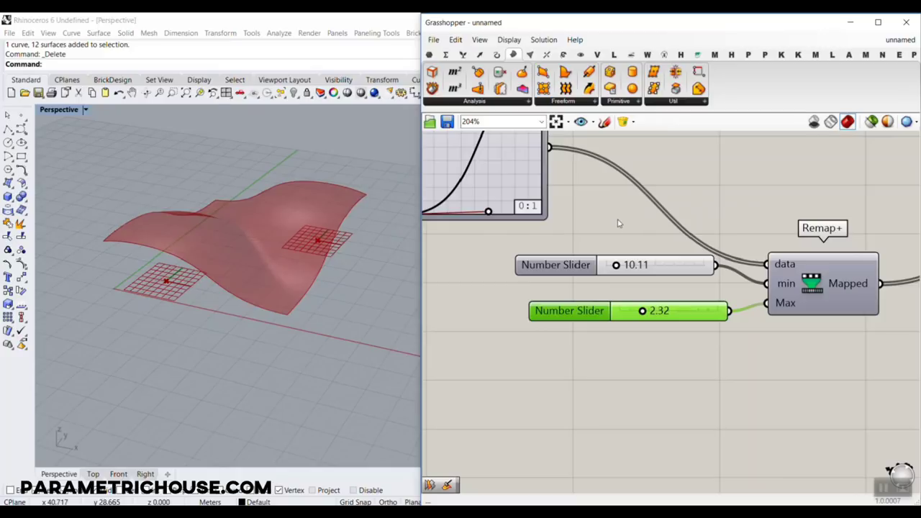
drag(562, 273, 570, 292)
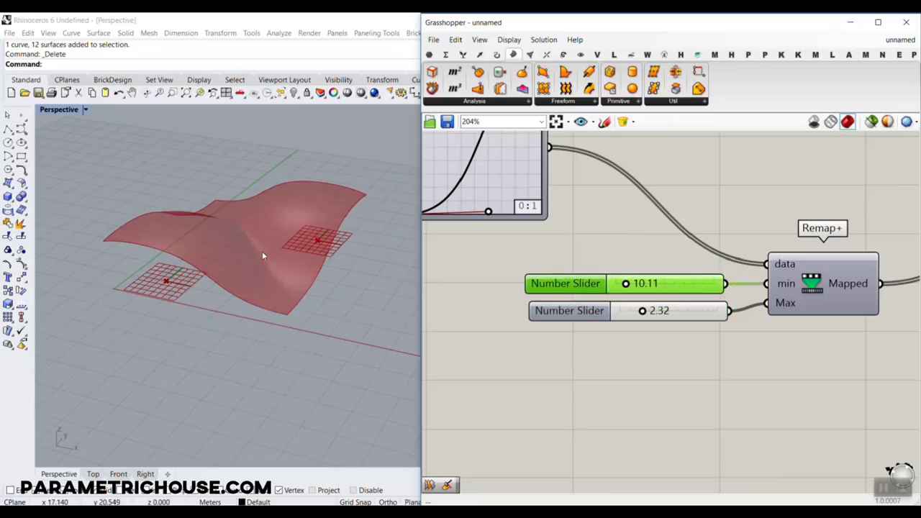
scroll(261, 255, up, 4)
scroll(712, 226, down, 5)
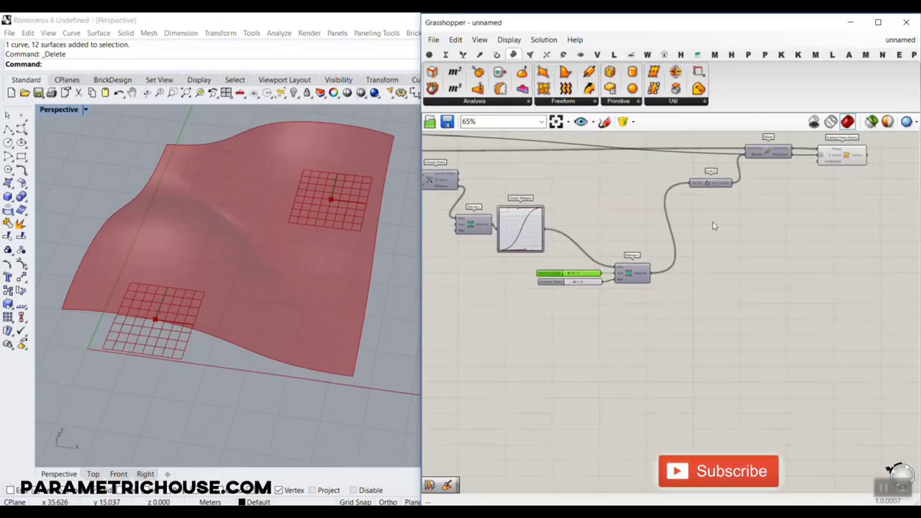
Step: Nudge the Surface From Points component slightly on the canvas to tidy its place after Move
right_drag(890, 158, 750, 202)
scroll(750, 201, up, 3)
mouse_move(676, 203)
mouse_down()
mouse_move(694, 202)
mouse_move(679, 210)
mouse_up()
click(651, 252)
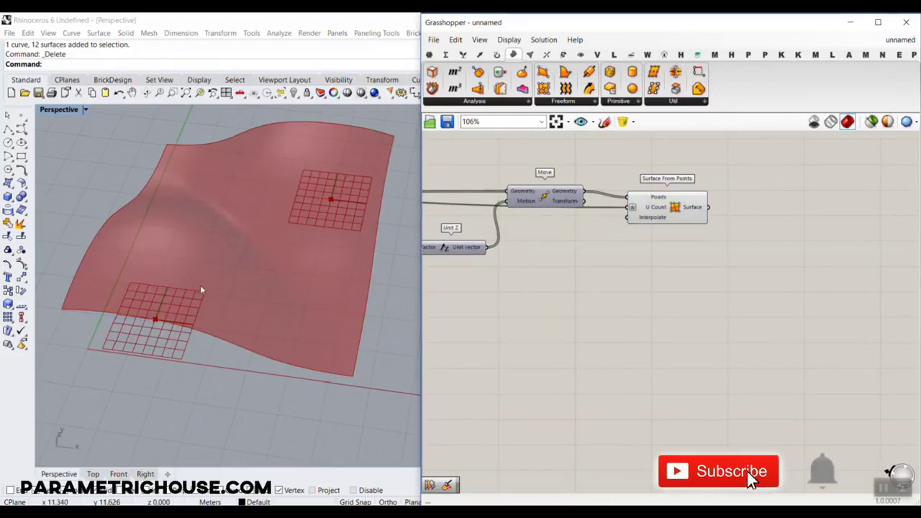
right_drag(202, 290, 233, 222)
right_drag(692, 191, 627, 274)
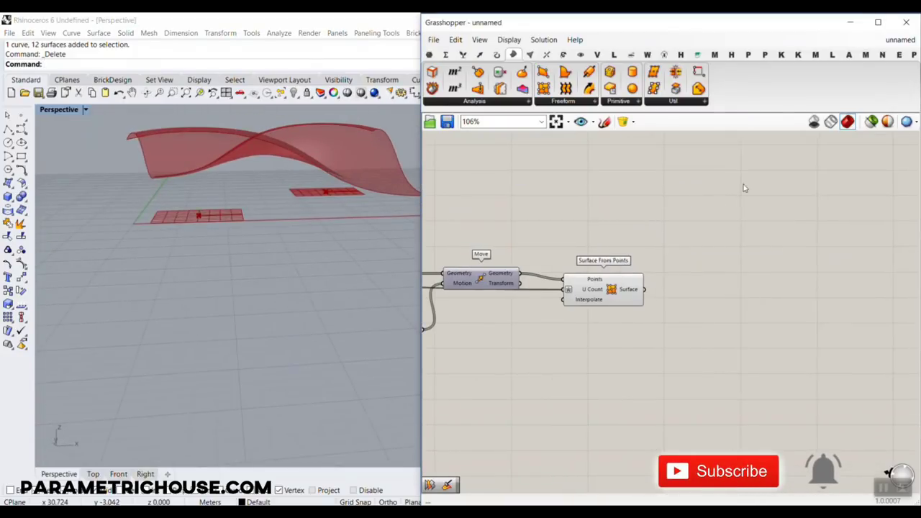
Step: Place Pufferfish's Tween Two Surfaces component after Surface From Points, shifting the Grasshopper window aside to reach the component list
click(700, 58)
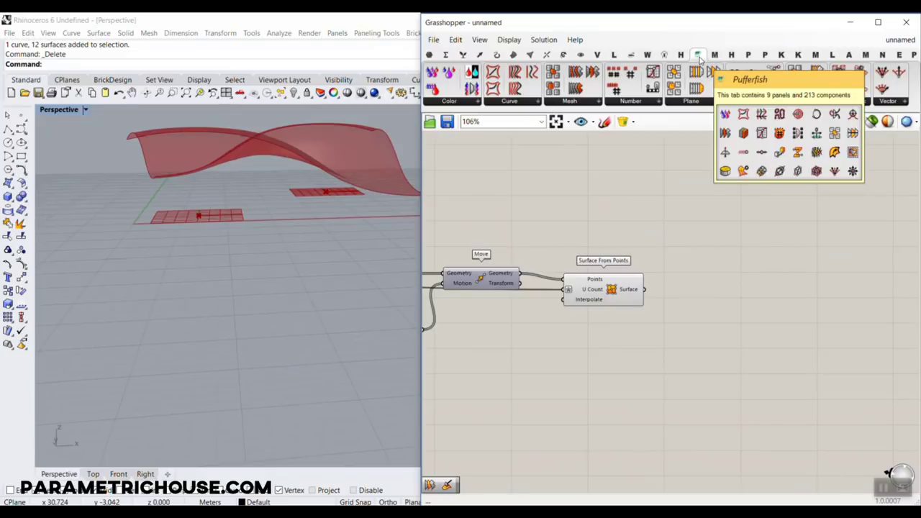
click(825, 103)
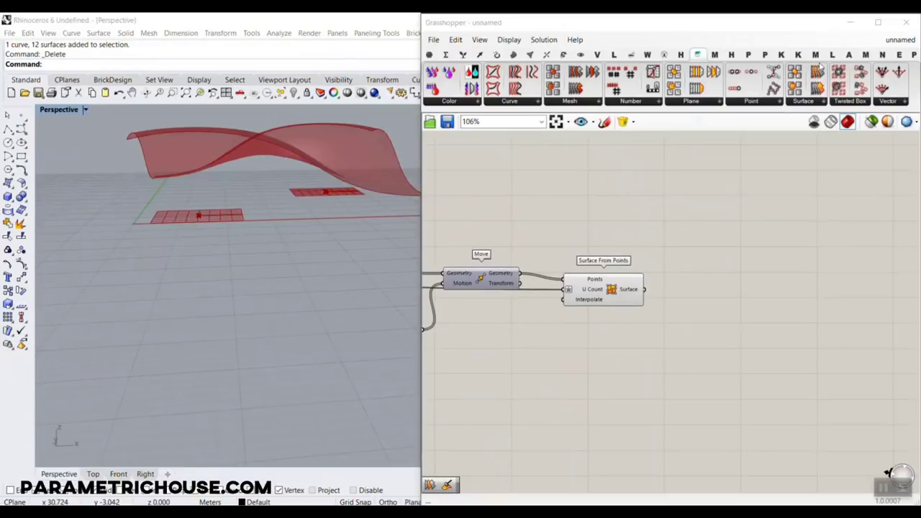
drag(796, 25, 660, 24)
click(675, 104)
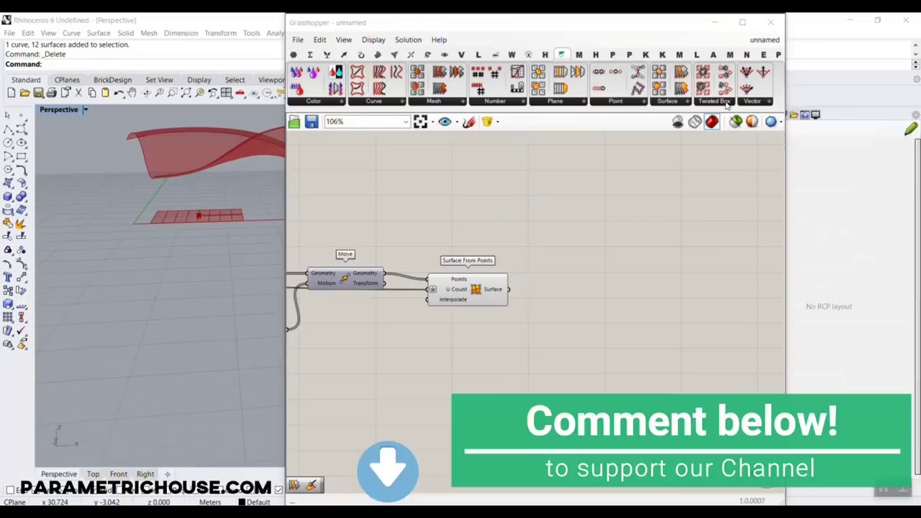
click(670, 105)
click(713, 165)
click(563, 299)
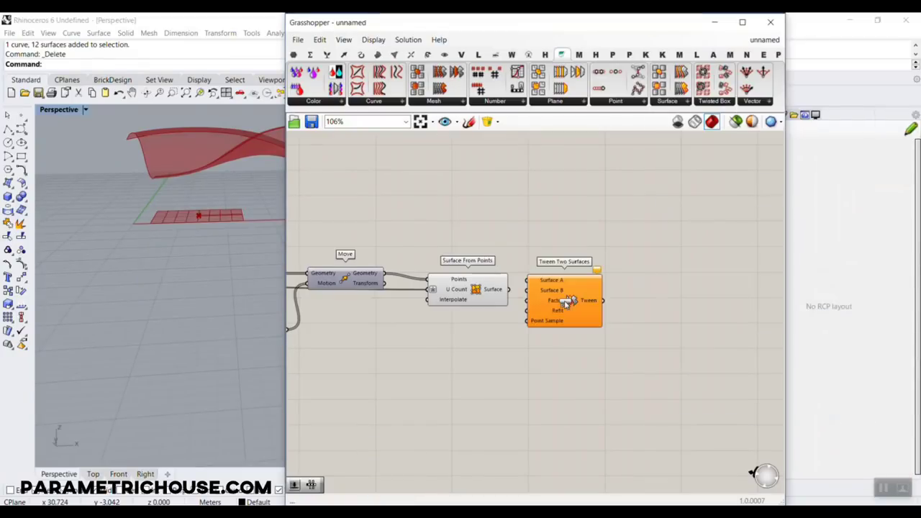
scroll(561, 300, up, 4)
drag(560, 297, 582, 258)
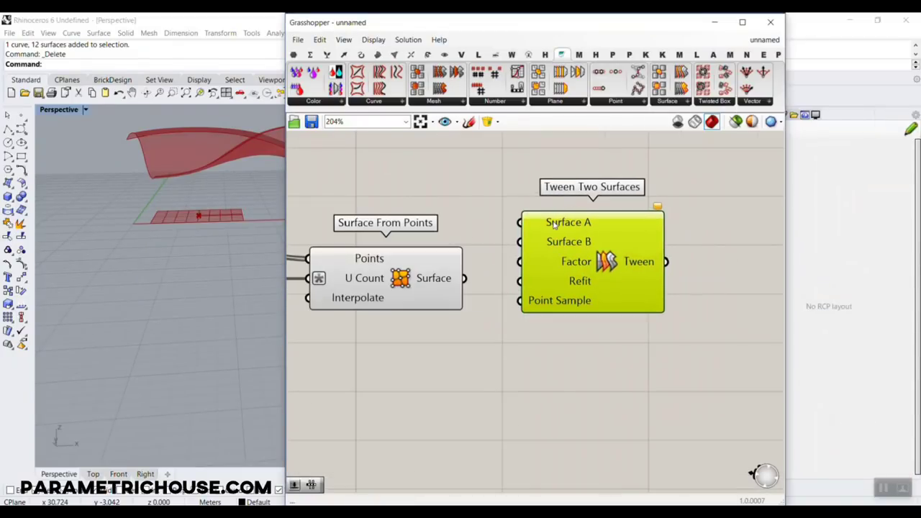
drag(554, 224, 584, 239)
Step: Turn on the preview of the Plane Surface component at the start of the definition
scroll(416, 257, down, 6)
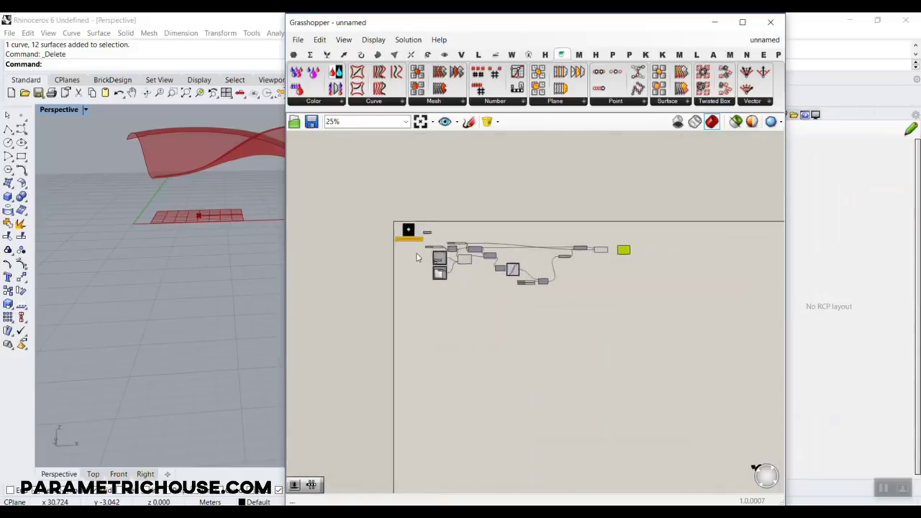
scroll(433, 251, up, 8)
right_click(518, 245)
click(533, 266)
click(510, 254)
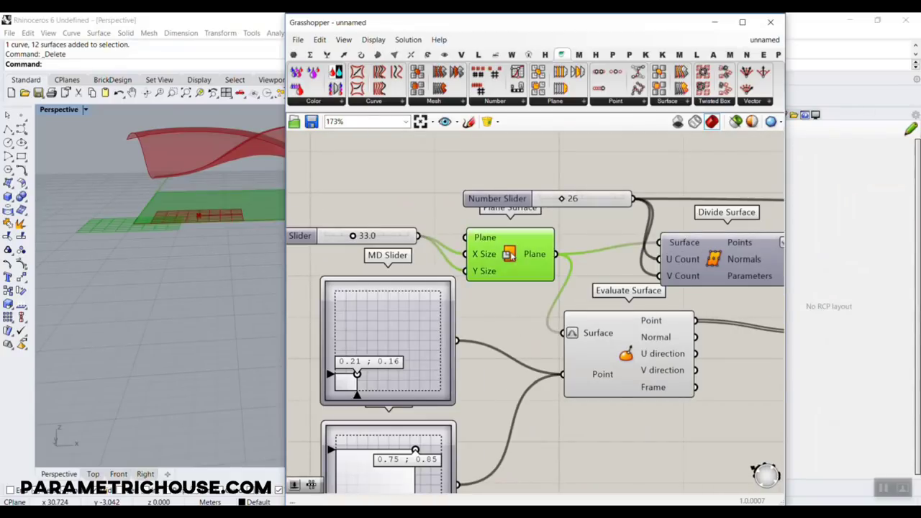
Step: Connect Plane Surface's Plane output to Tween Two Surfaces' Surface A and Surface From Points' Surface output to Surface B
scroll(481, 256, down, 5)
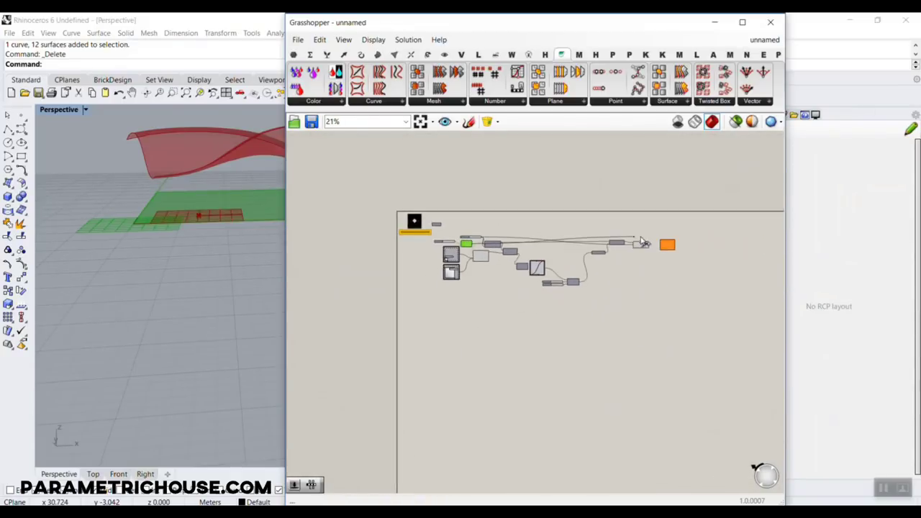
scroll(647, 245, up, 6)
drag(652, 246, 619, 205)
click(511, 282)
click(575, 213)
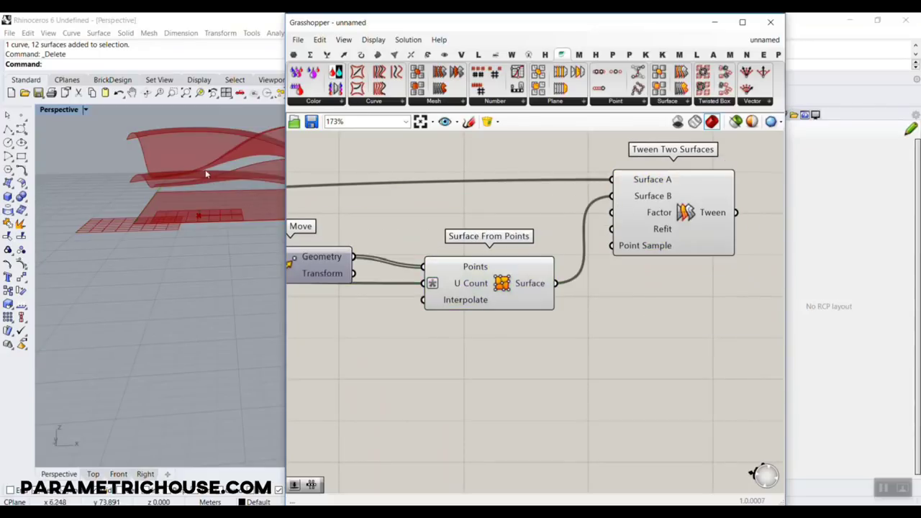
scroll(206, 174, down, 3)
right_drag(206, 173, 224, 188)
scroll(223, 188, up, 3)
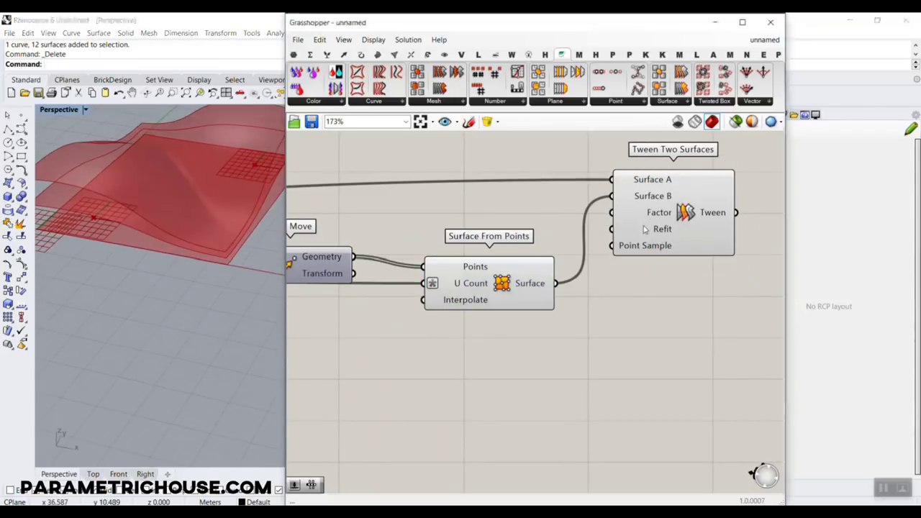
drag(646, 228, 648, 243)
click(539, 345)
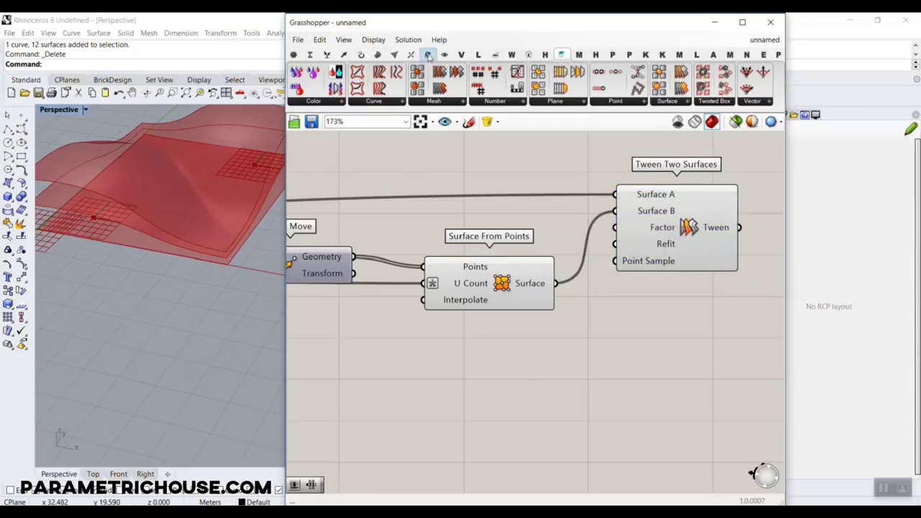
click(362, 55)
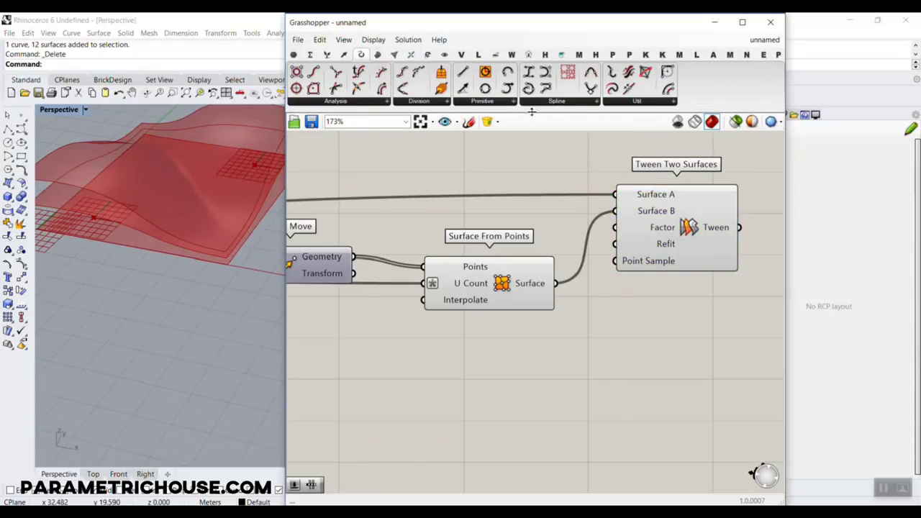
click(556, 101)
click(569, 239)
click(622, 335)
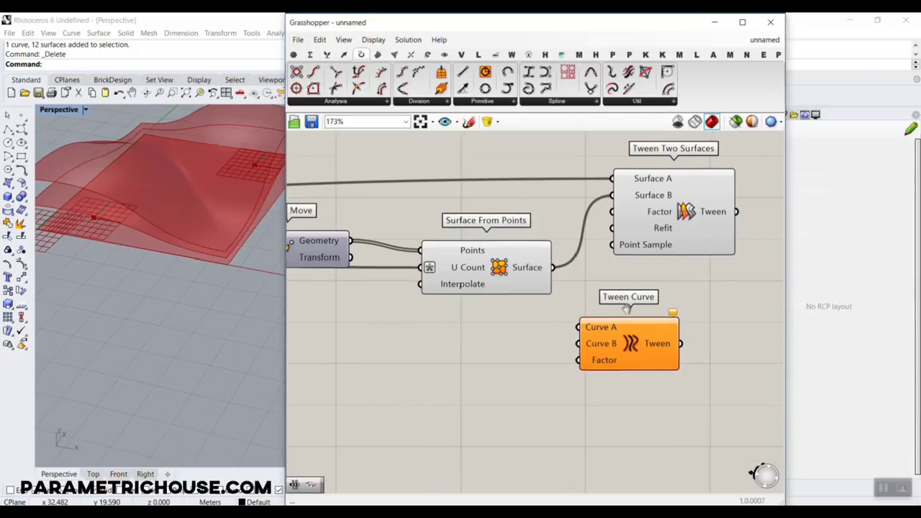
scroll(601, 277, up, 2)
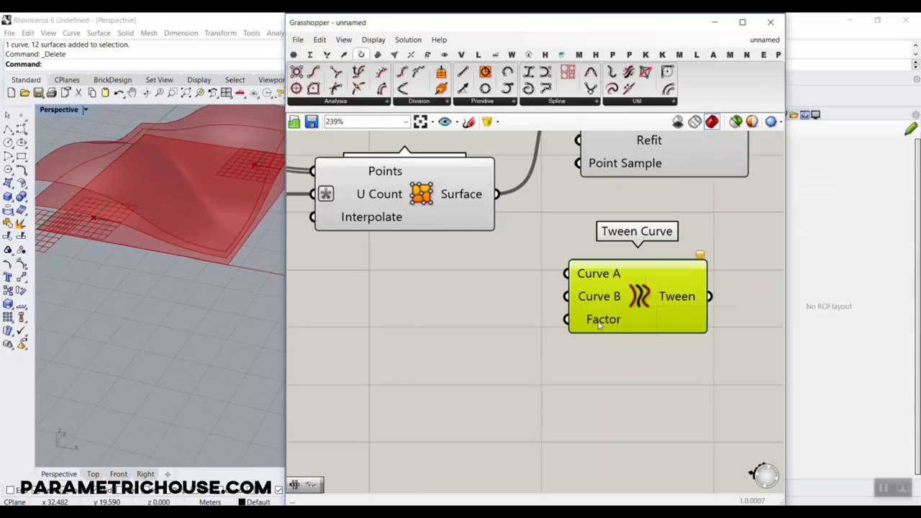
mouse_move(598, 325)
key(Delete)
Step: Shift Tween Two Surfaces aside, add a number slider of 0.25, and connect it to the Factor input
right_drag(588, 272, 566, 346)
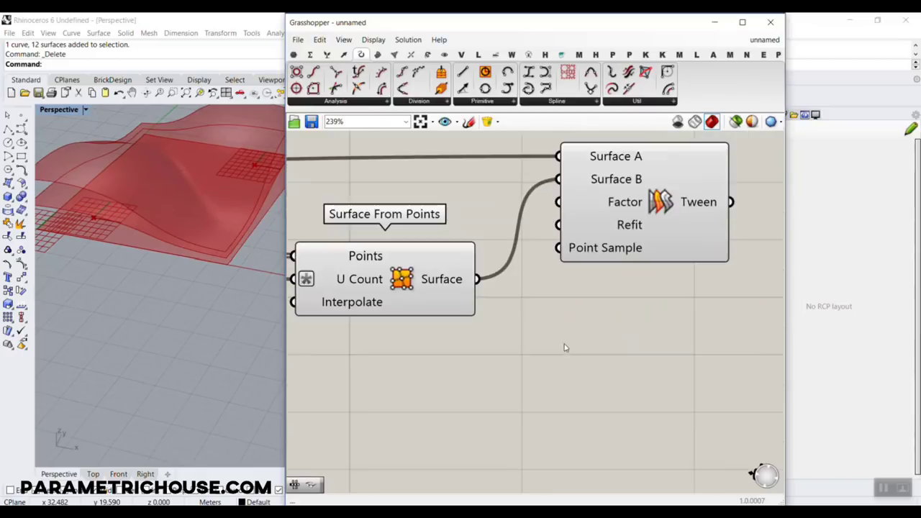
scroll(565, 317, down, 2)
scroll(608, 247, up, 3)
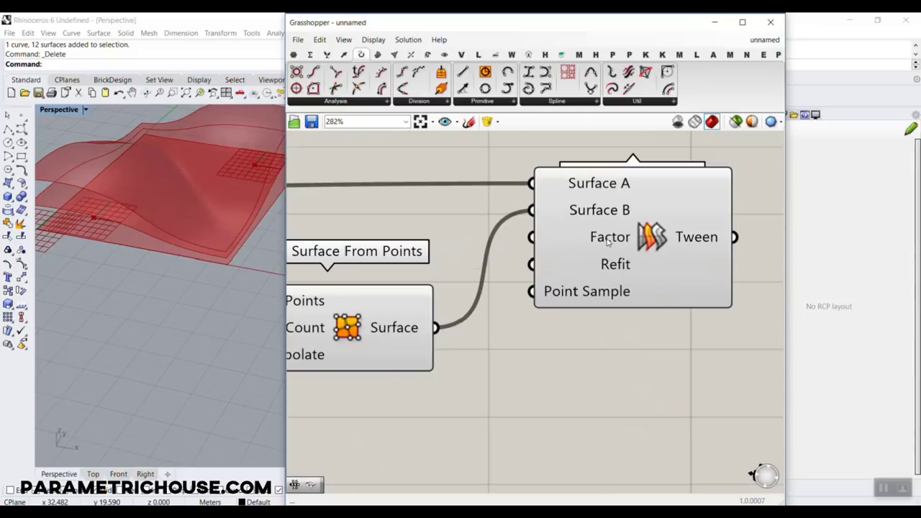
drag(603, 247, 632, 309)
double_click(395, 395)
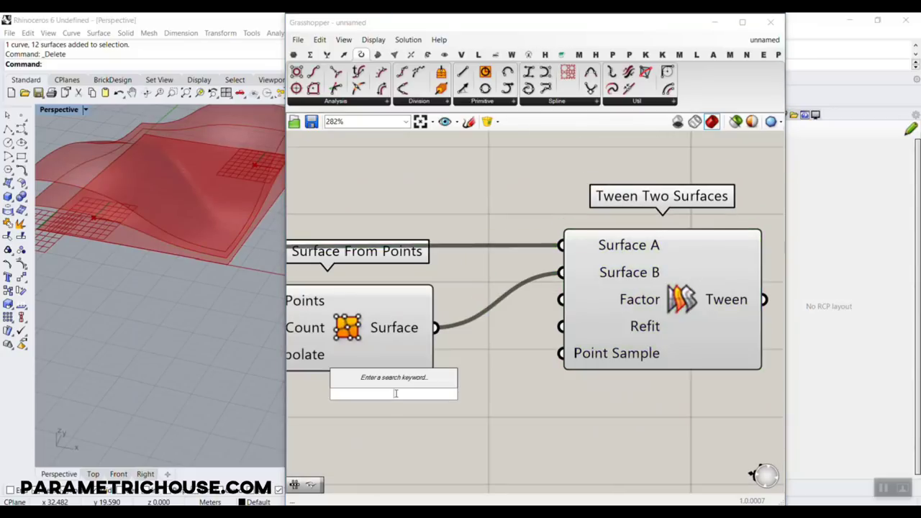
text(0.25)
key(Return)
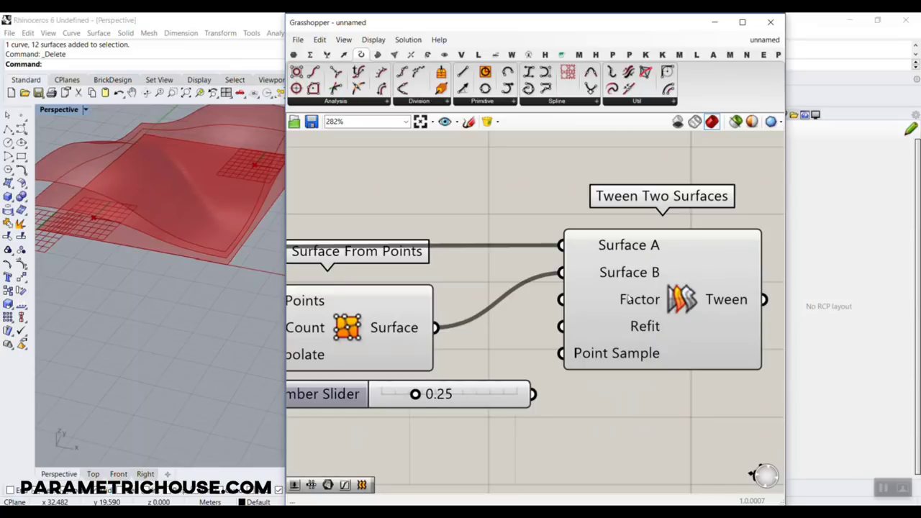
drag(533, 394, 561, 299)
right_drag(173, 216, 223, 275)
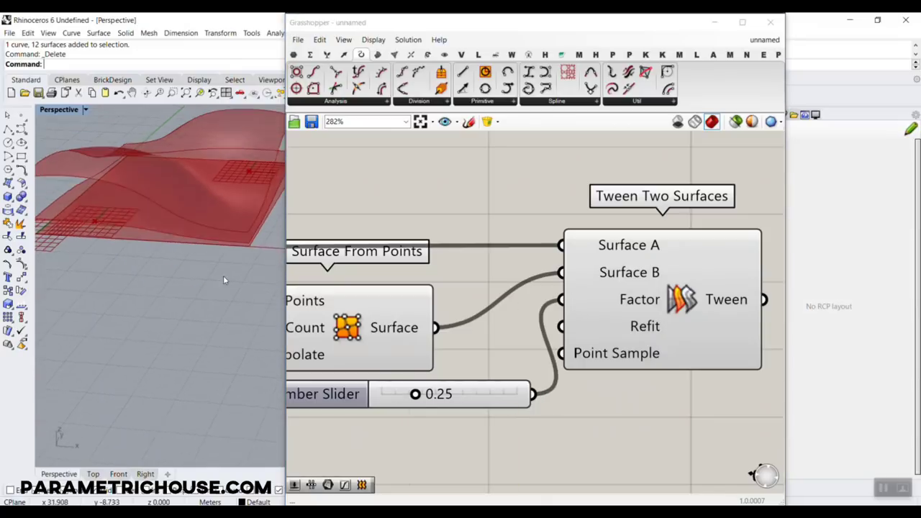
scroll(217, 260, down, 3)
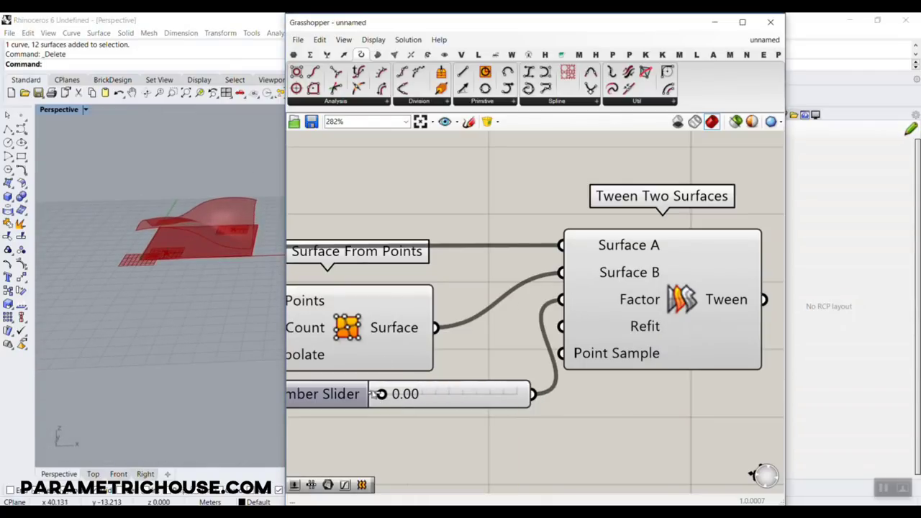
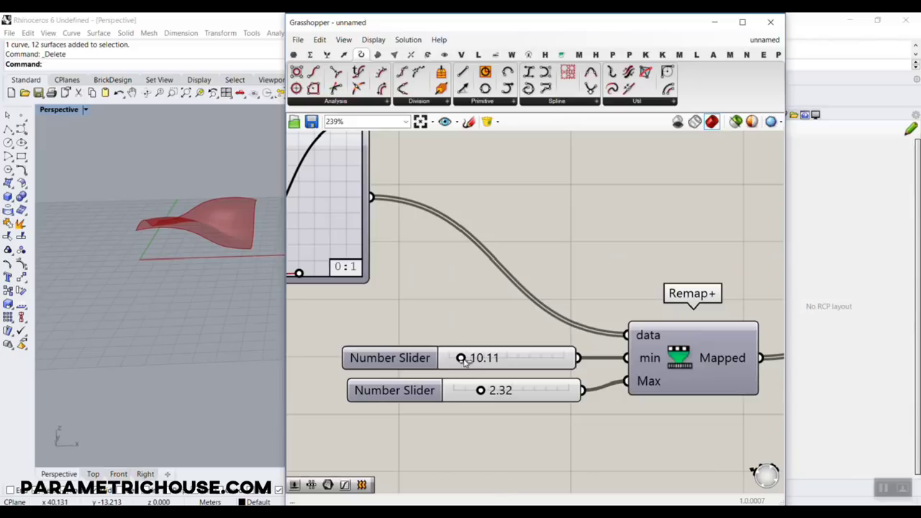
Step: Set the slider on the second Remap+'s min to 12.20 and the Plane Surface size slider to 56.1
drag(464, 359, 468, 360)
scroll(427, 266, down, 6)
right_drag(428, 267, 662, 311)
scroll(662, 310, down, 3)
scroll(512, 235, up, 7)
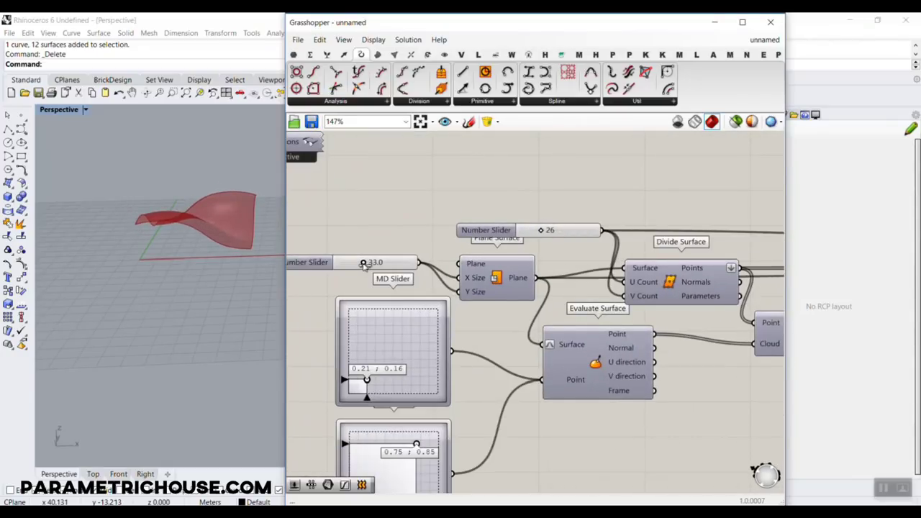
drag(368, 266, 382, 266)
right_drag(237, 220, 209, 302)
Step: Switch the Graph Mapper to the Sine graph type and pull its upper handle back to shorten the wave
scroll(600, 313, down, 4)
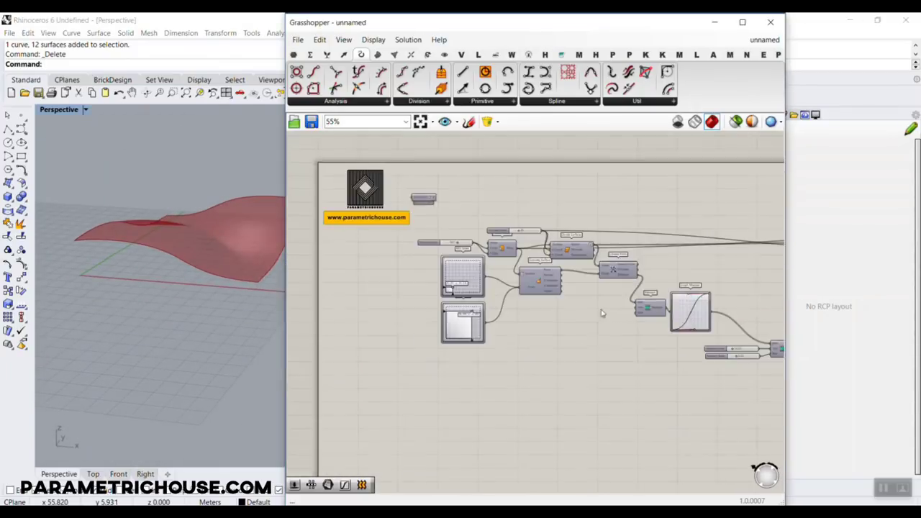
scroll(502, 328, up, 3)
right_click(496, 315)
mouse_move(554, 453)
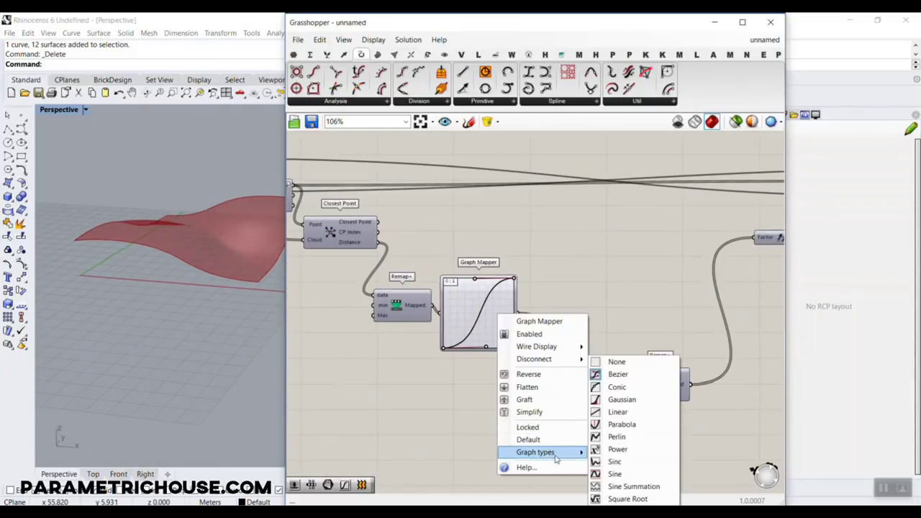
click(613, 475)
scroll(489, 282, up, 2)
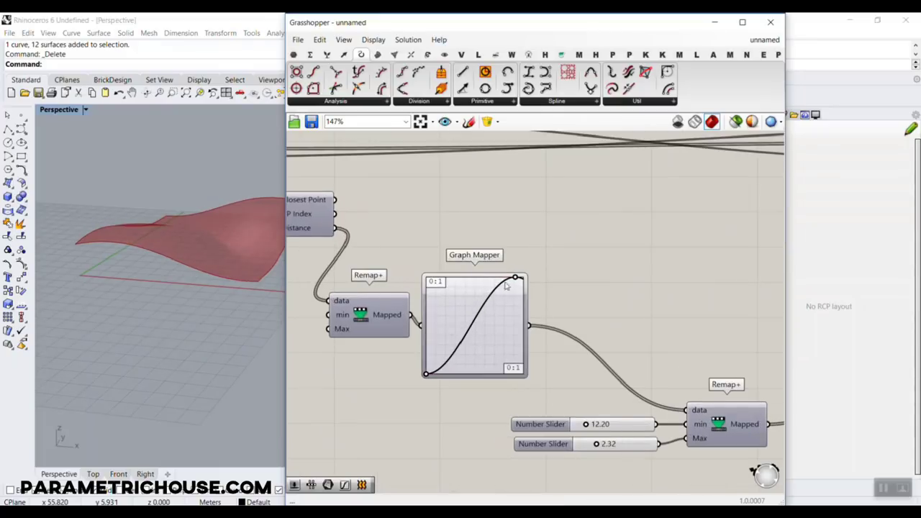
drag(507, 279, 467, 275)
Step: Move the first MD Slider's point to 0.52 ; 0.49, near the middle of the surface
right_drag(480, 261, 644, 253)
scroll(645, 253, down, 6)
right_drag(454, 297, 554, 319)
scroll(502, 273, up, 7)
drag(518, 274, 552, 241)
right_drag(299, 221, 304, 271)
right_drag(173, 262, 190, 317)
Step: Check Tween Two Surfaces' Factor slider at its maximum of 1.00 and inspect the resulting wave surface from the side
right_drag(594, 291, 487, 267)
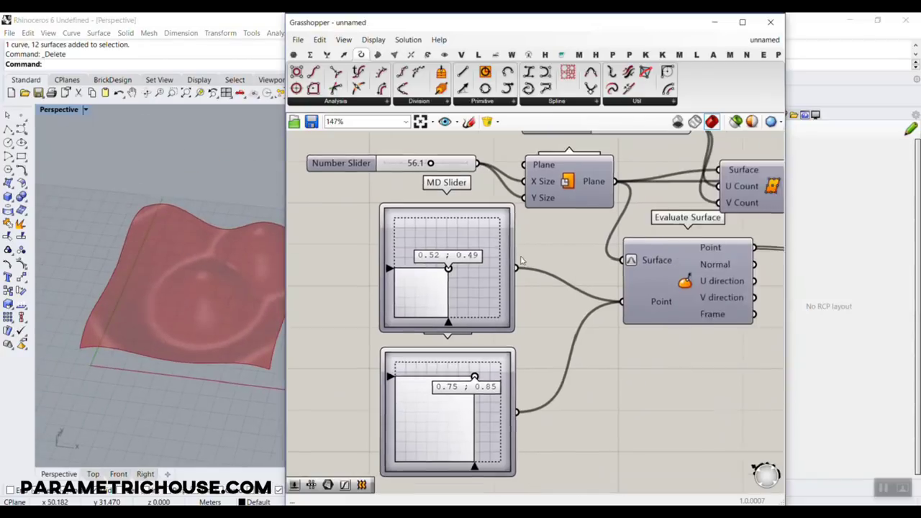
scroll(484, 266, down, 11)
right_drag(760, 262, 585, 268)
scroll(586, 268, up, 10)
scroll(565, 285, up, 3)
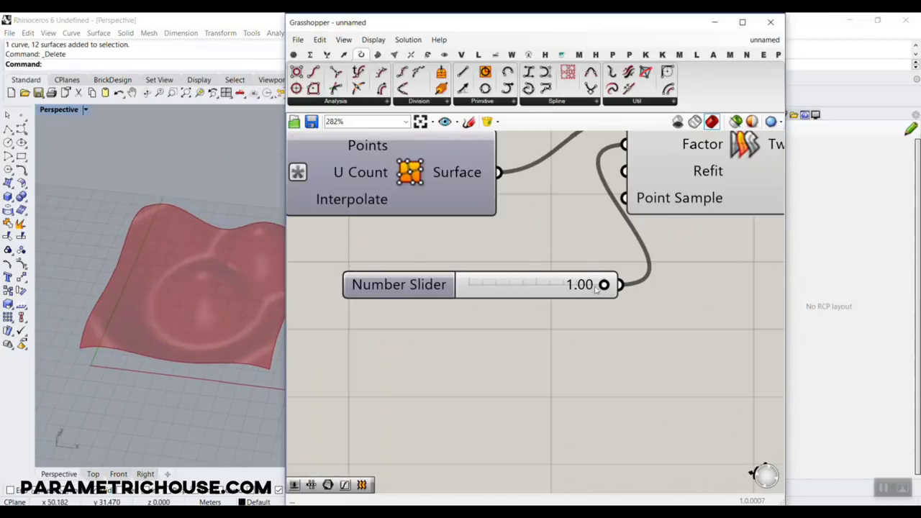
drag(604, 285, 615, 301)
right_drag(249, 289, 216, 241)
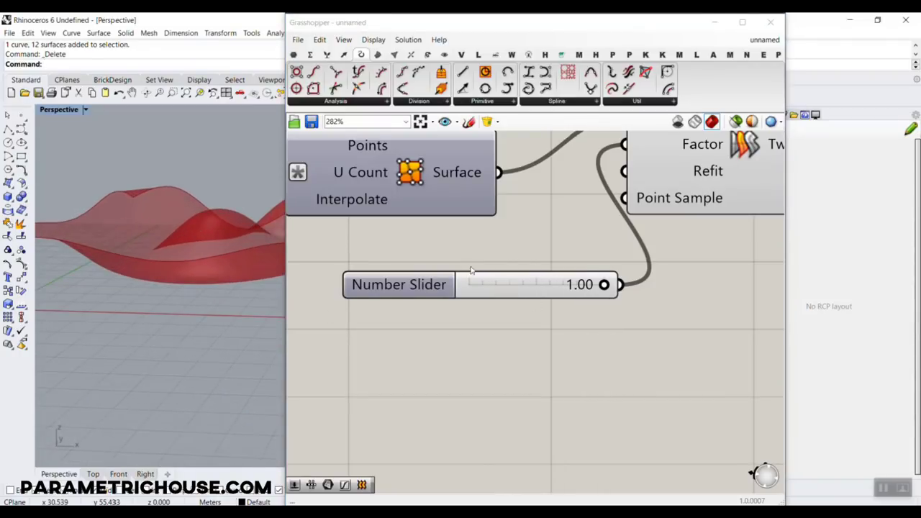
Step: Add a Range component below the factor slider and connect its output to Tween Two Surfaces' Factor, replacing the slider
double_click(454, 334)
text(rang)
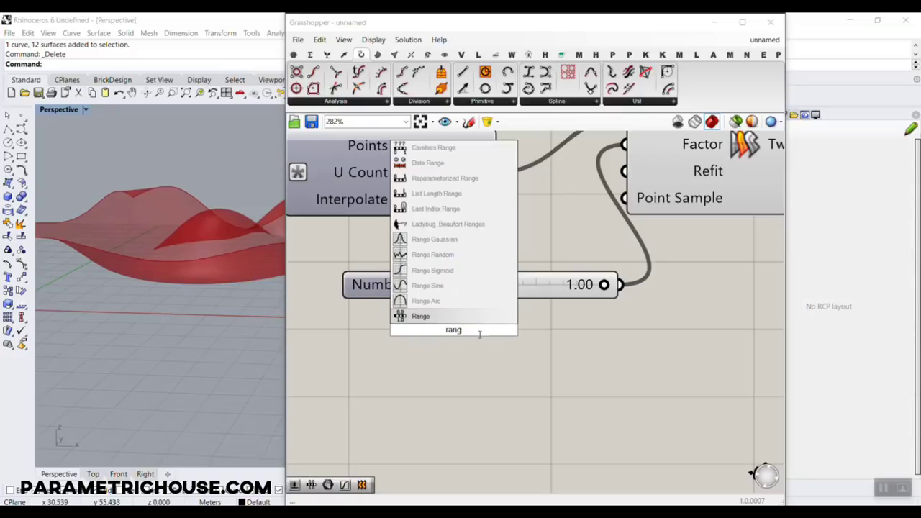
click(478, 340)
drag(476, 336, 482, 402)
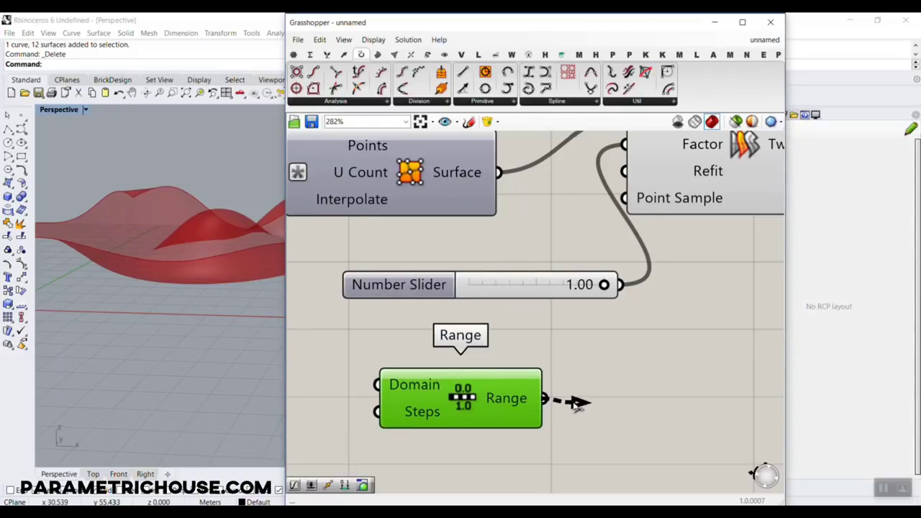
scroll(576, 403, down, 2)
drag(549, 194, 616, 183)
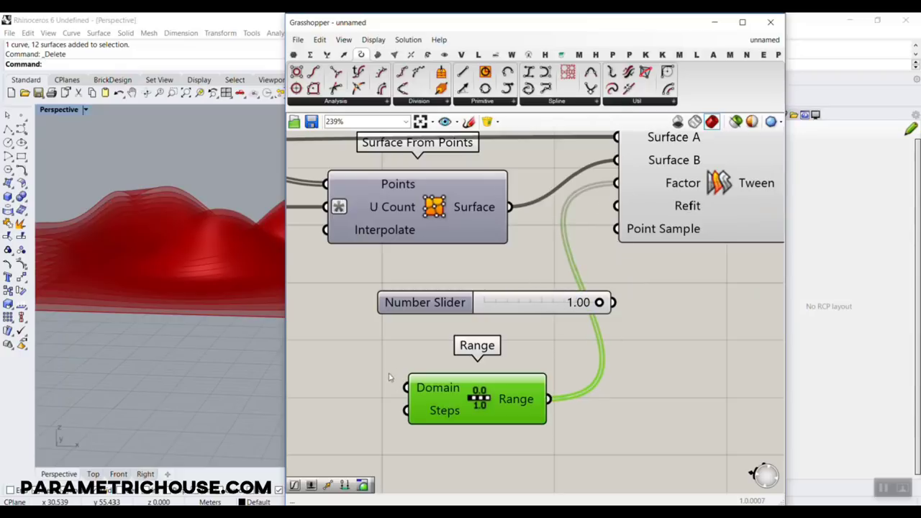
Step: Create a number slider with the value 8 and connect it to the Range component's Steps input
mouse_move(421, 390)
right_drag(303, 417, 398, 396)
double_click(398, 396)
text(8)
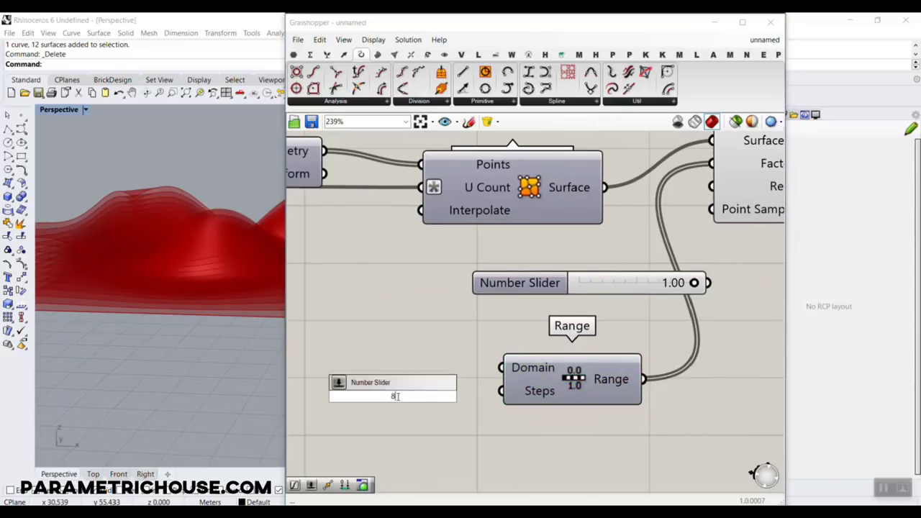
key(Return)
drag(502, 390, 479, 389)
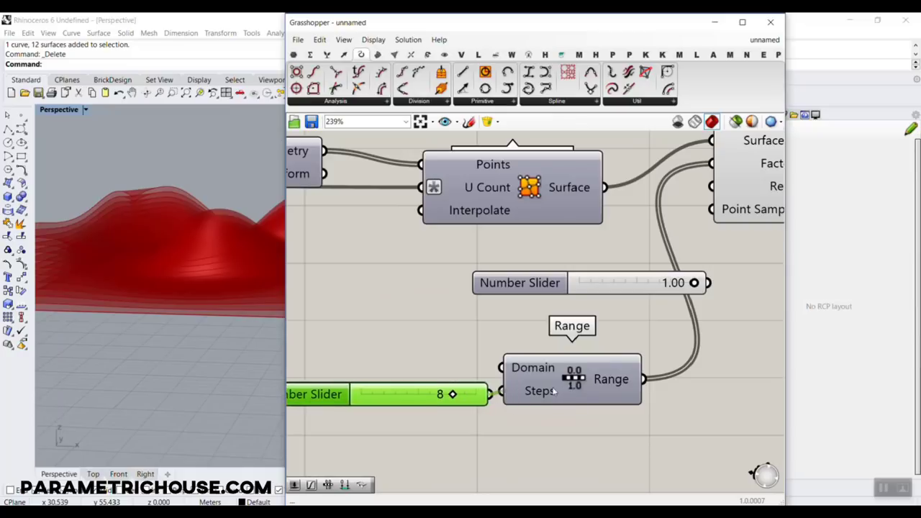
Step: Raise the Range component's Steps slider to 10
mouse_move(609, 386)
right_drag(609, 387, 557, 288)
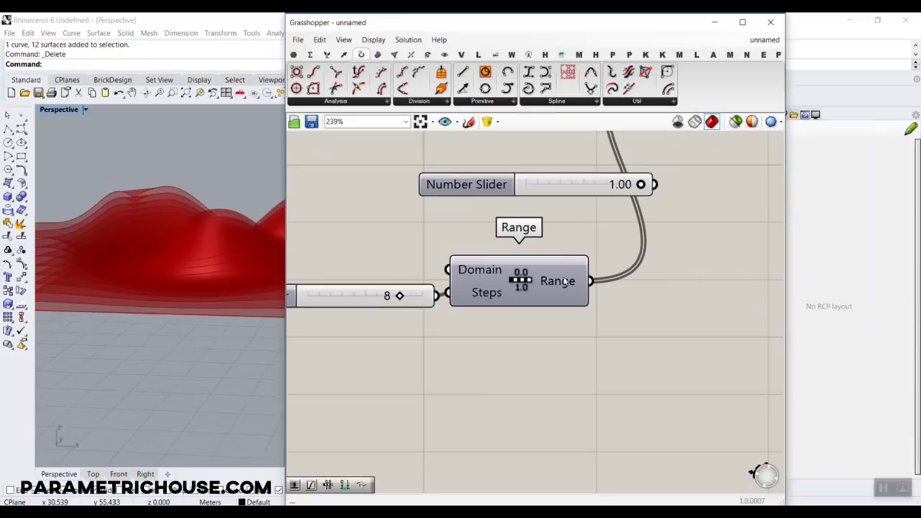
scroll(572, 228, down, 1)
right_drag(39, 254, 5, 251)
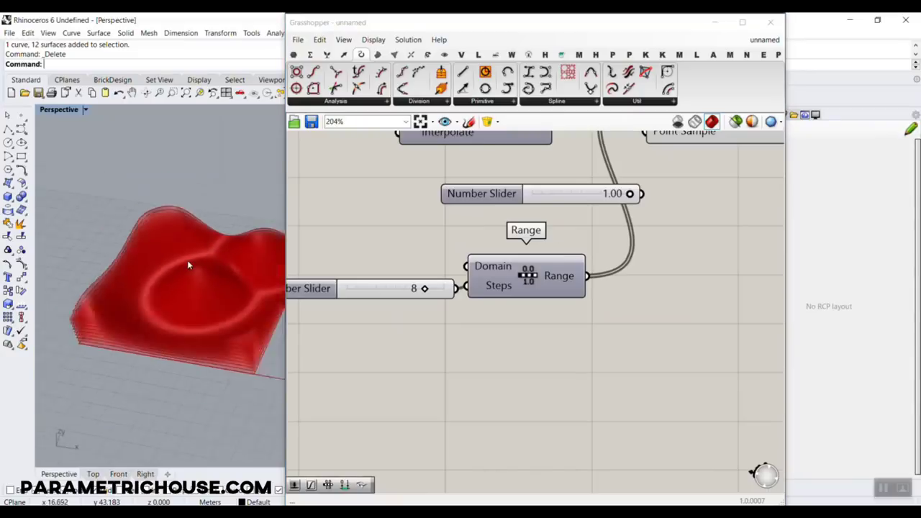
scroll(5, 253, down, 4)
scroll(328, 296, up, 2)
drag(434, 288, 468, 285)
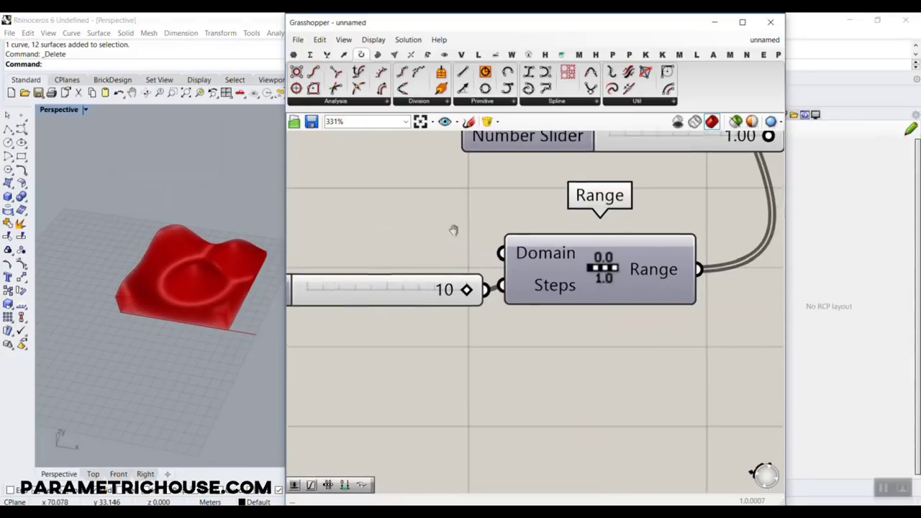
Step: Select Tween Two Surfaces and inspect its highlighted stack of tweened surfaces in the Rhino viewport
scroll(471, 245, down, 4)
right_drag(473, 247, 524, 254)
click(669, 173)
scroll(102, 233, up, 5)
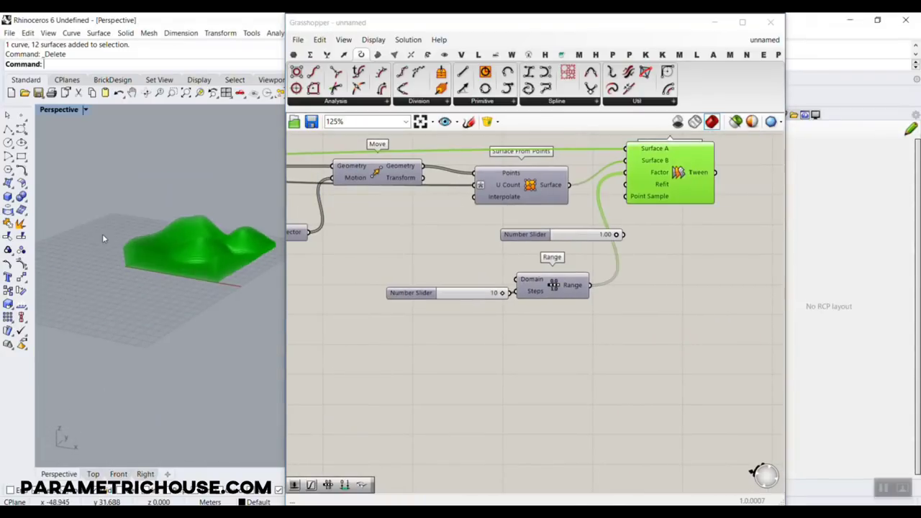
right_drag(245, 251, 222, 247)
right_drag(468, 251, 547, 288)
Step: Set the upper limit of both number sliders feeding the second Remap+'s min and Max inputs to 300
scroll(551, 293, down, 9)
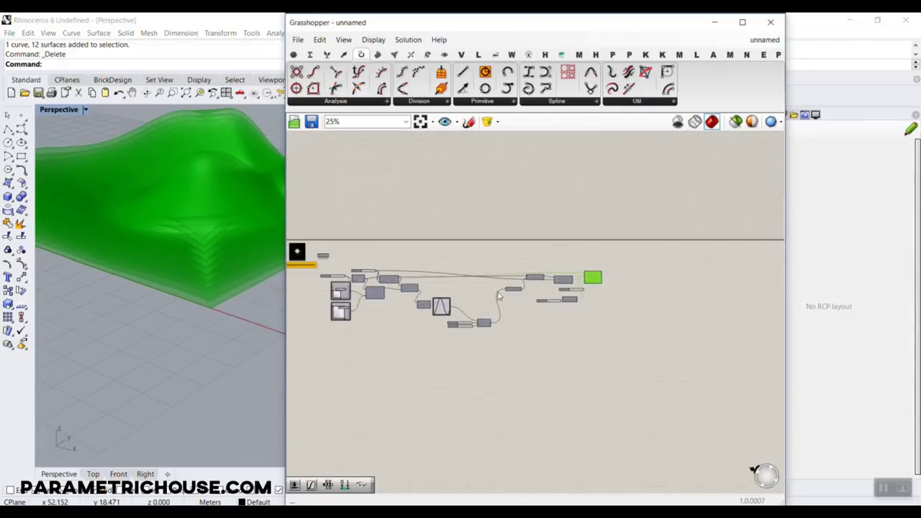
right_drag(379, 284, 446, 276)
scroll(446, 275, up, 5)
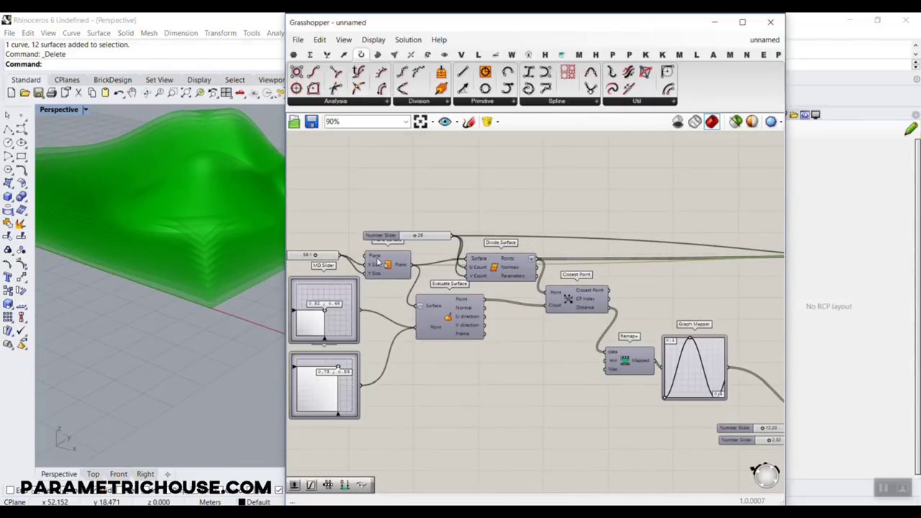
right_drag(690, 327, 495, 263)
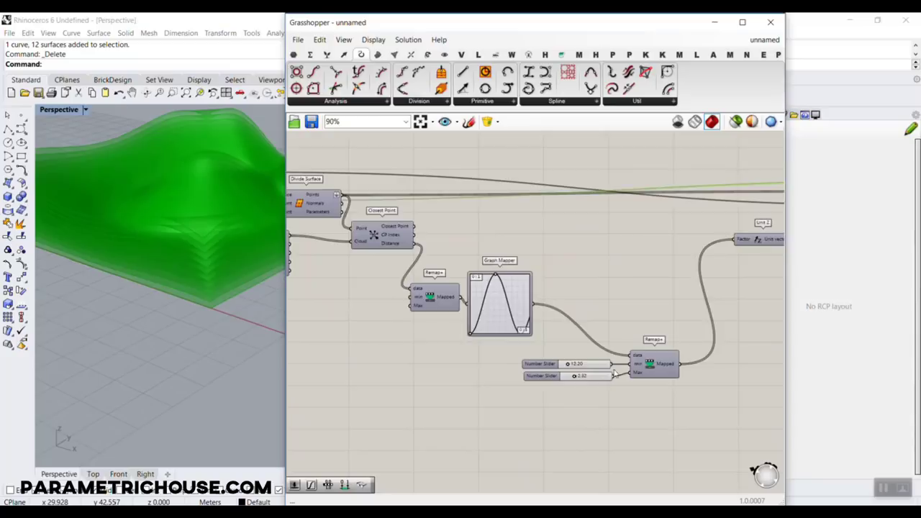
scroll(504, 352, up, 4)
click(491, 354)
double_click(491, 354)
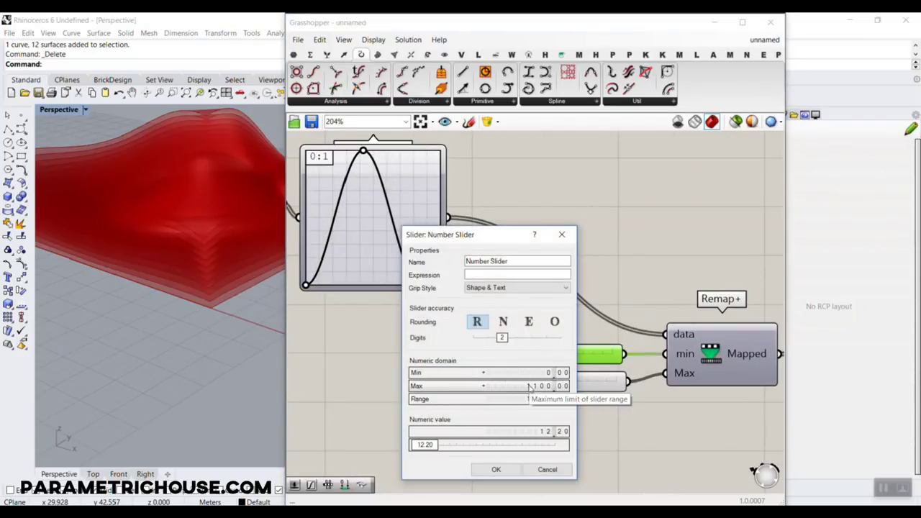
double_click(529, 386)
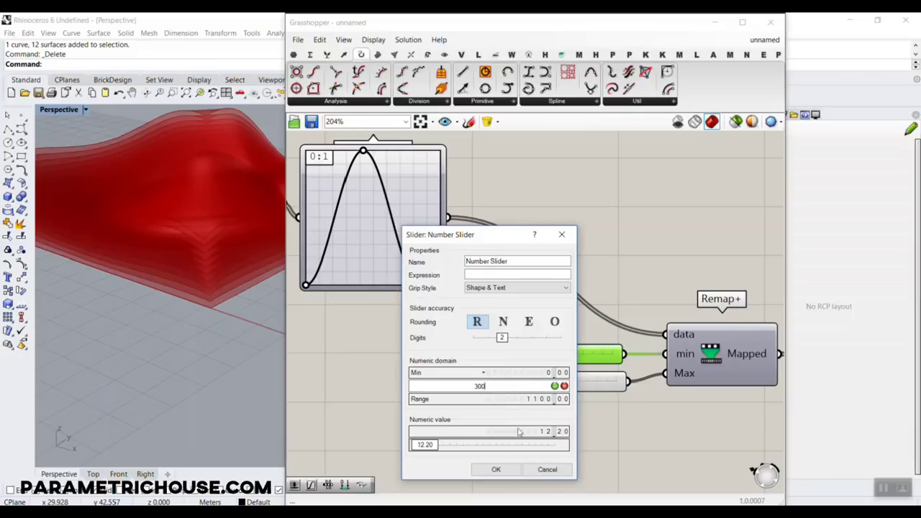
click(496, 469)
click(468, 380)
double_click(468, 380)
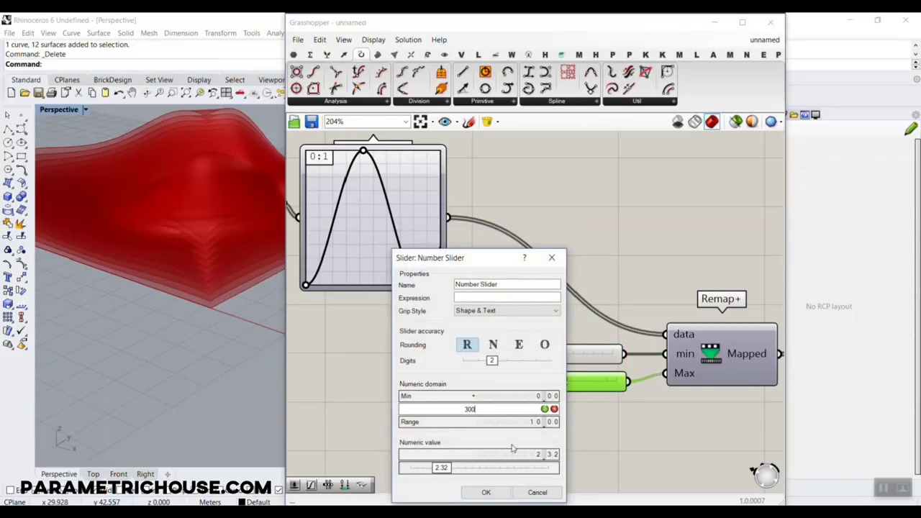
click(502, 492)
Step: Spread the tweened surfaces vertically by setting the Remap+ min slider to 96.21 and the Max slider to 106.97
scroll(193, 313, down, 3)
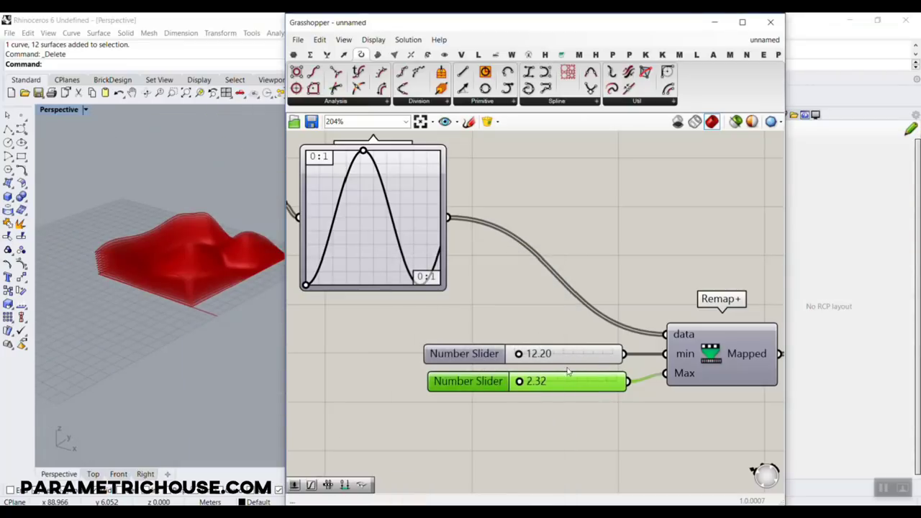
drag(549, 387, 553, 364)
scroll(189, 314, down, 5)
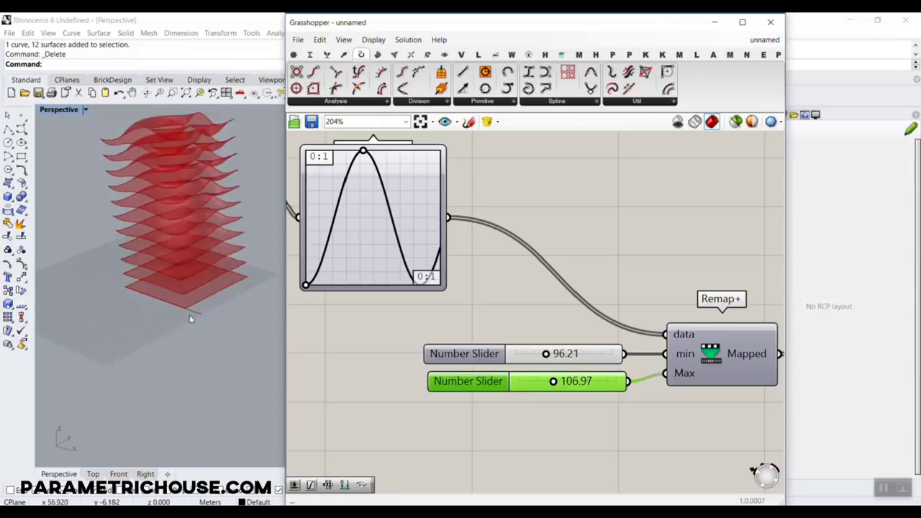
Step: Set the number slider feeding the second Remap+'s min input to 115.37
right_drag(190, 314, 206, 303)
scroll(205, 260, up, 4)
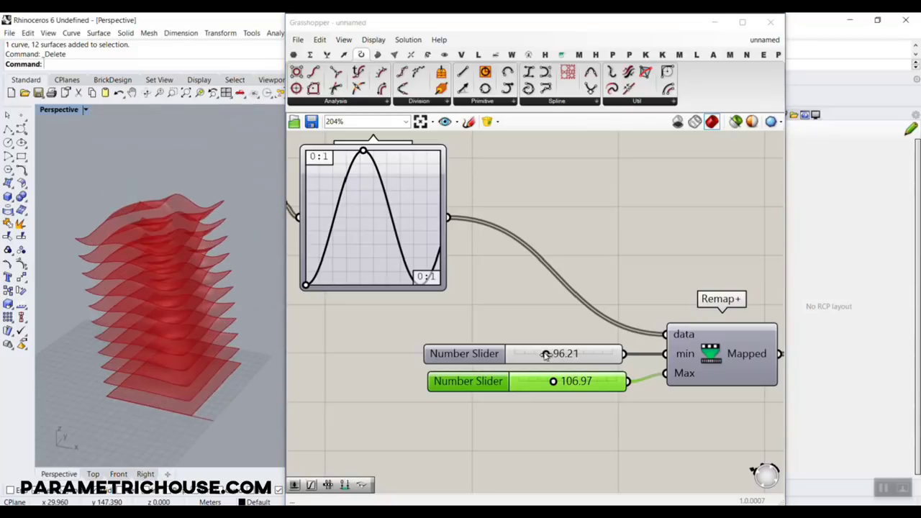
drag(546, 354, 553, 361)
right_drag(169, 274, 201, 248)
scroll(195, 231, down, 5)
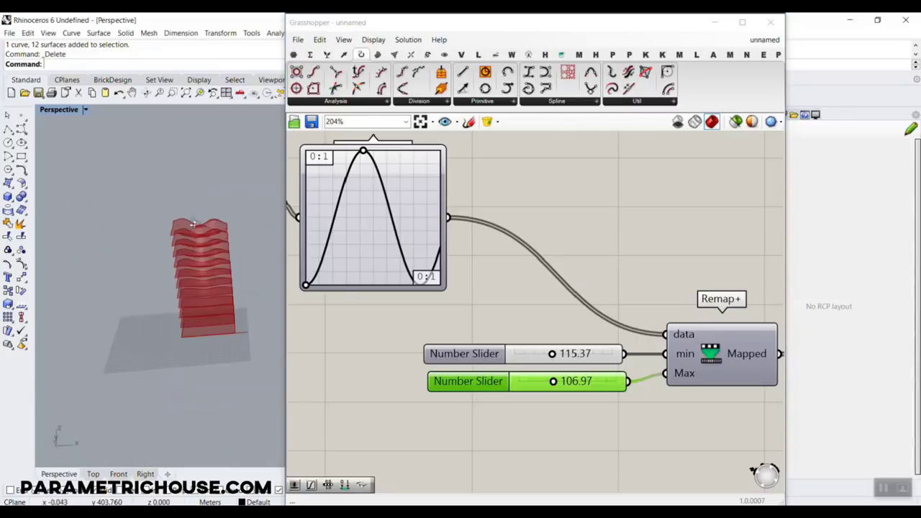
Step: Reshape the Graph Mapper's curve by shifting its peak handle farther along the horizontal axis, widening the wave
scroll(192, 221, up, 4)
right_drag(192, 215, 263, 240)
right_drag(349, 171, 405, 225)
scroll(407, 223, up, 2)
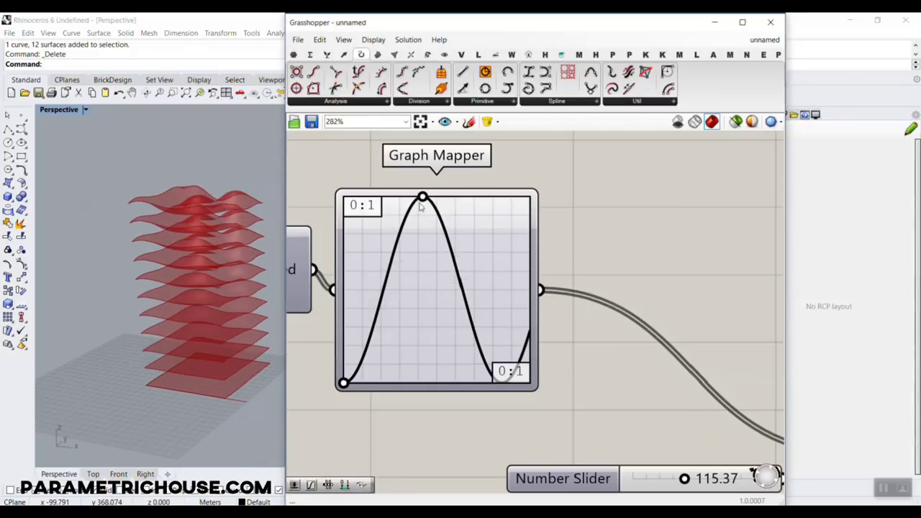
drag(421, 207, 475, 199)
right_drag(252, 263, 212, 248)
right_drag(446, 256, 410, 227)
Step: Raise the Remap+ min slider slightly and examine the tweened stack from above
scroll(411, 227, down, 4)
scroll(550, 362, up, 3)
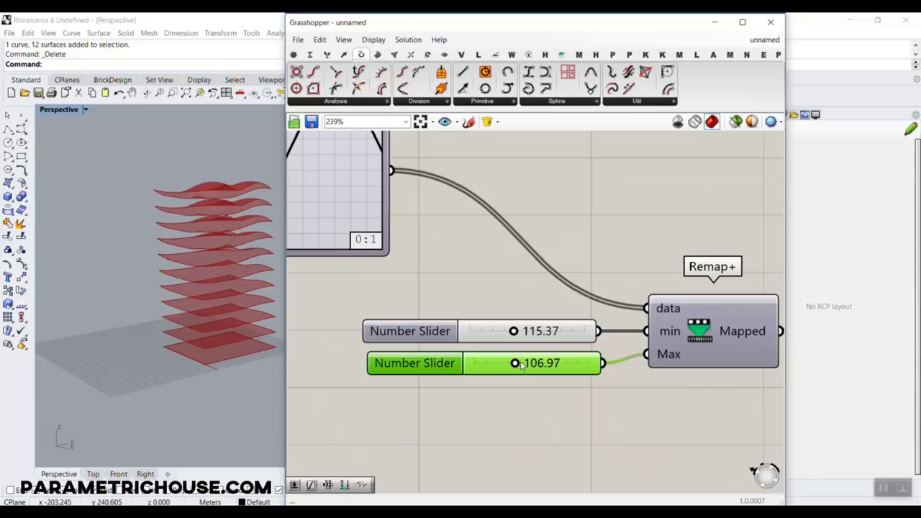
mouse_move(513, 332)
mouse_down()
mouse_move(531, 332)
mouse_move(520, 335)
mouse_up()
right_drag(209, 259, 198, 316)
scroll(184, 281, down, 5)
scroll(197, 317, up, 5)
scroll(504, 288, down, 5)
scroll(511, 274, up, 4)
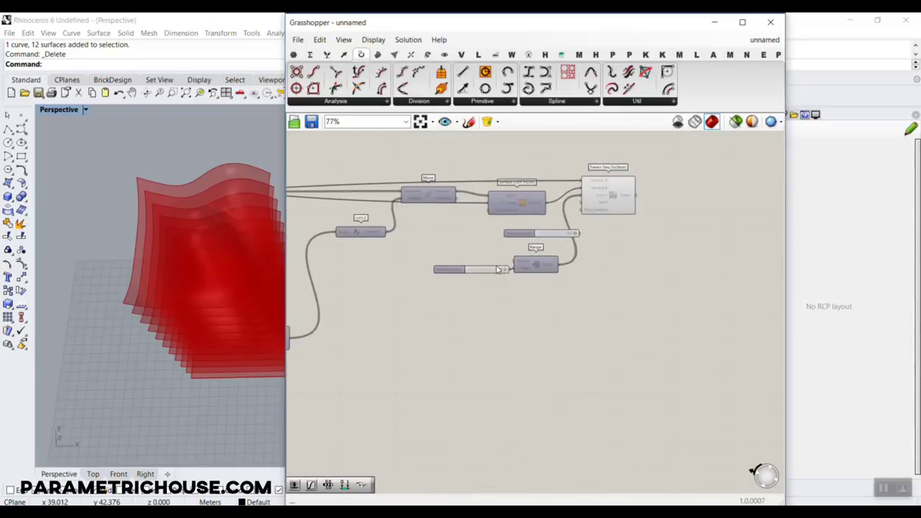
Step: Bake the Tween output of Tween Two Surfaces with the default attributes and inspect the baked surfaces' isocurves
mouse_move(513, 275)
mouse_down()
mouse_move(491, 274)
mouse_move(522, 273)
mouse_up()
right_drag(559, 240, 389, 324)
scroll(460, 263, down, 3)
scroll(507, 249, up, 3)
right_click(529, 238)
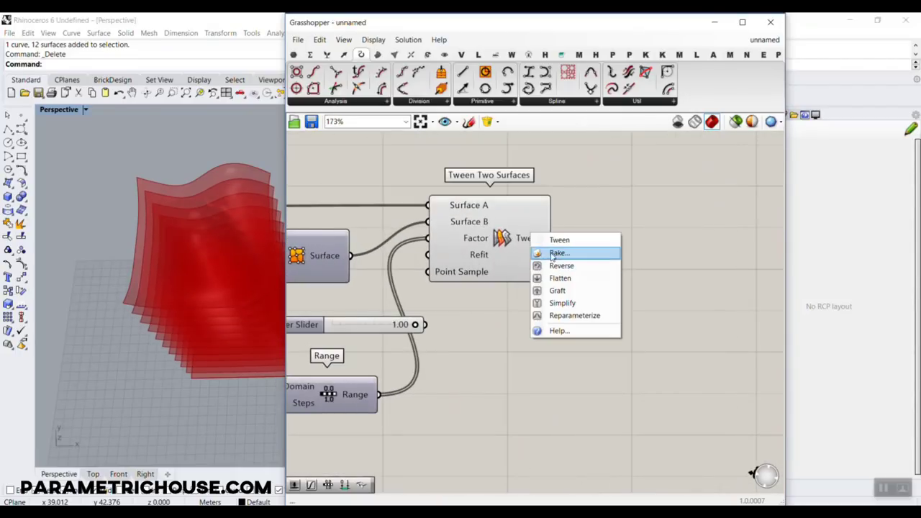
click(554, 251)
click(562, 407)
right_drag(221, 352, 191, 222)
scroll(144, 234, down, 6)
scroll(182, 233, up, 10)
scroll(185, 225, down, 1)
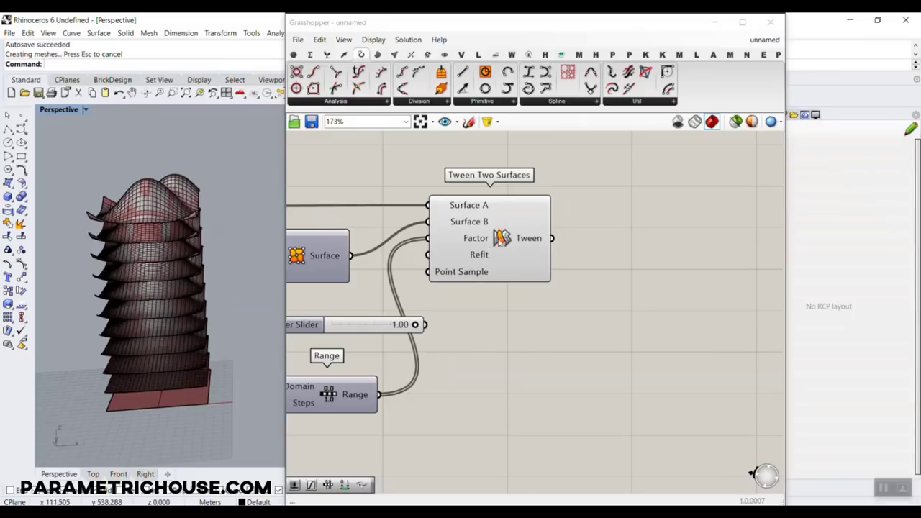
Step: Move the Tween Two Surfaces component farther from its inputs to make room on the canvas
right_drag(497, 239, 491, 260)
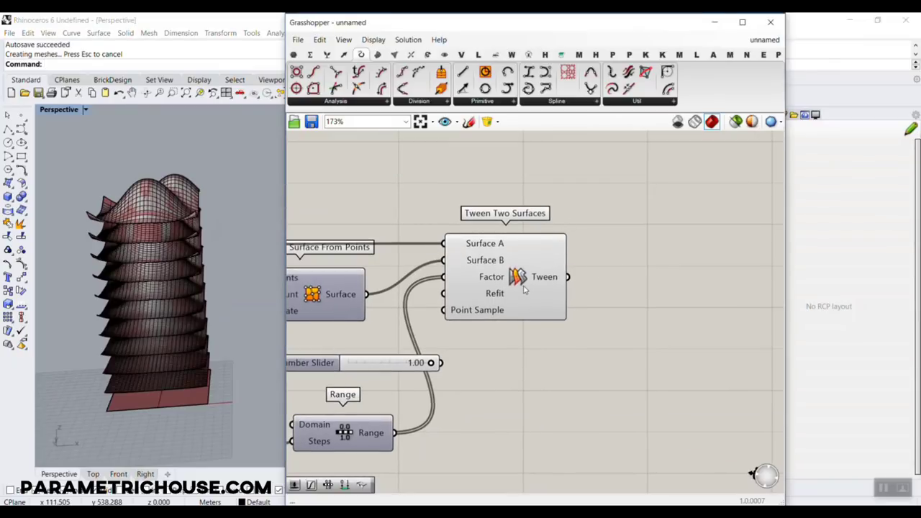
drag(523, 290, 573, 284)
click(583, 351)
scroll(552, 298, up, 3)
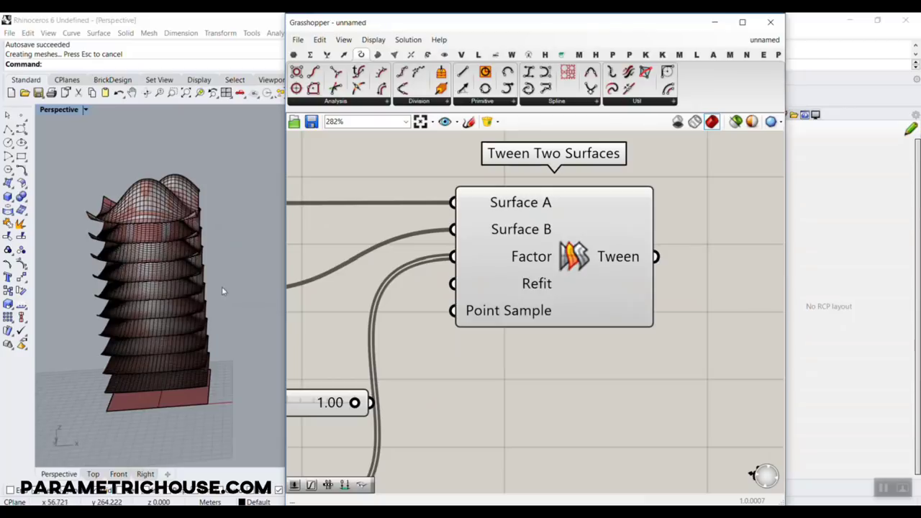
Step: Undo the bake of the tweened surfaces in Rhino and zoom in on the preview stack
click(249, 269)
key(ctrl+z)
right_drag(249, 269, 190, 242)
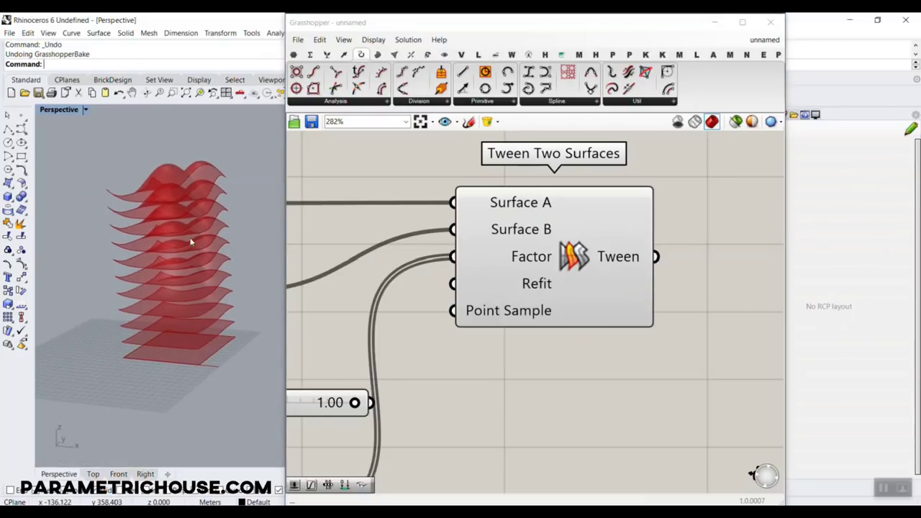
scroll(191, 242, up, 4)
Step: Add a number slider set to 10 and connect it to the Point Sample input of Tween Two Surfaces
mouse_move(505, 318)
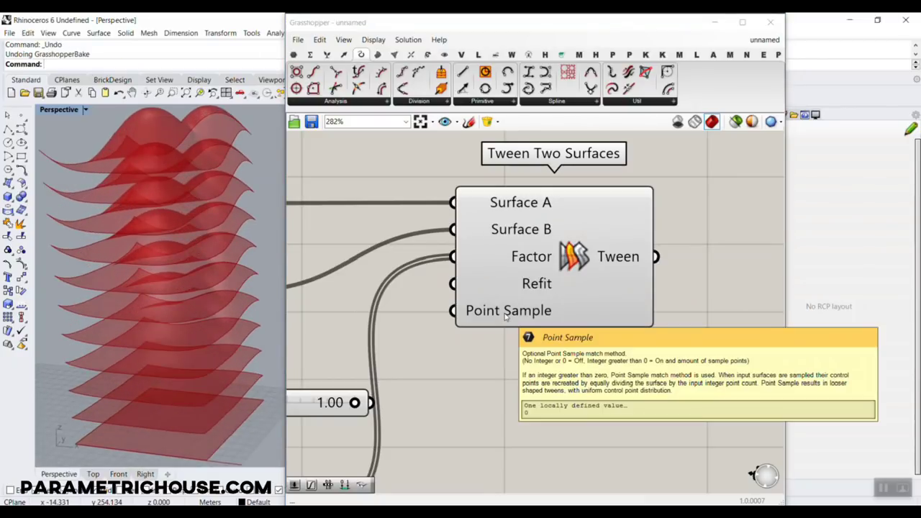
drag(506, 317, 657, 340)
double_click(501, 386)
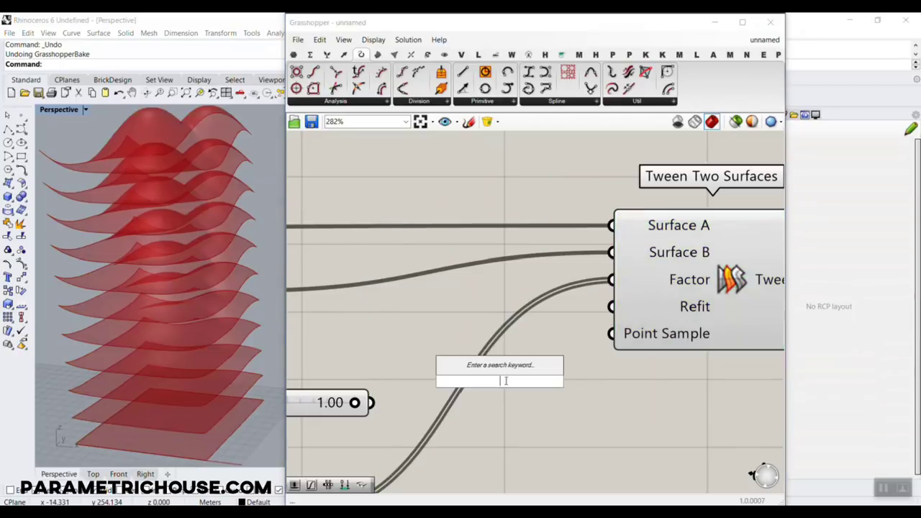
text(10)
key(Return)
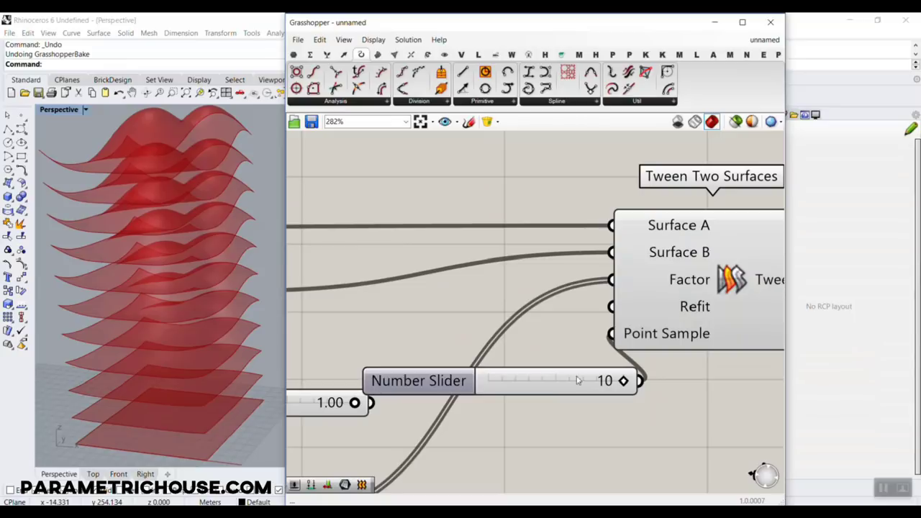
drag(547, 382, 492, 354)
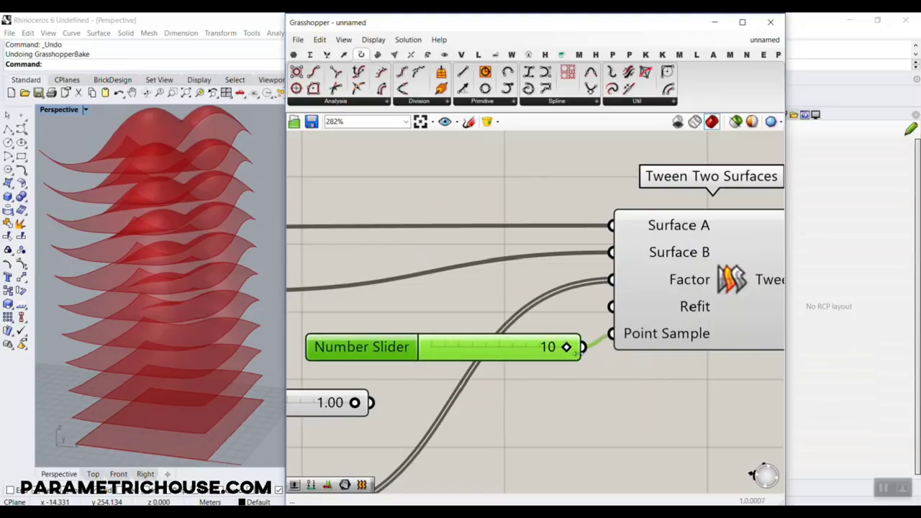
scroll(223, 274, down, 7)
right_drag(223, 273, 183, 288)
scroll(183, 288, up, 4)
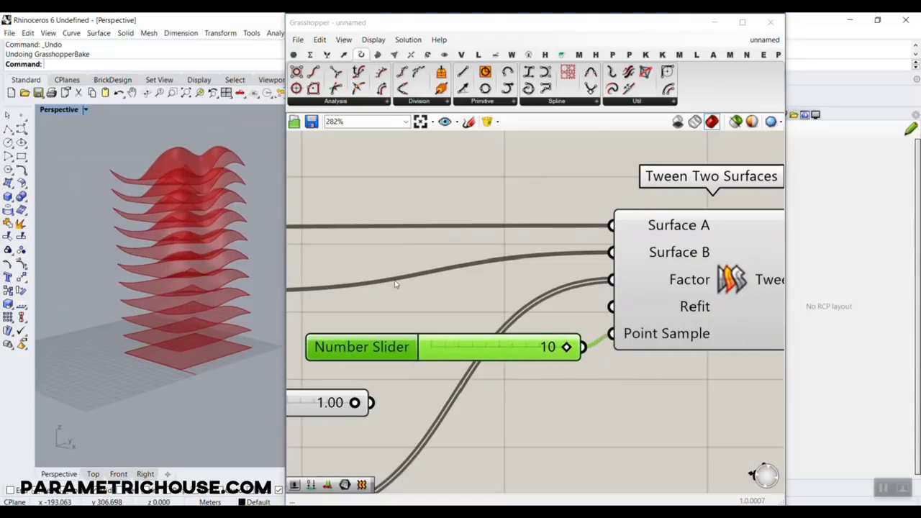
click(563, 348)
mouse_move(529, 349)
mouse_down()
mouse_move(483, 348)
mouse_move(524, 348)
mouse_up()
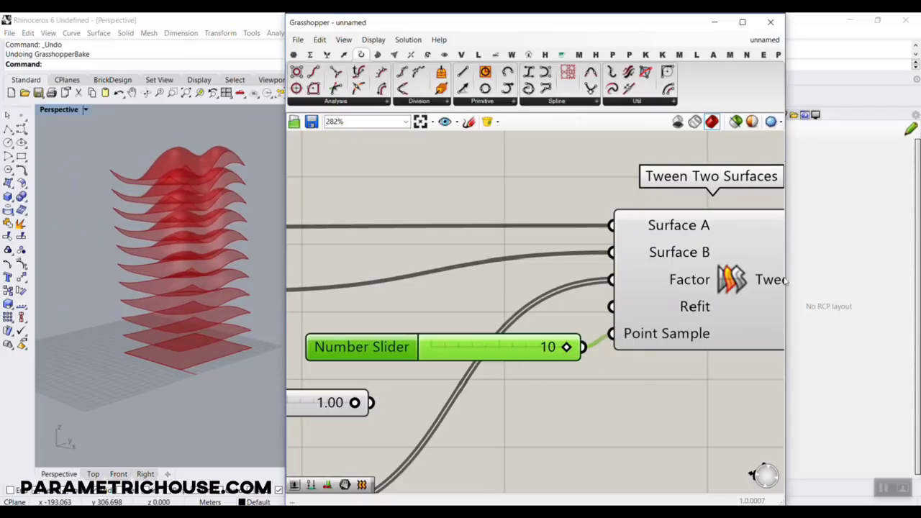
Step: Bake the point-sampled Tween output with the default attributes and examine the density of its isocurves up close
right_drag(786, 282, 655, 274)
right_click(638, 269)
click(650, 362)
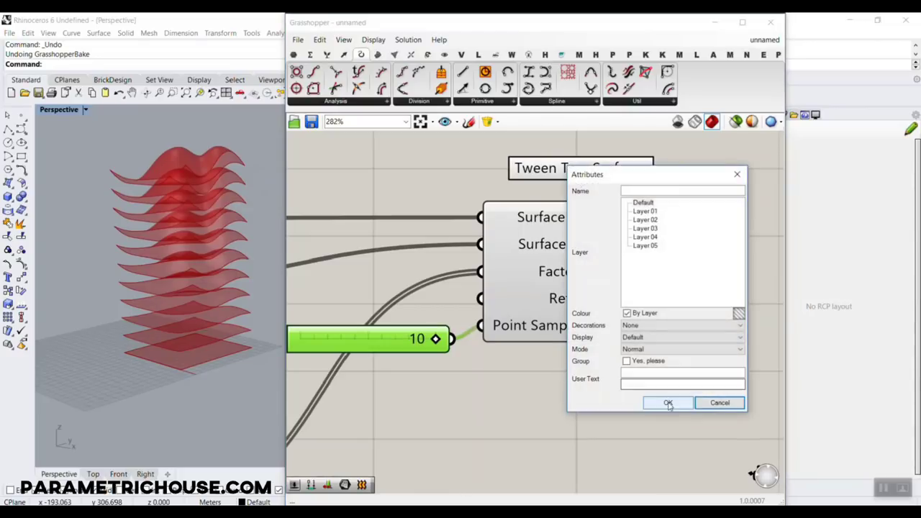
click(668, 403)
scroll(179, 252, up, 3)
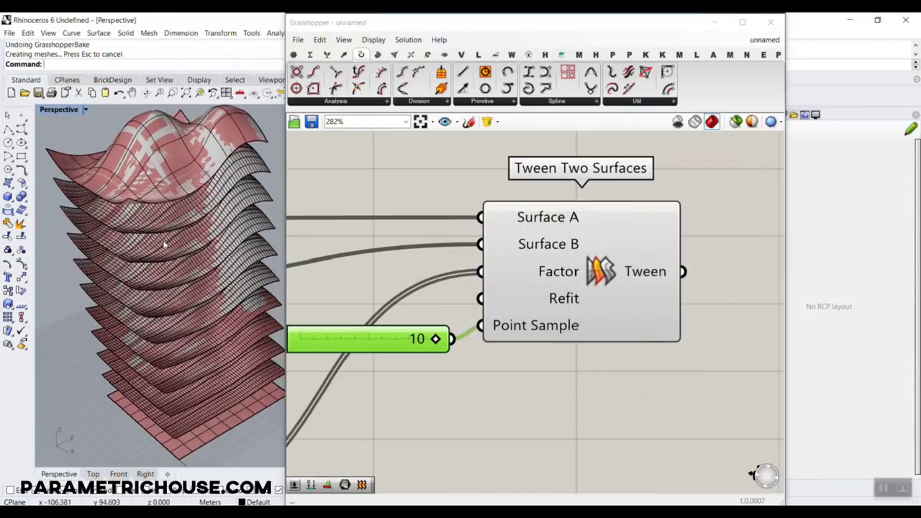
scroll(165, 245, up, 5)
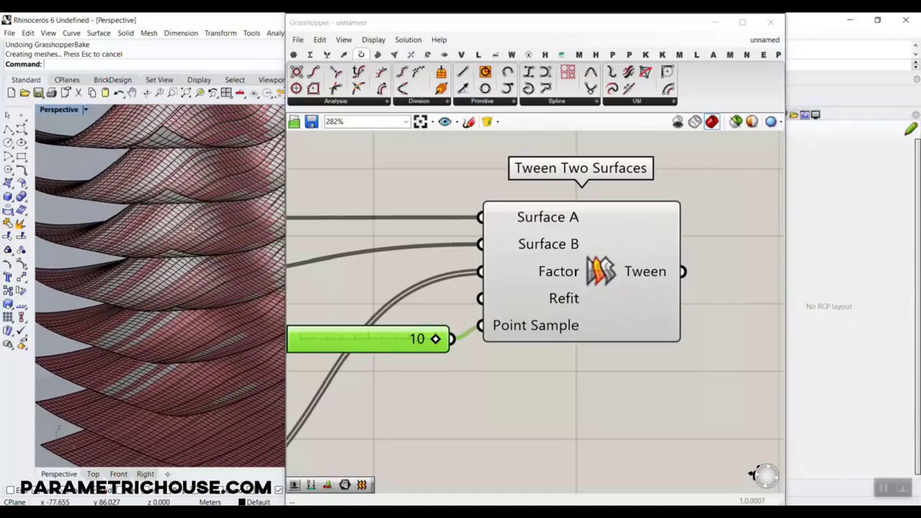
scroll(191, 237, up, 4)
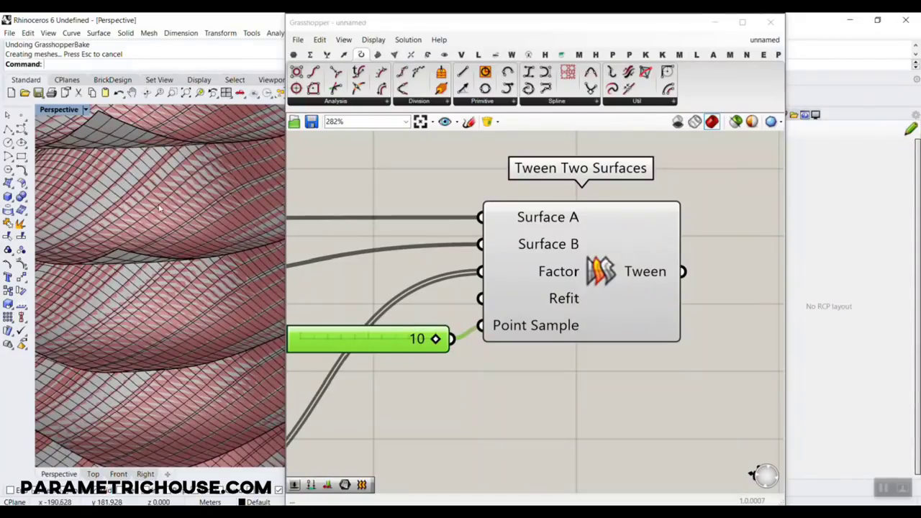
Step: Place a Rebuild Surface component beside Tween Two Surfaces and feed the Tween output into its Surface input
right_drag(774, 331, 685, 331)
double_click(684, 328)
text(reb)
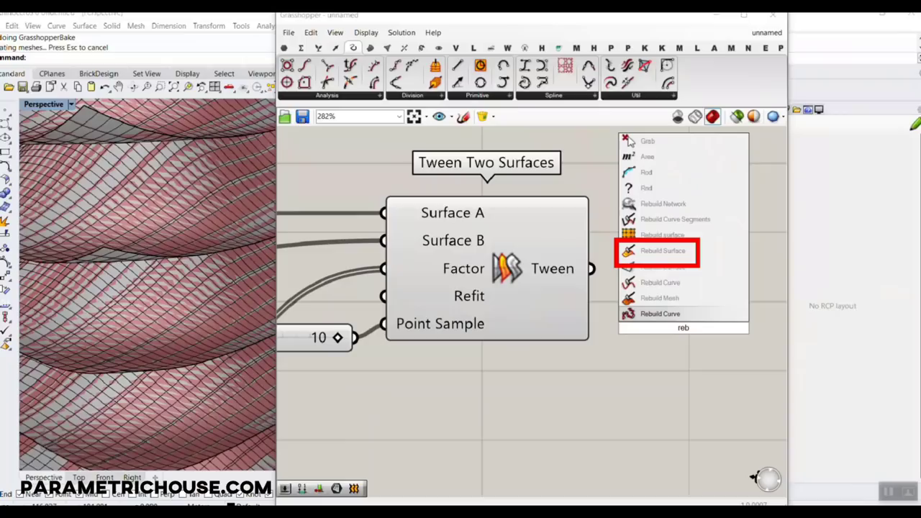
click(711, 423)
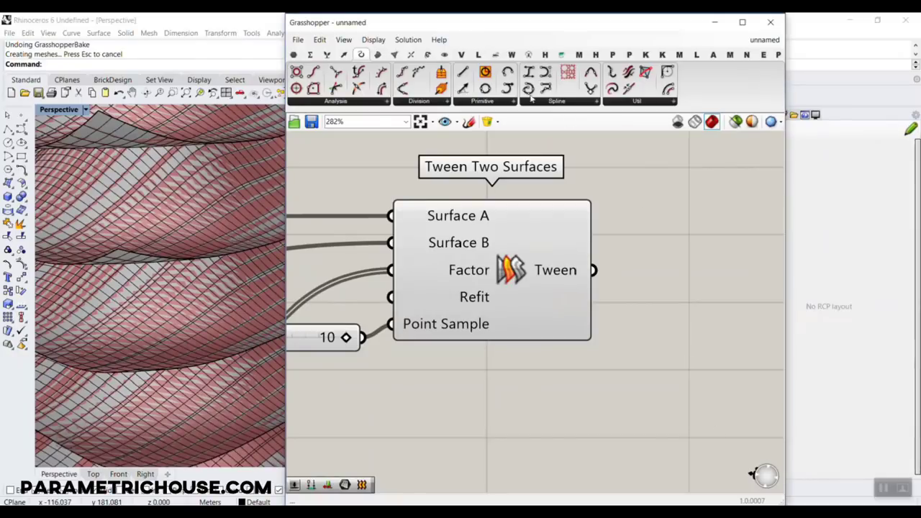
click(562, 56)
click(683, 101)
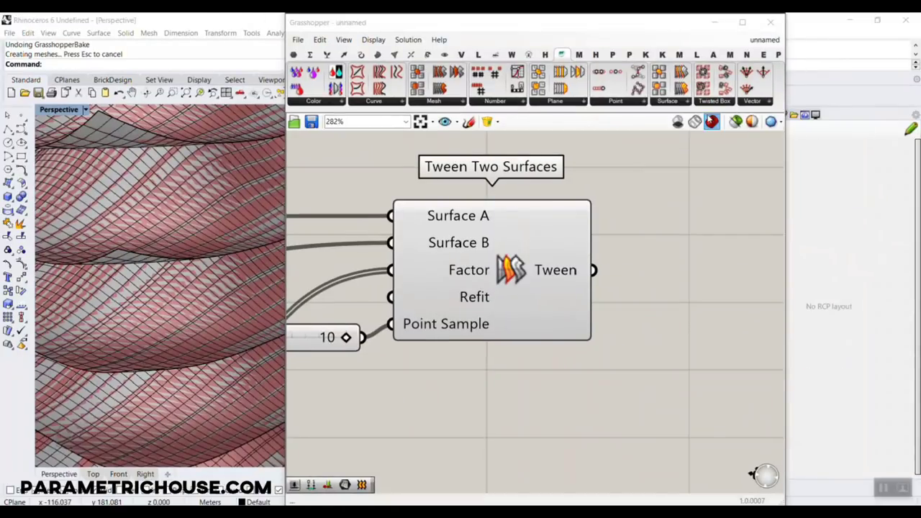
click(682, 102)
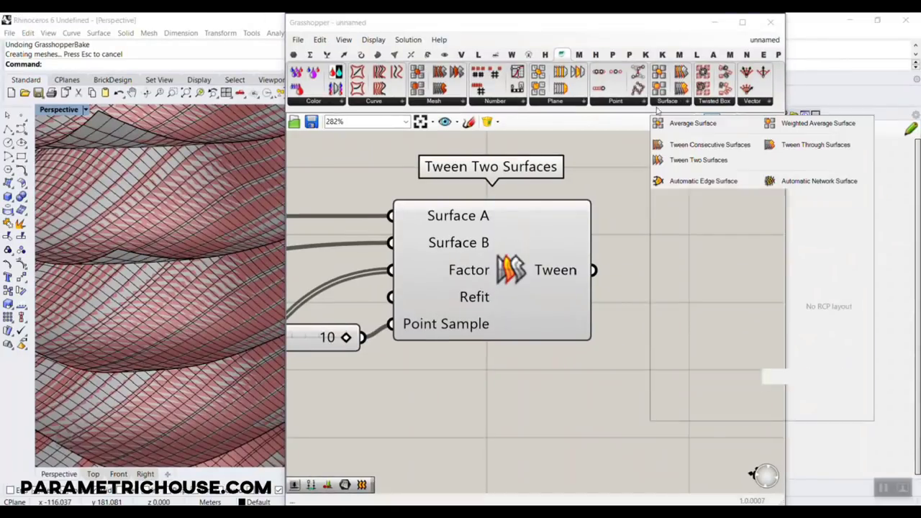
click(715, 281)
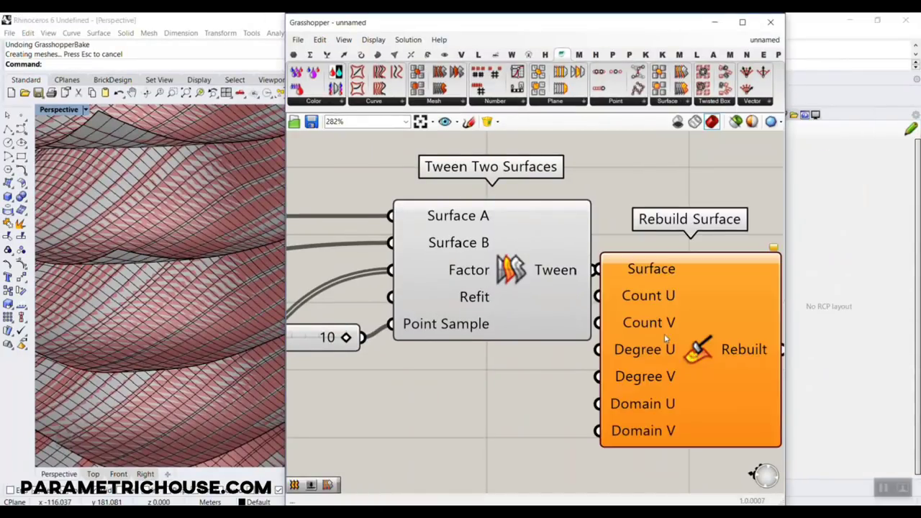
drag(665, 338, 725, 360)
right_drag(725, 345, 619, 328)
right_drag(459, 317, 489, 306)
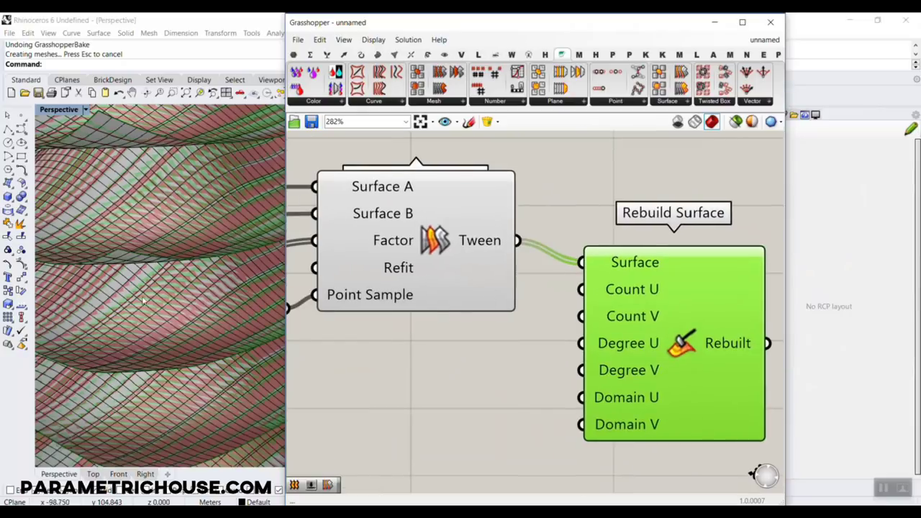
Step: Undo the bake of the point-sampled tween surfaces in Rhino
scroll(167, 295, down, 12)
click(241, 249)
key(ctrl+z)
Step: Add a number slider set to 15 and connect it to Rebuild Surface's Count U and Count V inputs
double_click(395, 357)
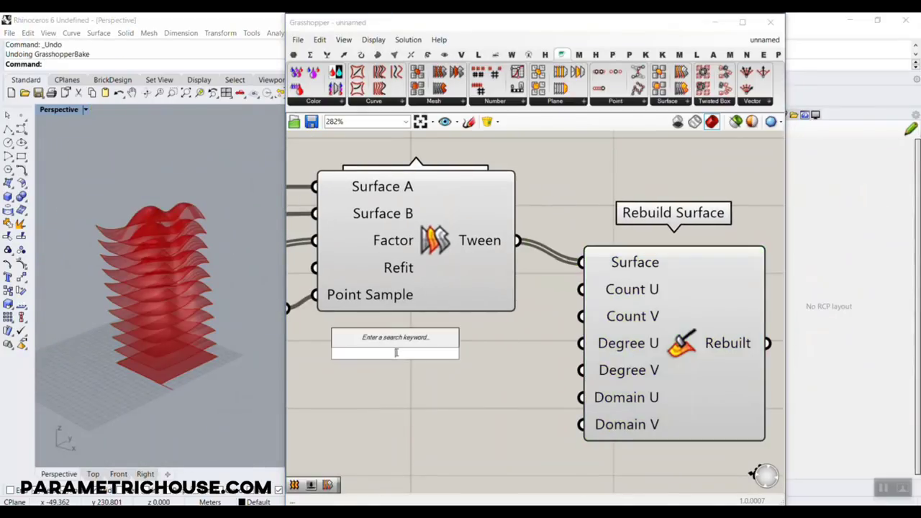
text(15)
key(Return)
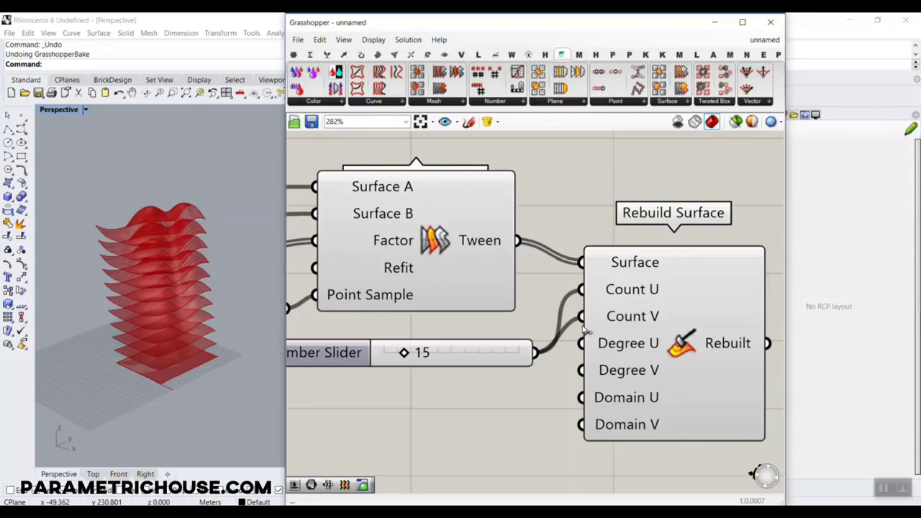
Step: Bake the Rebuilt output of Rebuild Surface with the default attributes and inspect the rebuilt isocurve grid
right_drag(587, 331, 450, 272)
right_click(600, 279)
click(615, 294)
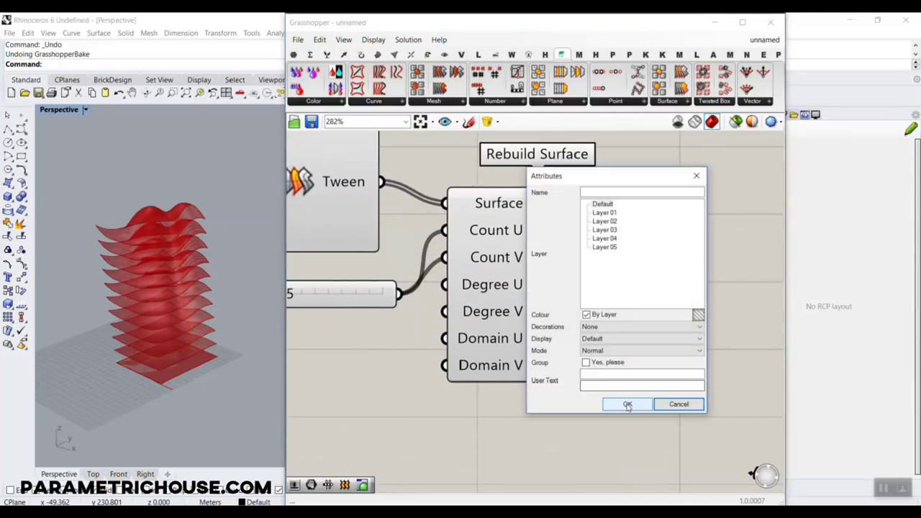
click(627, 405)
scroll(230, 237, up, 8)
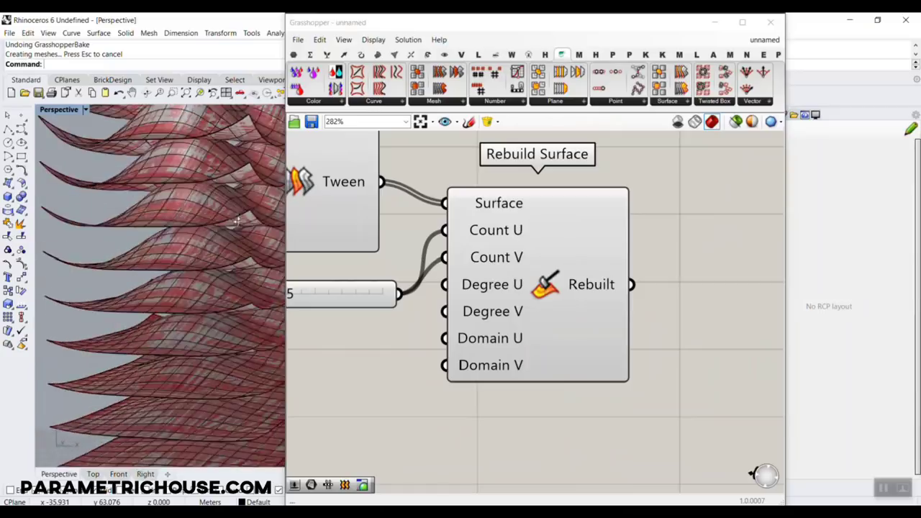
right_drag(236, 223, 183, 240)
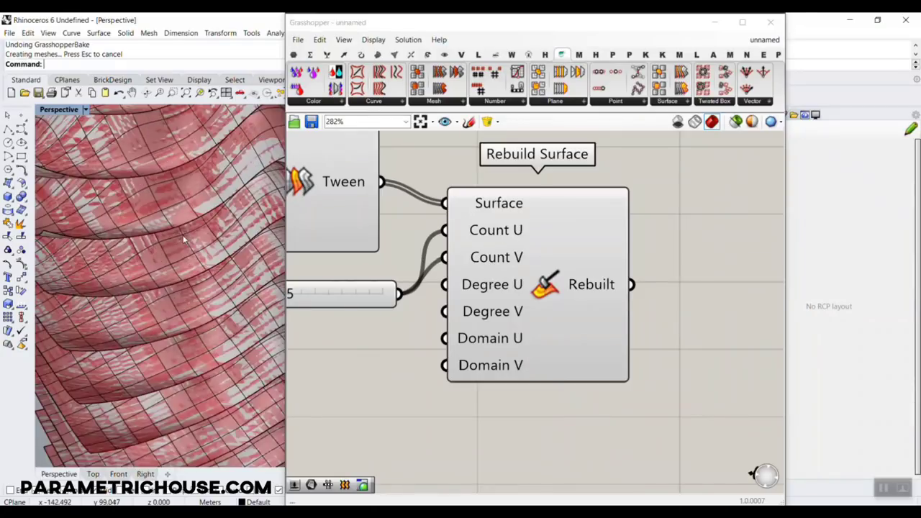
scroll(224, 201, down, 6)
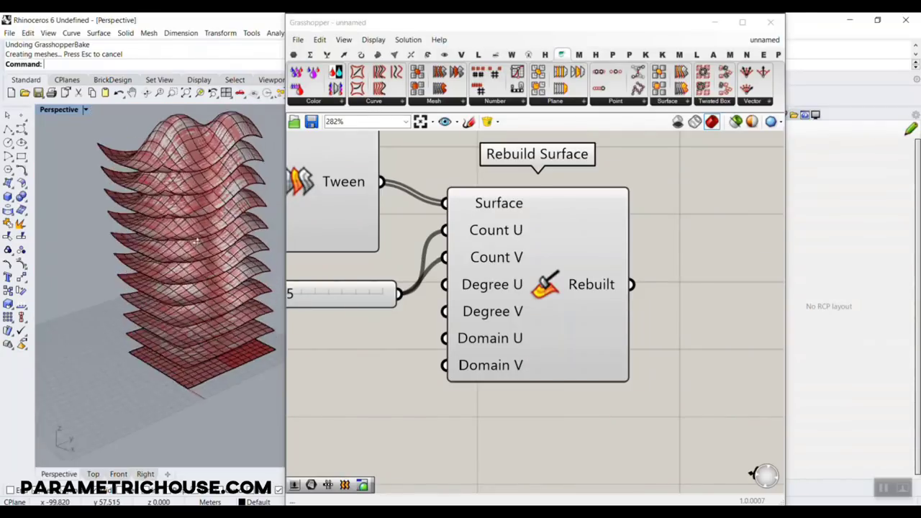
right_drag(223, 204, 199, 244)
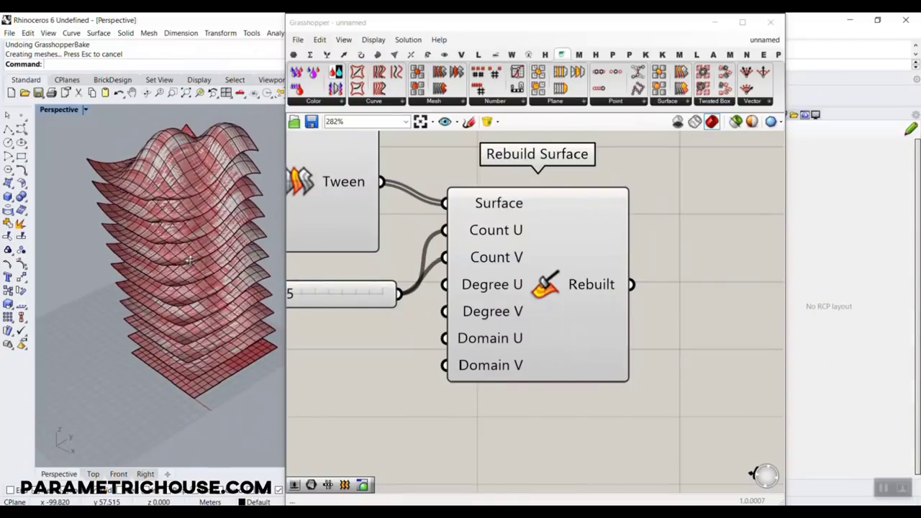
Step: Undo the bake of the rebuilt surfaces and view the whole preview stack
scroll(199, 243, down, 7)
key(ctrl+z)
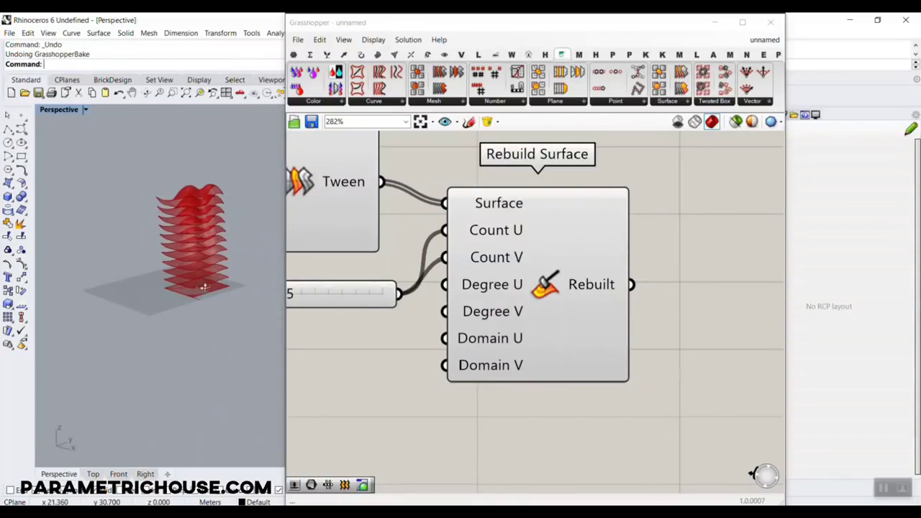
scroll(203, 281, up, 4)
scroll(216, 274, down, 7)
right_drag(212, 273, 248, 306)
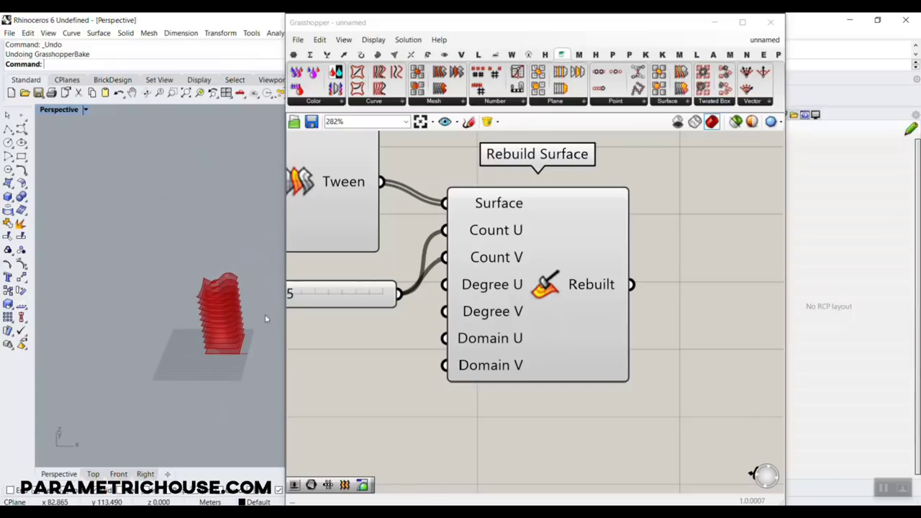
Step: Draw a rectangular plane surface on the ground beside the tweened stack in the Rhino Perspective viewport
right_drag(449, 259, 626, 284)
scroll(626, 284, down, 4)
right_drag(503, 265, 543, 269)
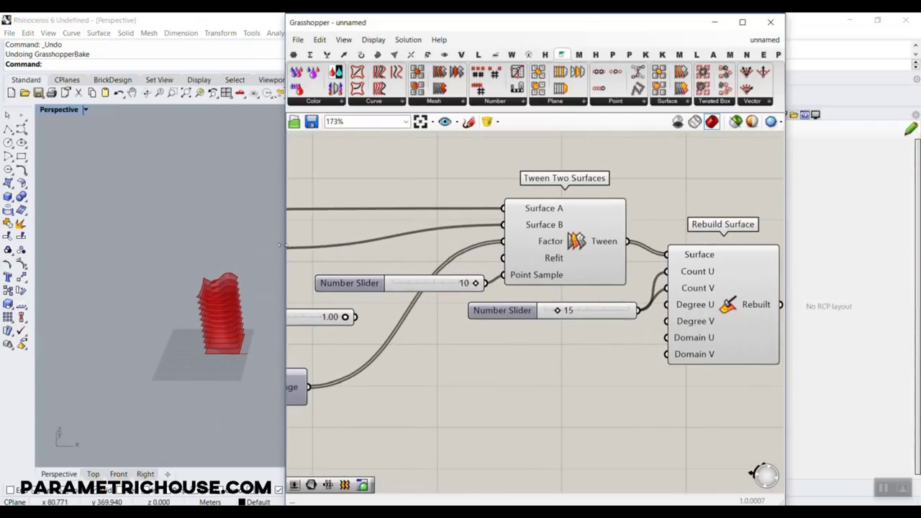
drag(281, 241, 444, 244)
scroll(312, 261, down, 2)
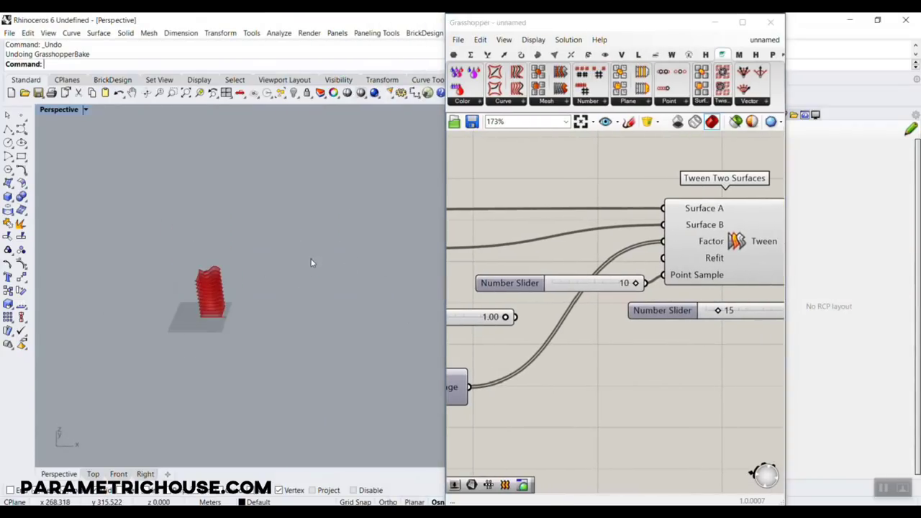
click(11, 187)
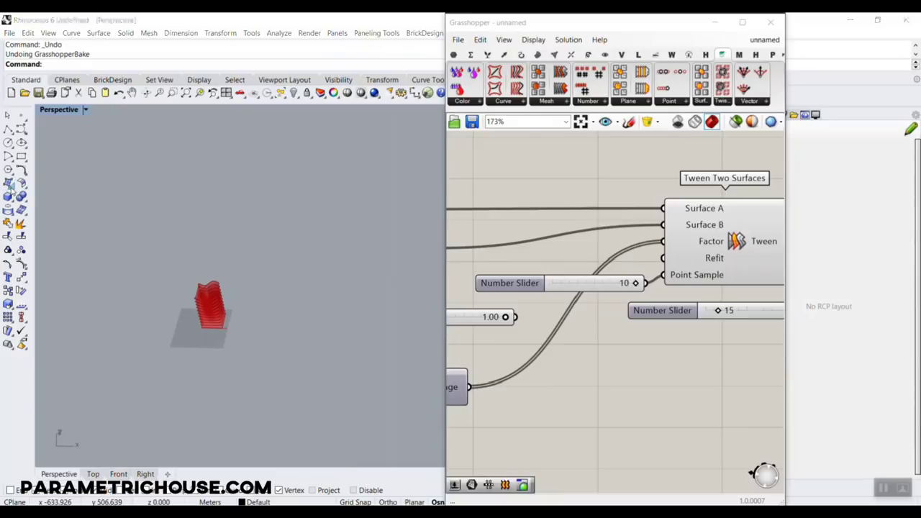
click(104, 190)
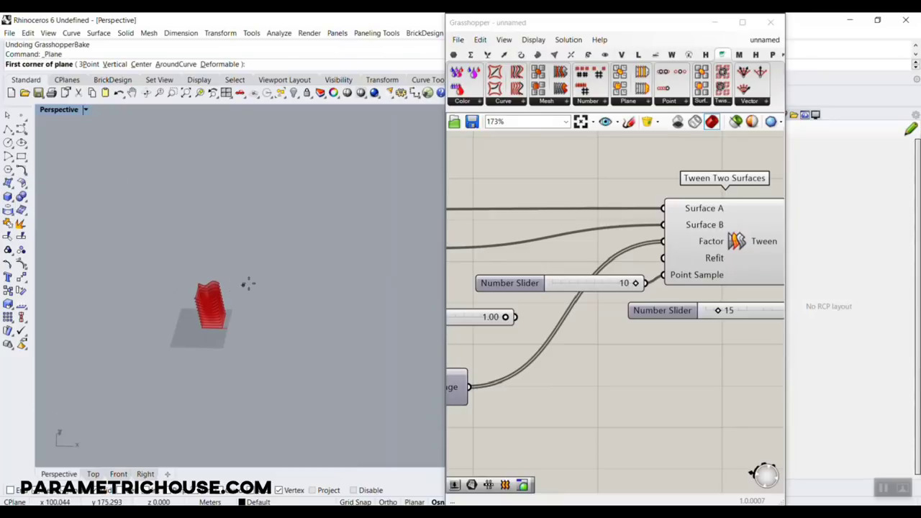
click(242, 284)
click(340, 355)
Step: Rebuild the new plane with a point count of 30 in U and V and degree 3, deleting the input
scroll(310, 341, up, 6)
click(302, 296)
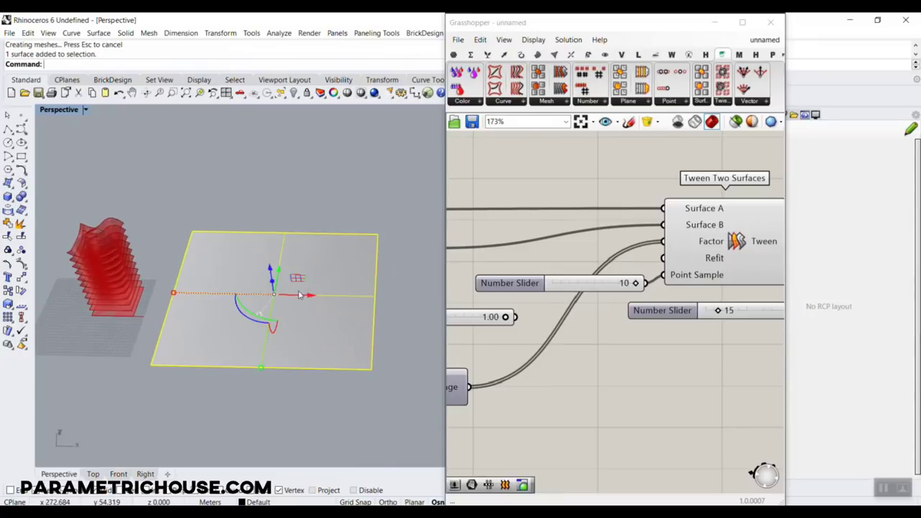
text(Rebuild)
key(Return)
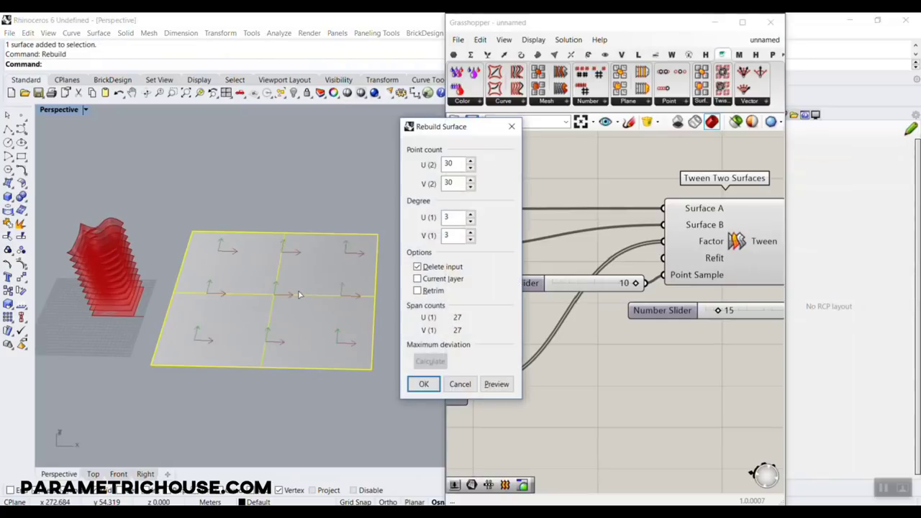
key(Return)
right_drag(311, 326, 305, 285)
Step: Make a duplicate of the rebuilt plane and place it vertically above the original
click(281, 224)
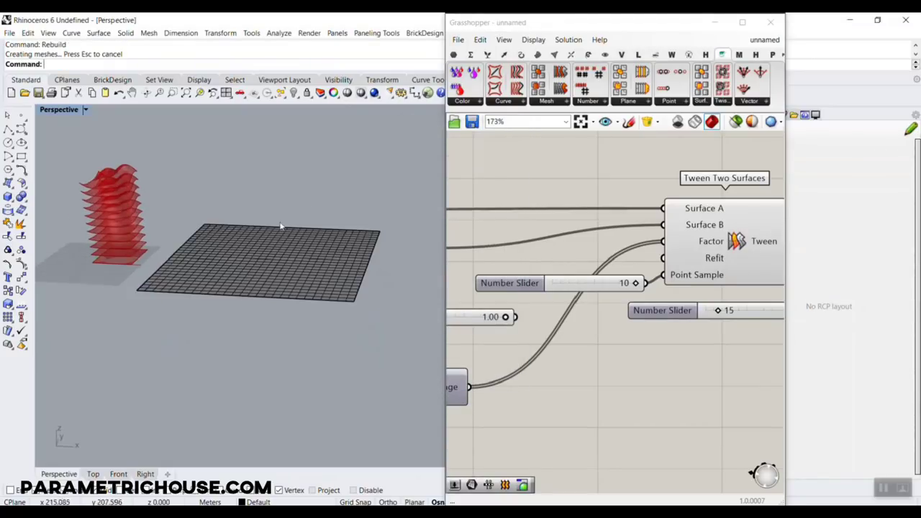
click(274, 249)
drag(273, 227, 302, 185)
key(alt)
click(302, 184)
right_drag(302, 184, 297, 221)
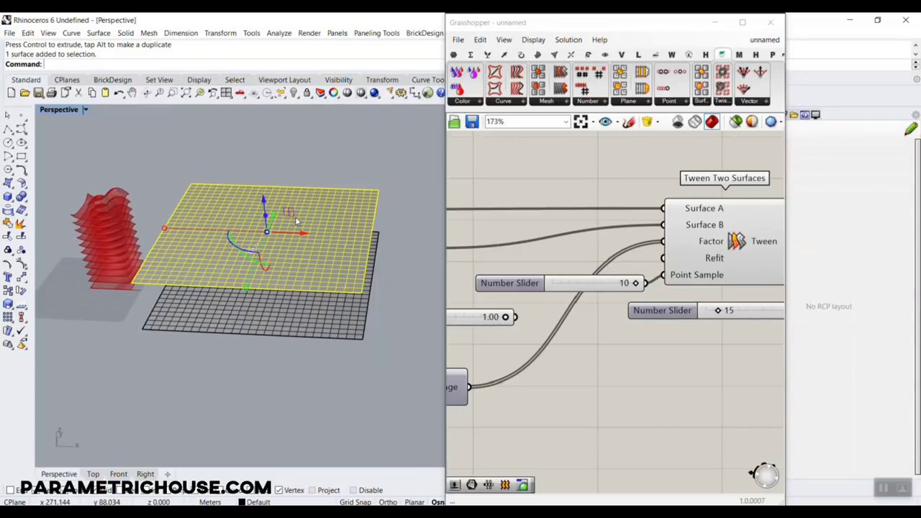
Step: Soft-edit the upper plane with U_Distance 200 and V_Distance 200, pulling a point near its far corner upward
text(SoftEditSrf)
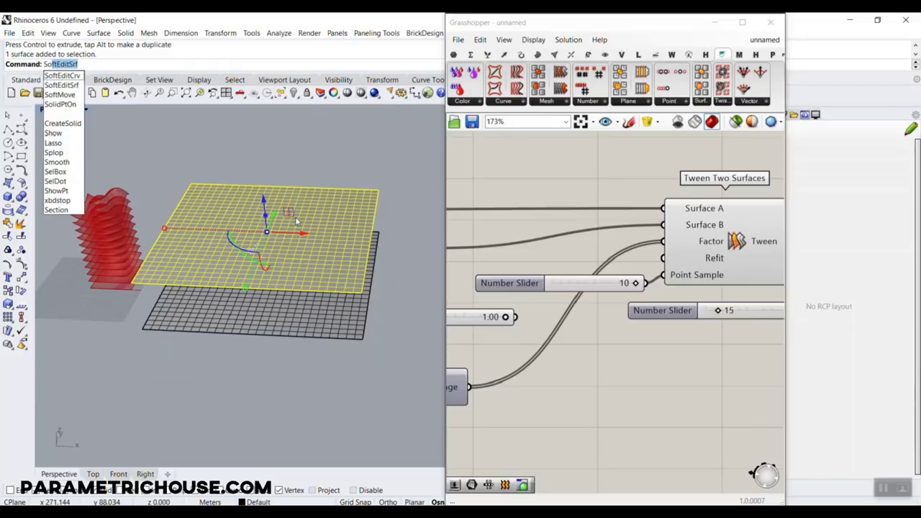
key(Return)
click(297, 216)
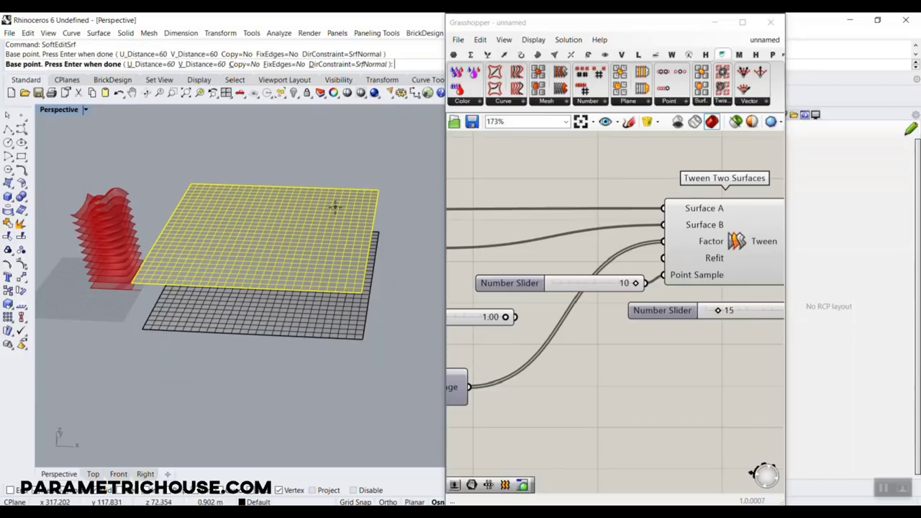
click(62, 65)
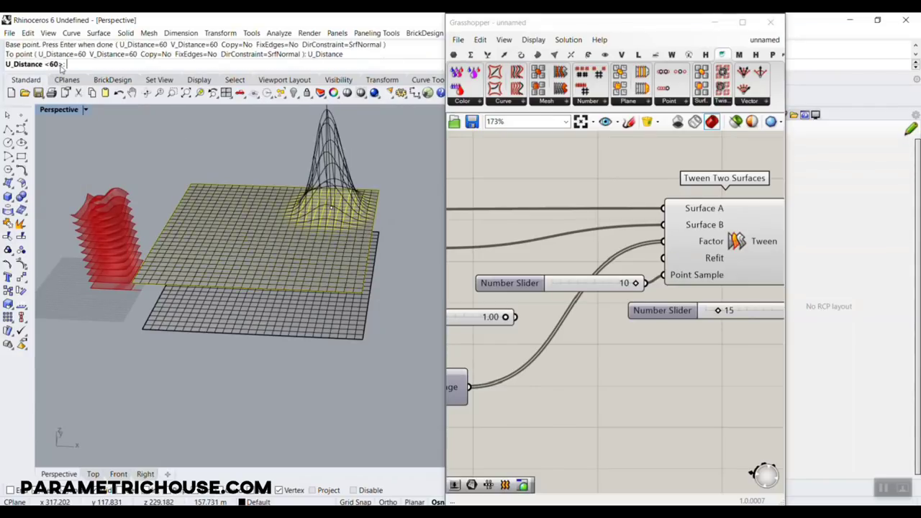
text(200)
key(Return)
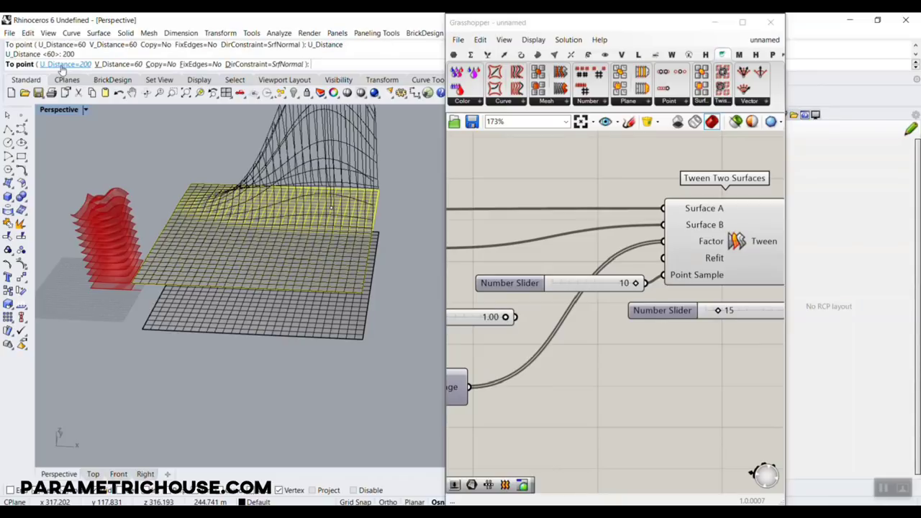
click(119, 64)
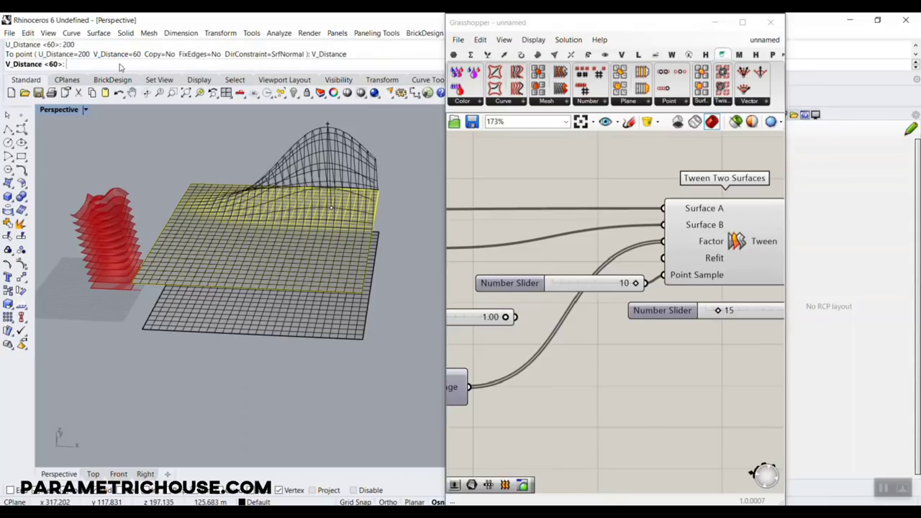
key(Return)
click(329, 138)
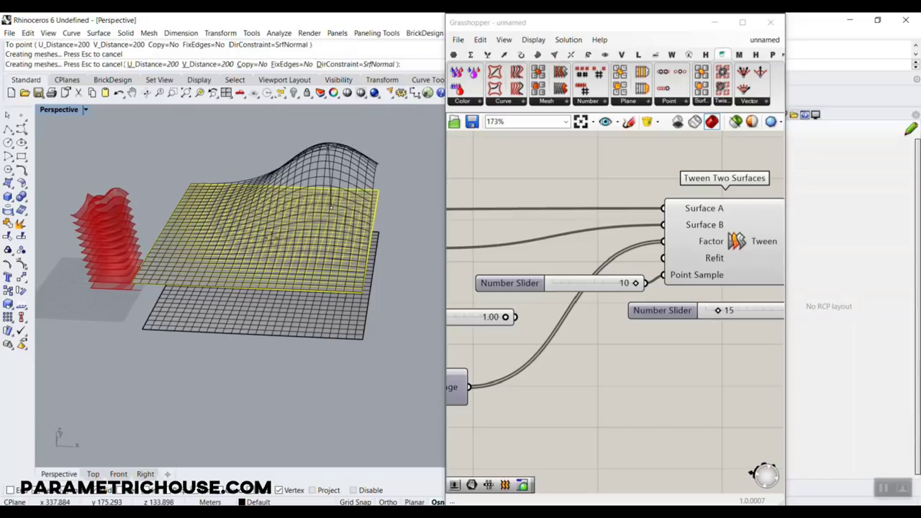
Step: Raise a second bump on the opposite side of the upper plane and finish the soft edit
click(206, 242)
click(192, 165)
key(Return)
scroll(264, 238, down, 6)
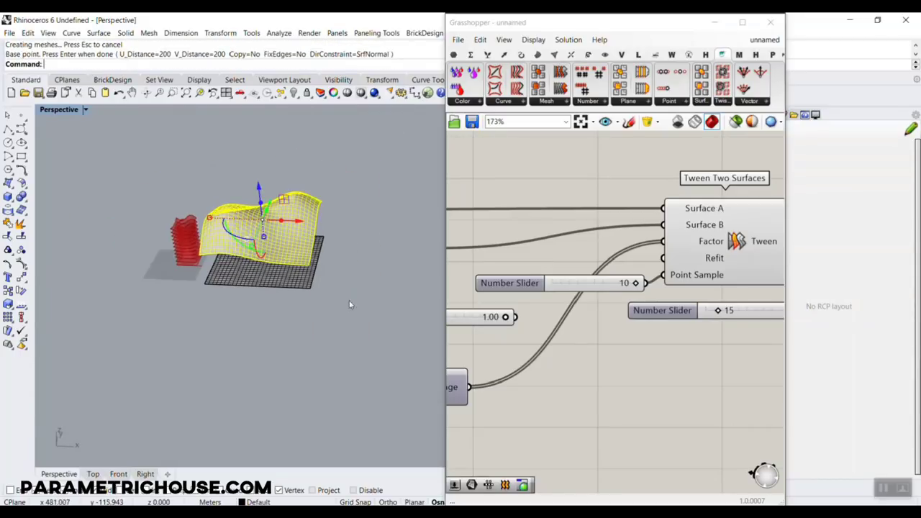
Step: Select the flat and the wavy surface together and rotate them 90 degrees so they stand upright
drag(350, 303, 248, 206)
right_drag(248, 215, 253, 205)
scroll(250, 217, up, 5)
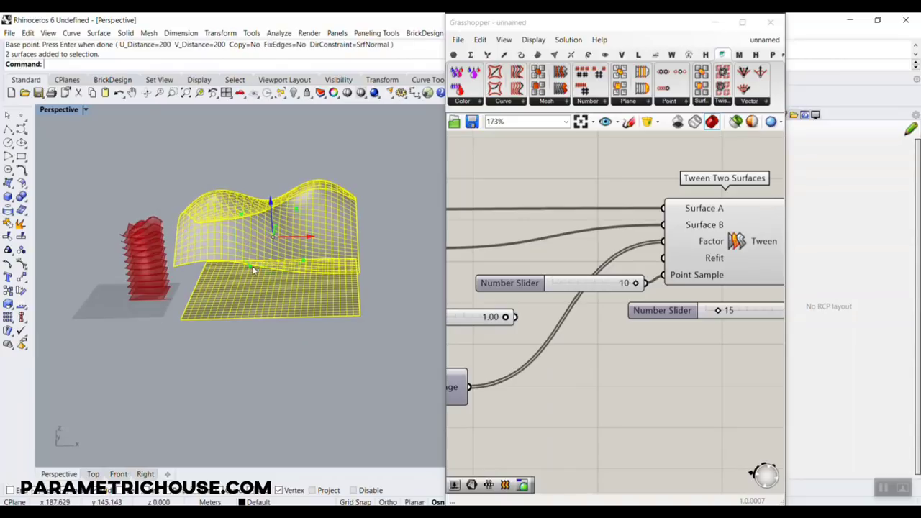
click(254, 269)
text(90)
key(Return)
click(338, 281)
scroll(352, 281, down, 5)
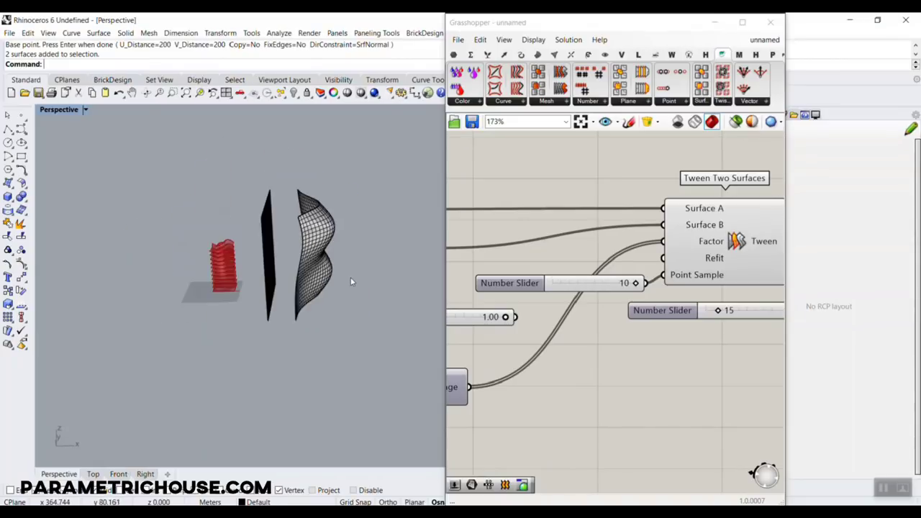
right_drag(352, 281, 224, 277)
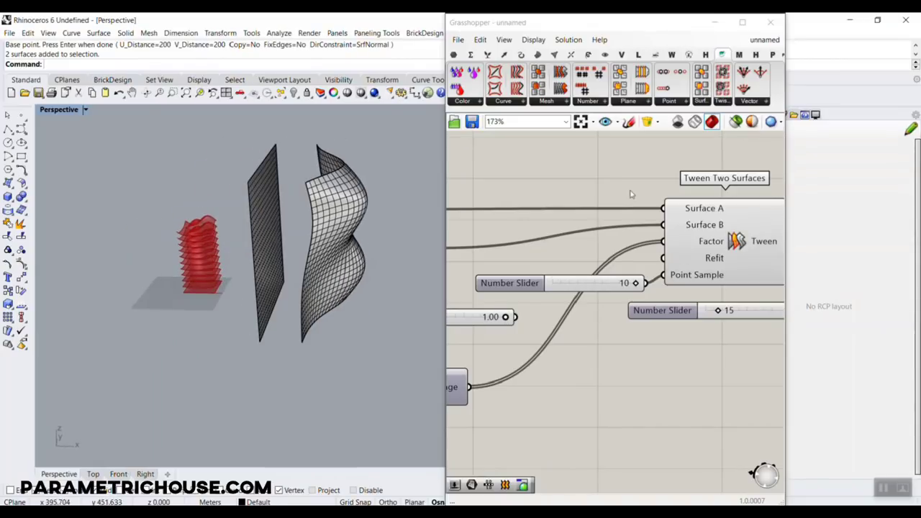
Step: Add two Surface parameters and connect them to the Surface A and Surface B inputs of Tween Two Surfaces
right_drag(660, 217, 608, 225)
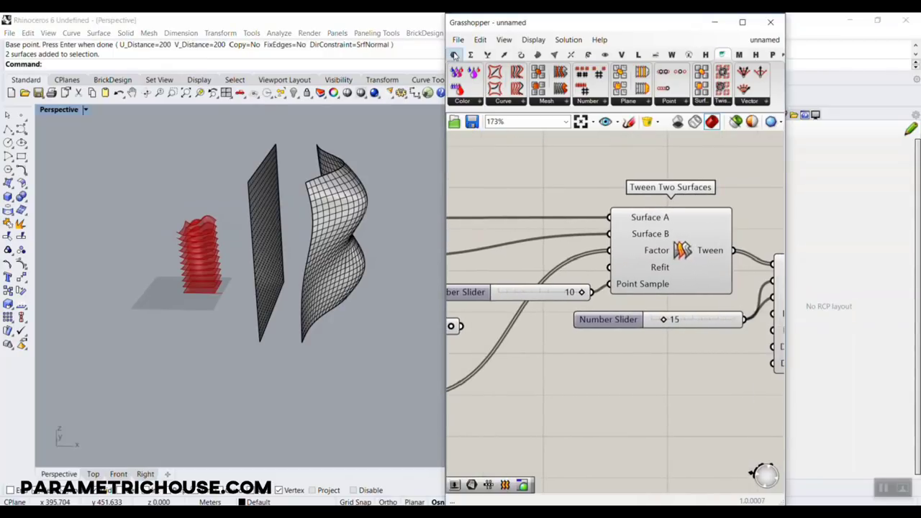
click(453, 54)
click(517, 102)
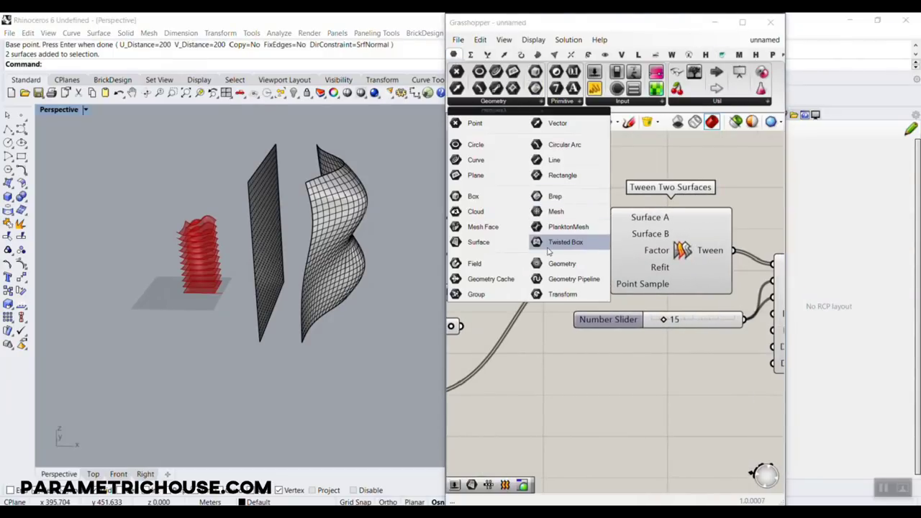
click(479, 241)
click(539, 208)
drag(560, 207, 608, 217)
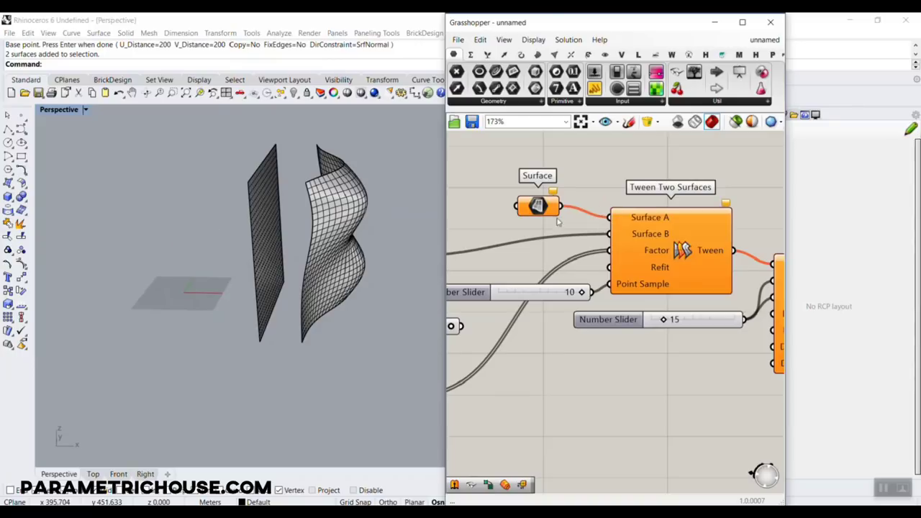
alt+drag(549, 212, 608, 234)
click(578, 219)
Step: Reference the flat upright surface in the first Surface parameter and the wavy one in the second
right_click(538, 207)
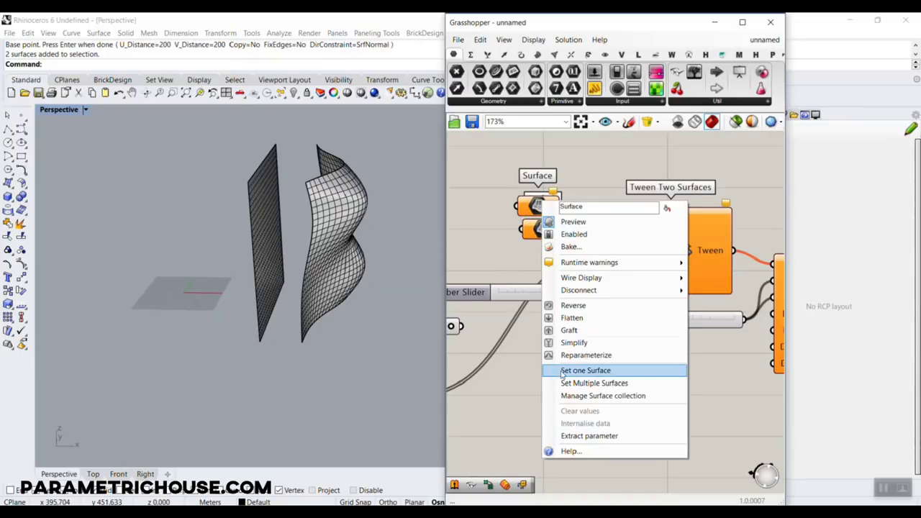
click(576, 371)
click(283, 234)
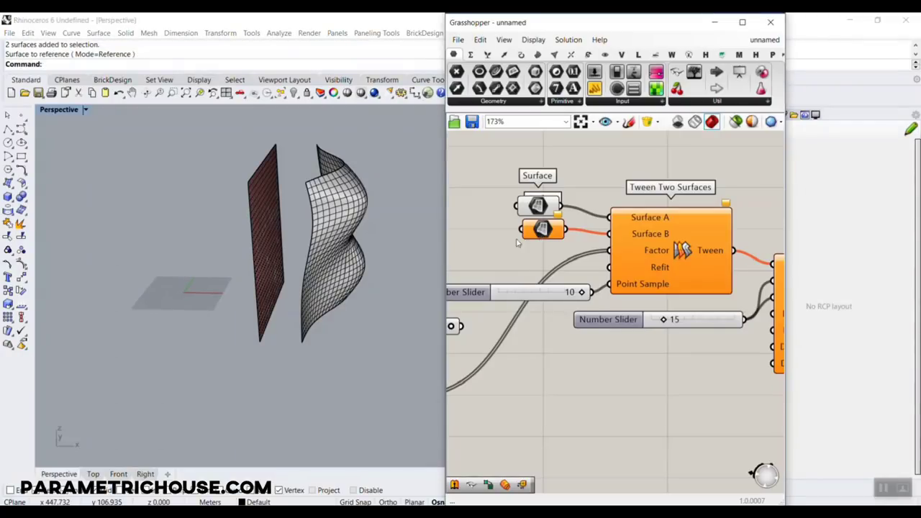
right_click(542, 229)
click(584, 401)
click(335, 211)
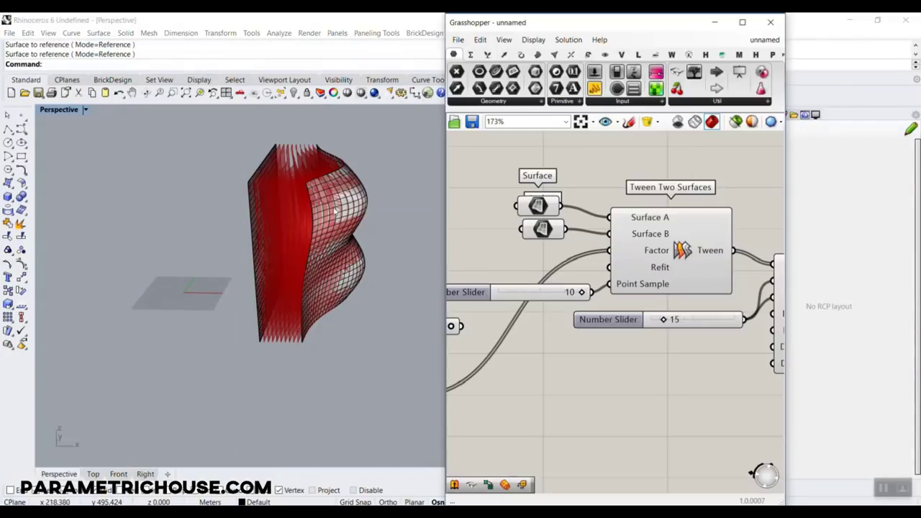
Step: Move the wavy Rhino surface farther from the flat one to spread out the tweened surfaces
right_drag(335, 212, 314, 218)
scroll(323, 220, down, 4)
click(324, 218)
drag(359, 236, 436, 263)
click(401, 170)
right_drag(287, 224, 361, 249)
scroll(359, 249, up, 3)
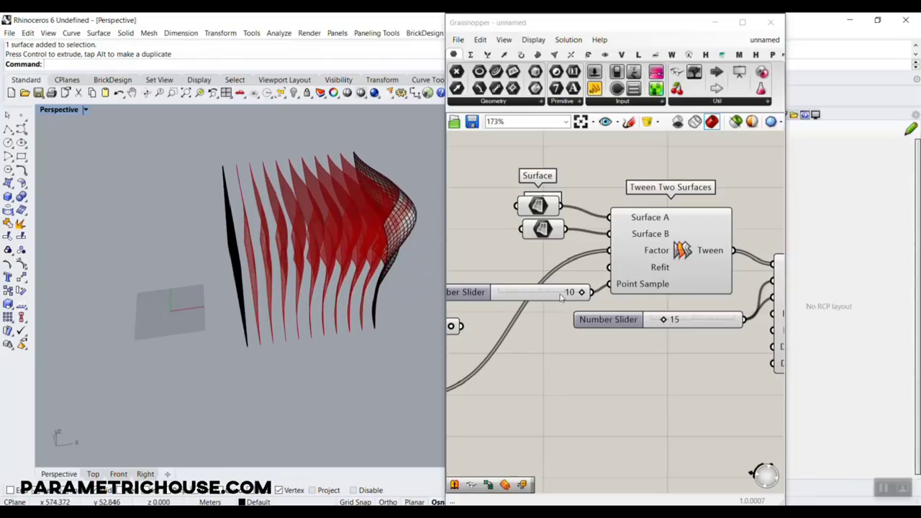
Step: Drive Tween Two Surfaces' Factor with the single slider set to 0.57, and reconnect the Range output to Factor
right_drag(531, 299, 653, 275)
right_drag(599, 300, 578, 303)
drag(564, 304, 712, 228)
drag(556, 306, 522, 327)
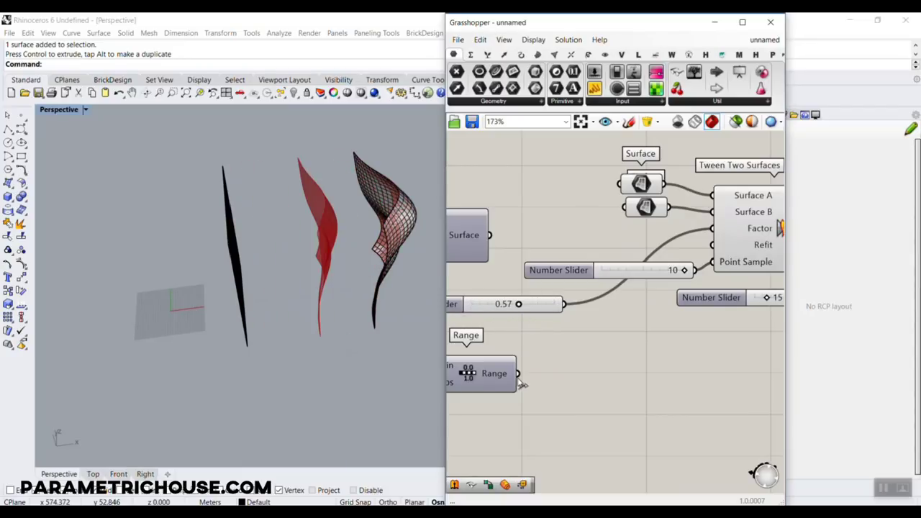
drag(518, 375, 714, 240)
right_drag(357, 275, 304, 263)
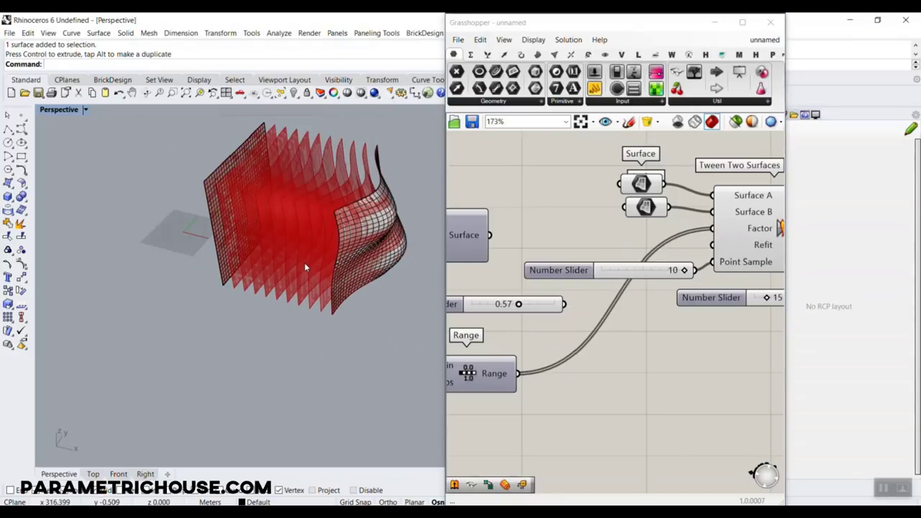
Step: Examine the Tween Two Surfaces output close up between the flat and the wavy surface
right_drag(610, 244, 555, 241)
right_drag(717, 169, 628, 202)
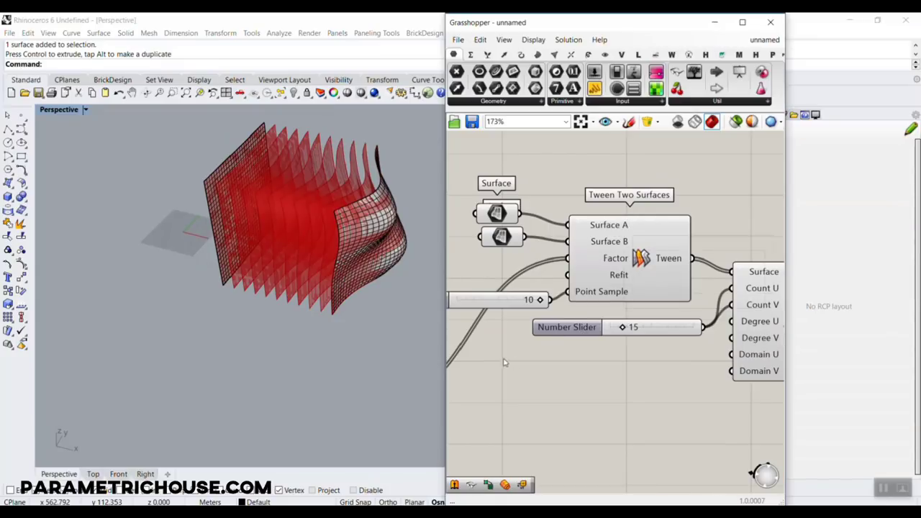
click(652, 250)
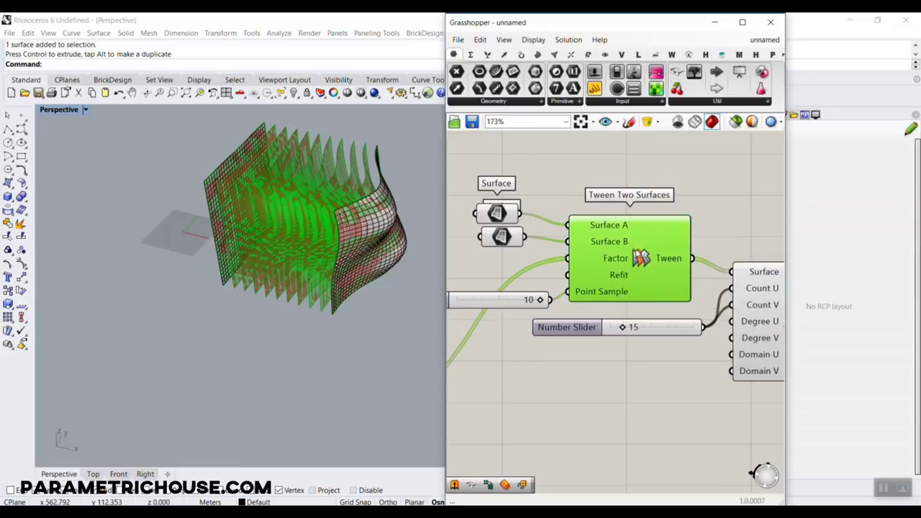
click(538, 397)
scroll(363, 276, up, 5)
right_drag(343, 300, 348, 245)
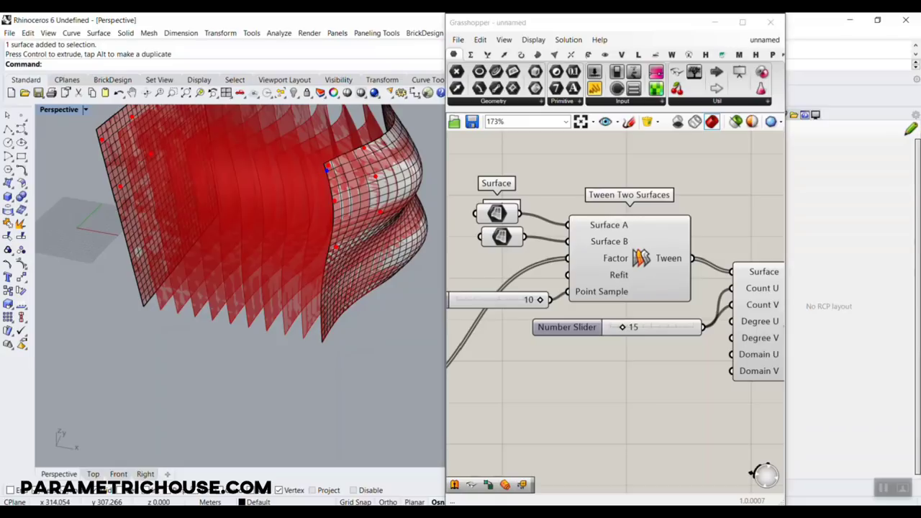
drag(328, 166, 102, 140)
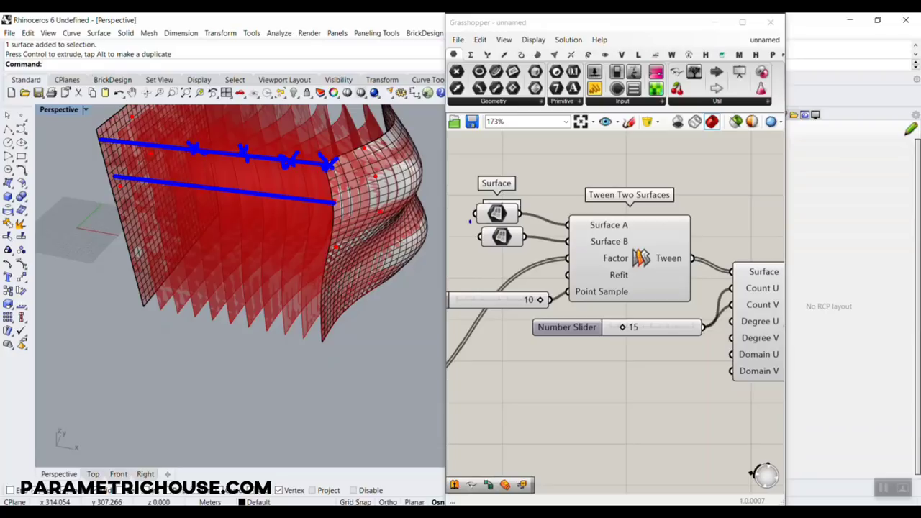
Step: Place a Surface From Points component and a Flip Matrix component above Tween Two Surfaces
click(537, 55)
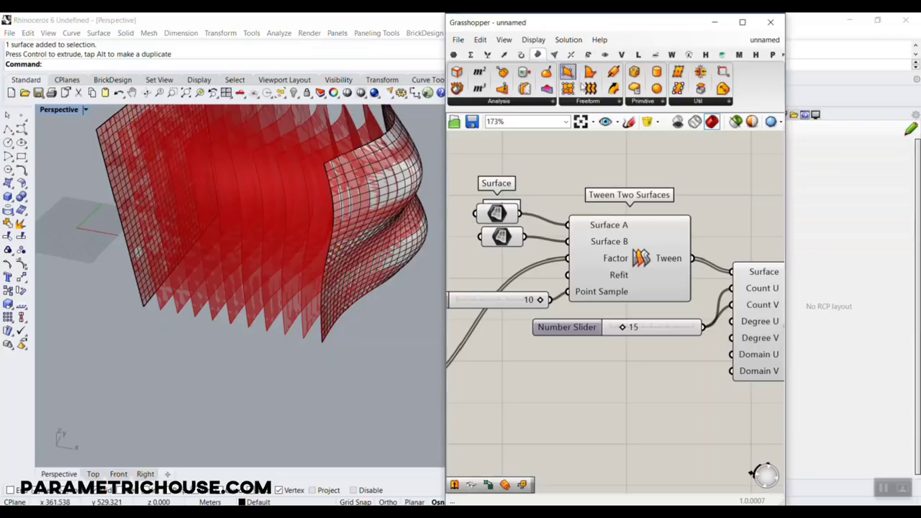
drag(568, 88, 596, 252)
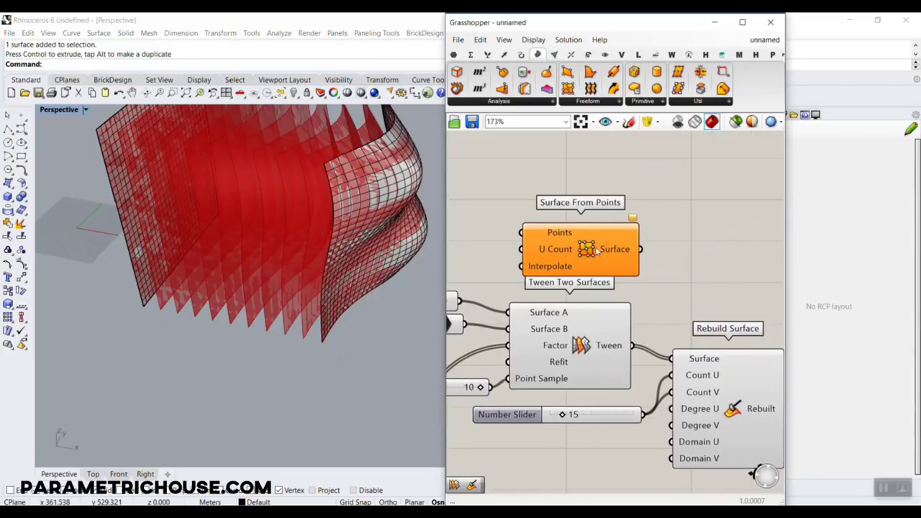
double_click(575, 181)
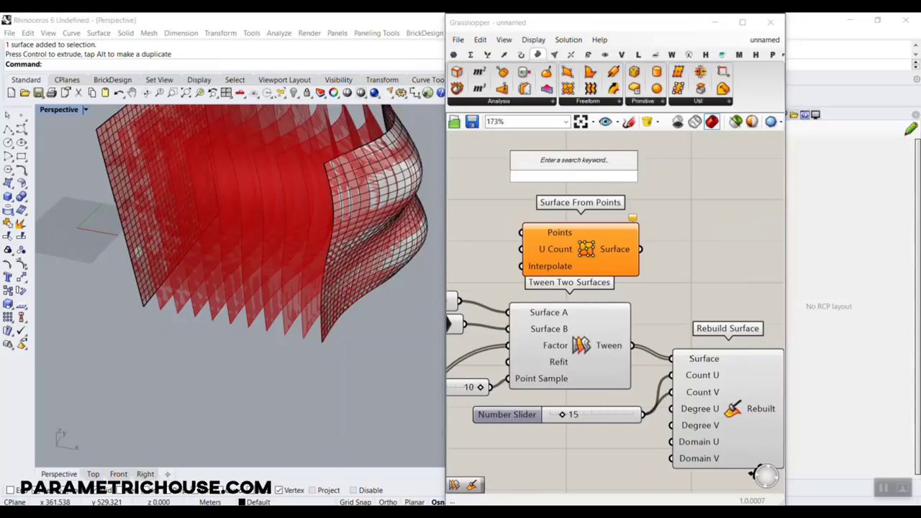
text(flip)
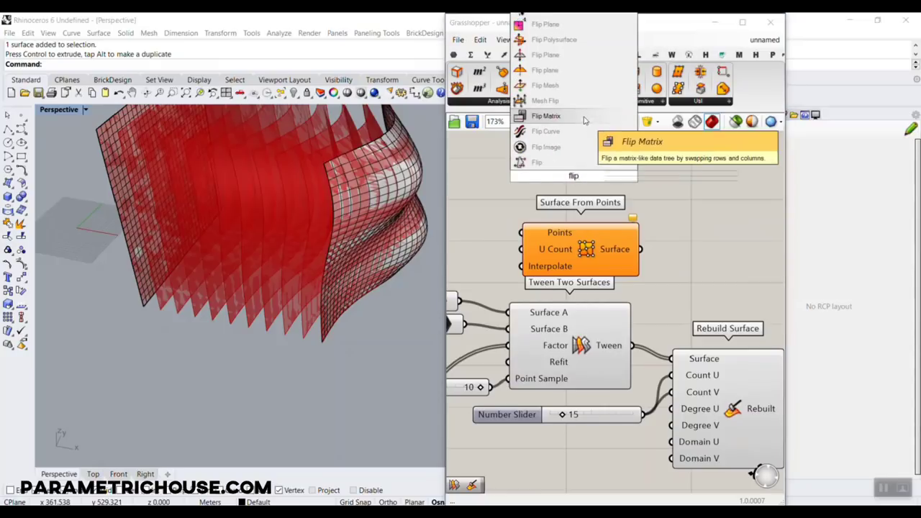
click(584, 119)
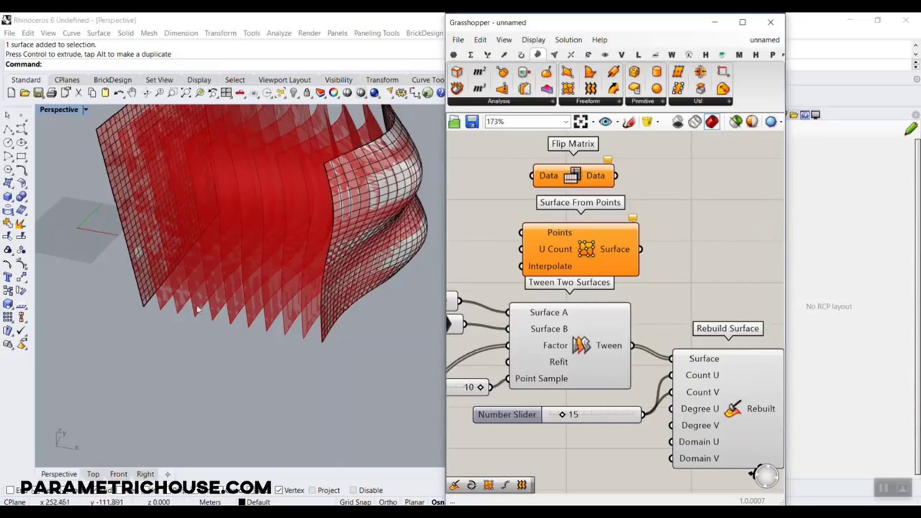
Step: Delete the unconnected Surface From Points and Flip Matrix components from the canvas
right_drag(196, 310, 365, 263)
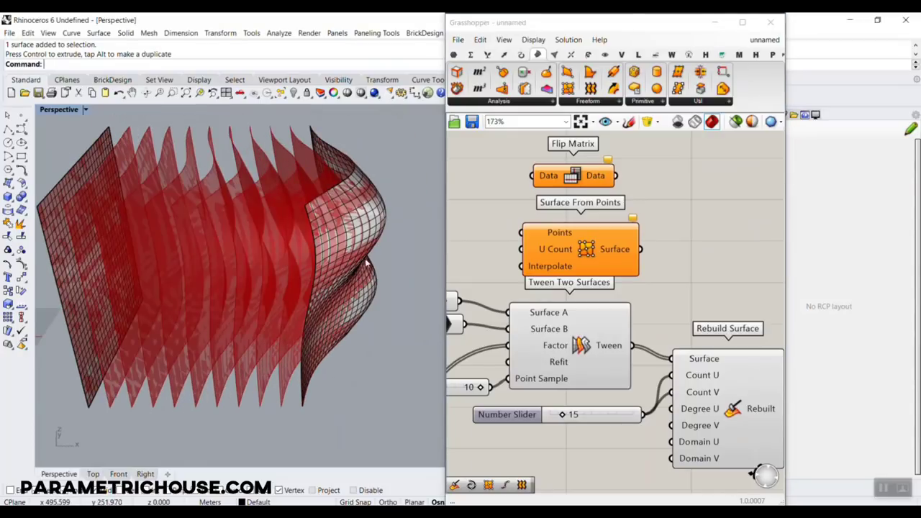
mouse_move(615, 265)
mouse_down()
mouse_move(647, 262)
mouse_move(626, 266)
mouse_up()
key(Delete)
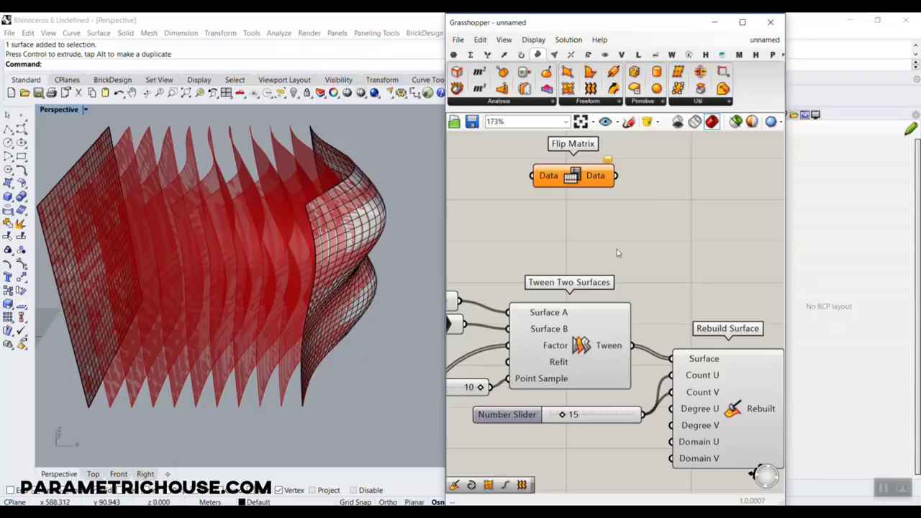
drag(662, 241, 579, 174)
key(Delete)
Step: Examine the tweened surfaces in the Perspective view from several angles and select the wavy Rhino surface
scroll(564, 225, down, 4)
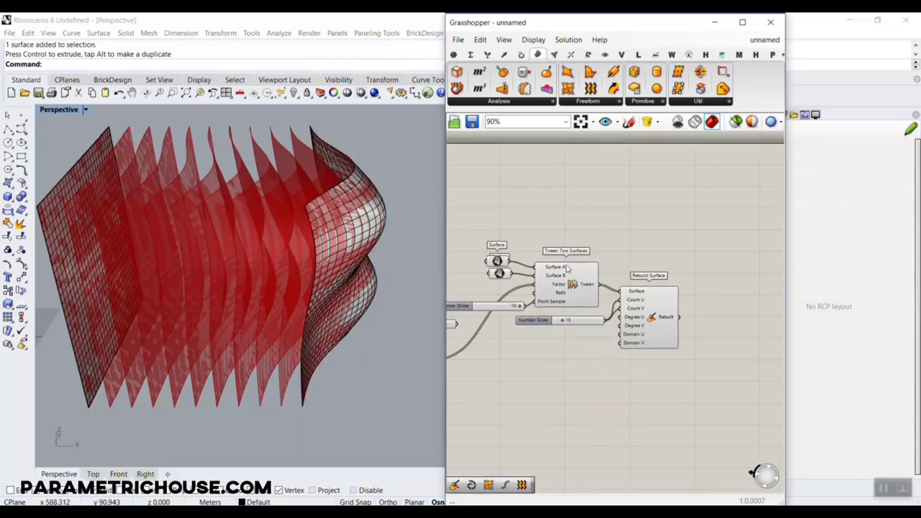
scroll(576, 281, up, 5)
right_drag(240, 290, 218, 279)
scroll(210, 281, down, 6)
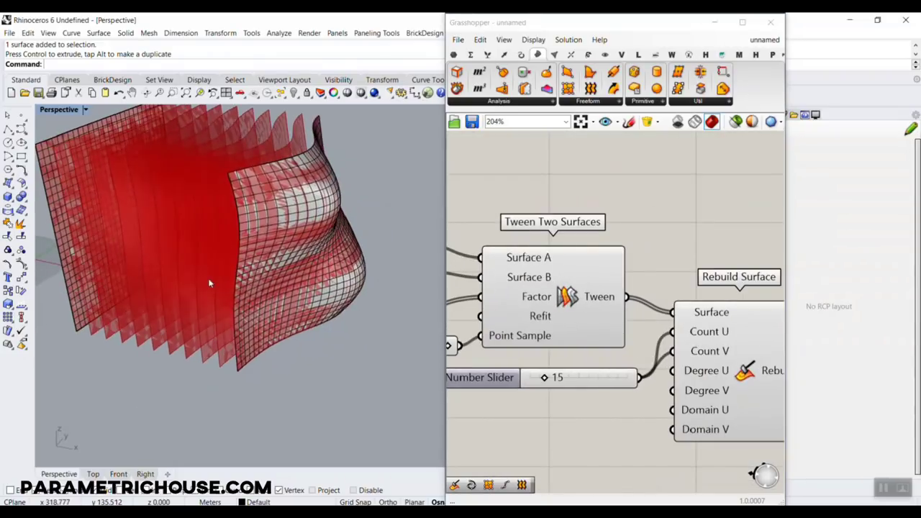
scroll(165, 230, up, 7)
right_drag(165, 231, 278, 295)
scroll(278, 296, down, 3)
click(323, 305)
scroll(324, 305, up, 3)
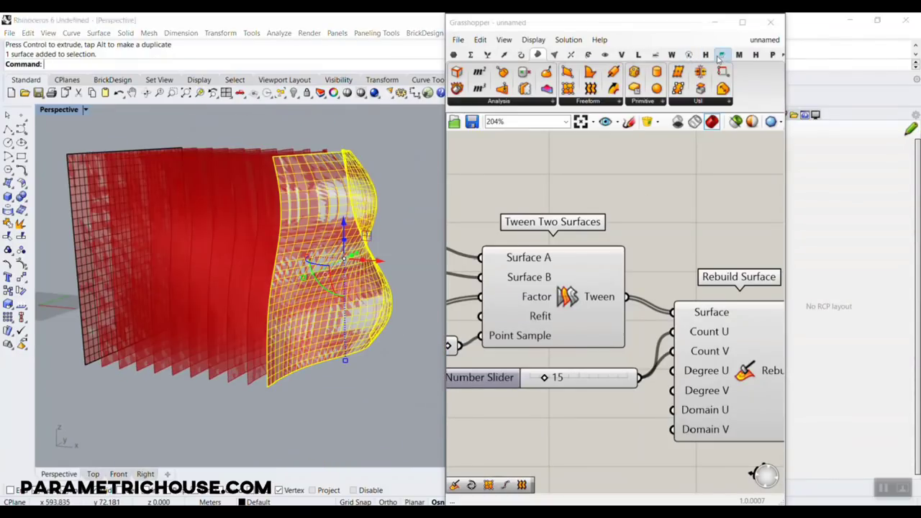
Step: Widen the Grasshopper window and review the available plane and surface tweening components, including Tween Through Surfaces
click(721, 55)
click(640, 102)
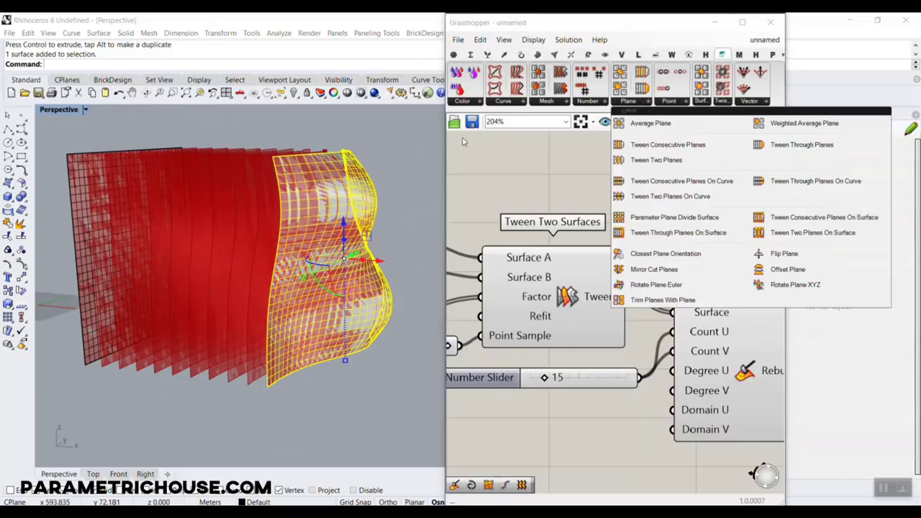
drag(445, 144, 353, 144)
click(675, 104)
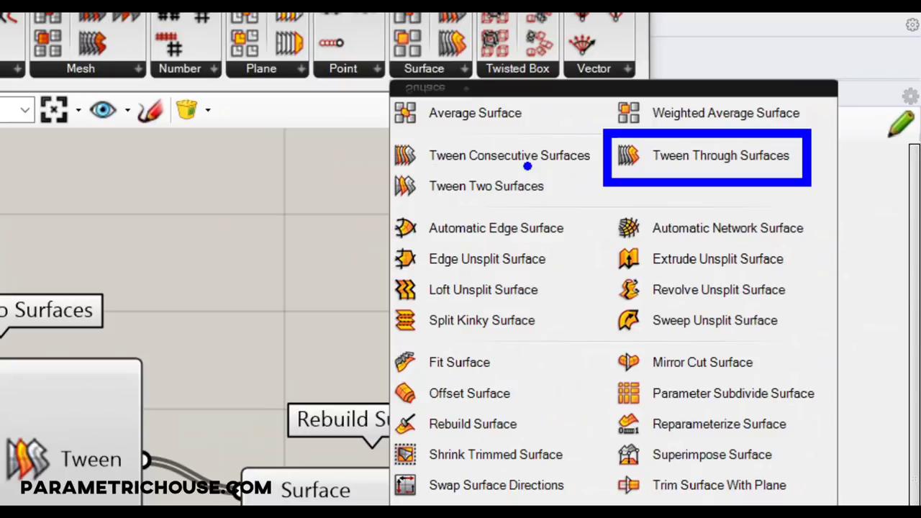
key(Escape)
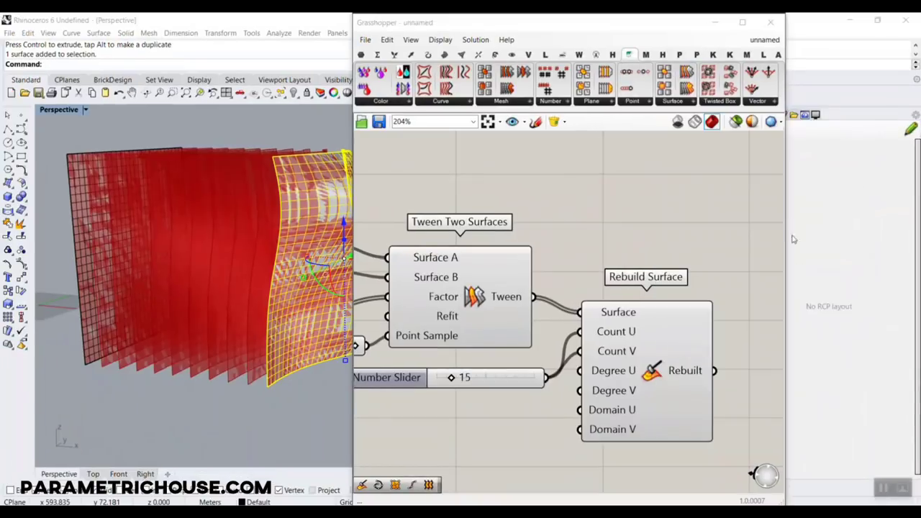
Step: Deselect the wavy surface and inspect the whole stack of tweened surfaces from above and from the side
click(197, 387)
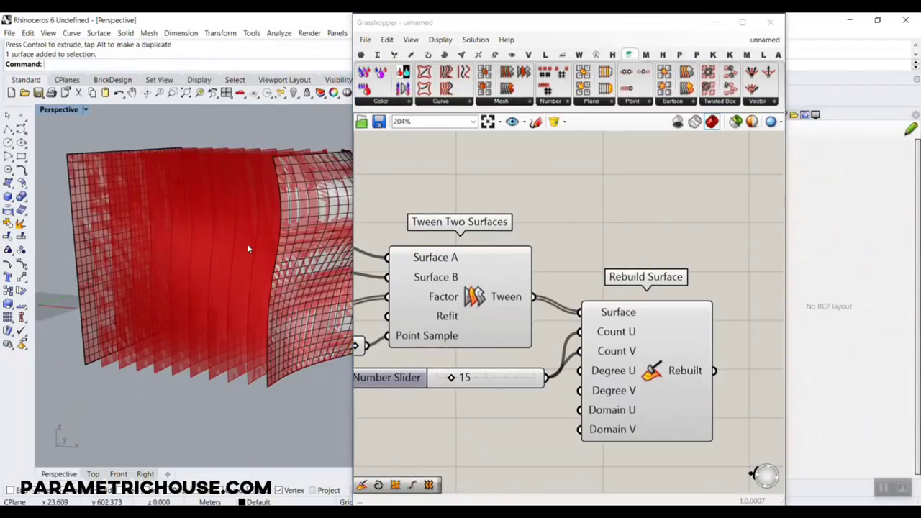
scroll(248, 246, down, 6)
right_drag(210, 273, 209, 360)
scroll(221, 344, up, 3)
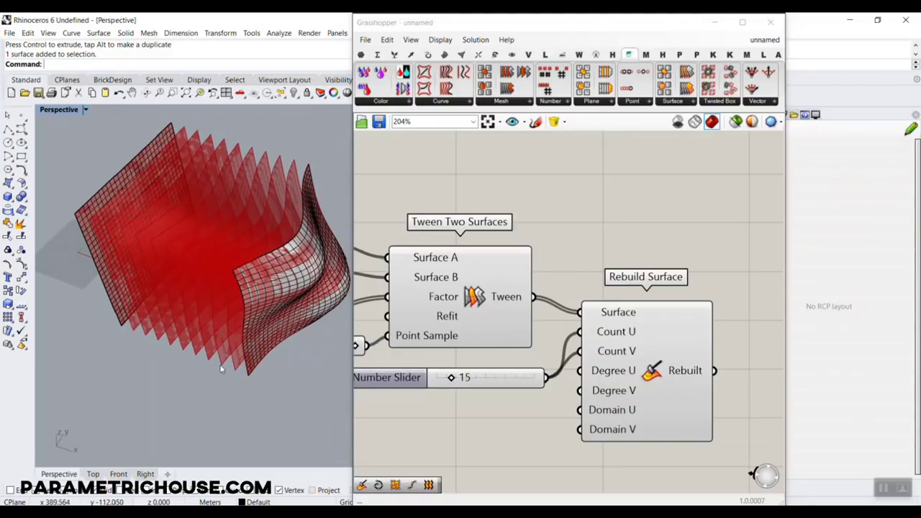
right_drag(218, 364, 203, 345)
right_drag(261, 352, 295, 455)
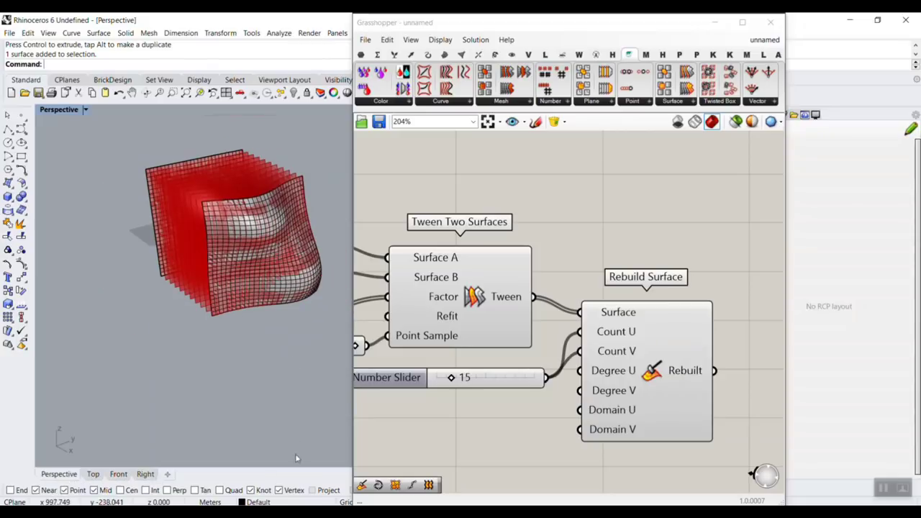